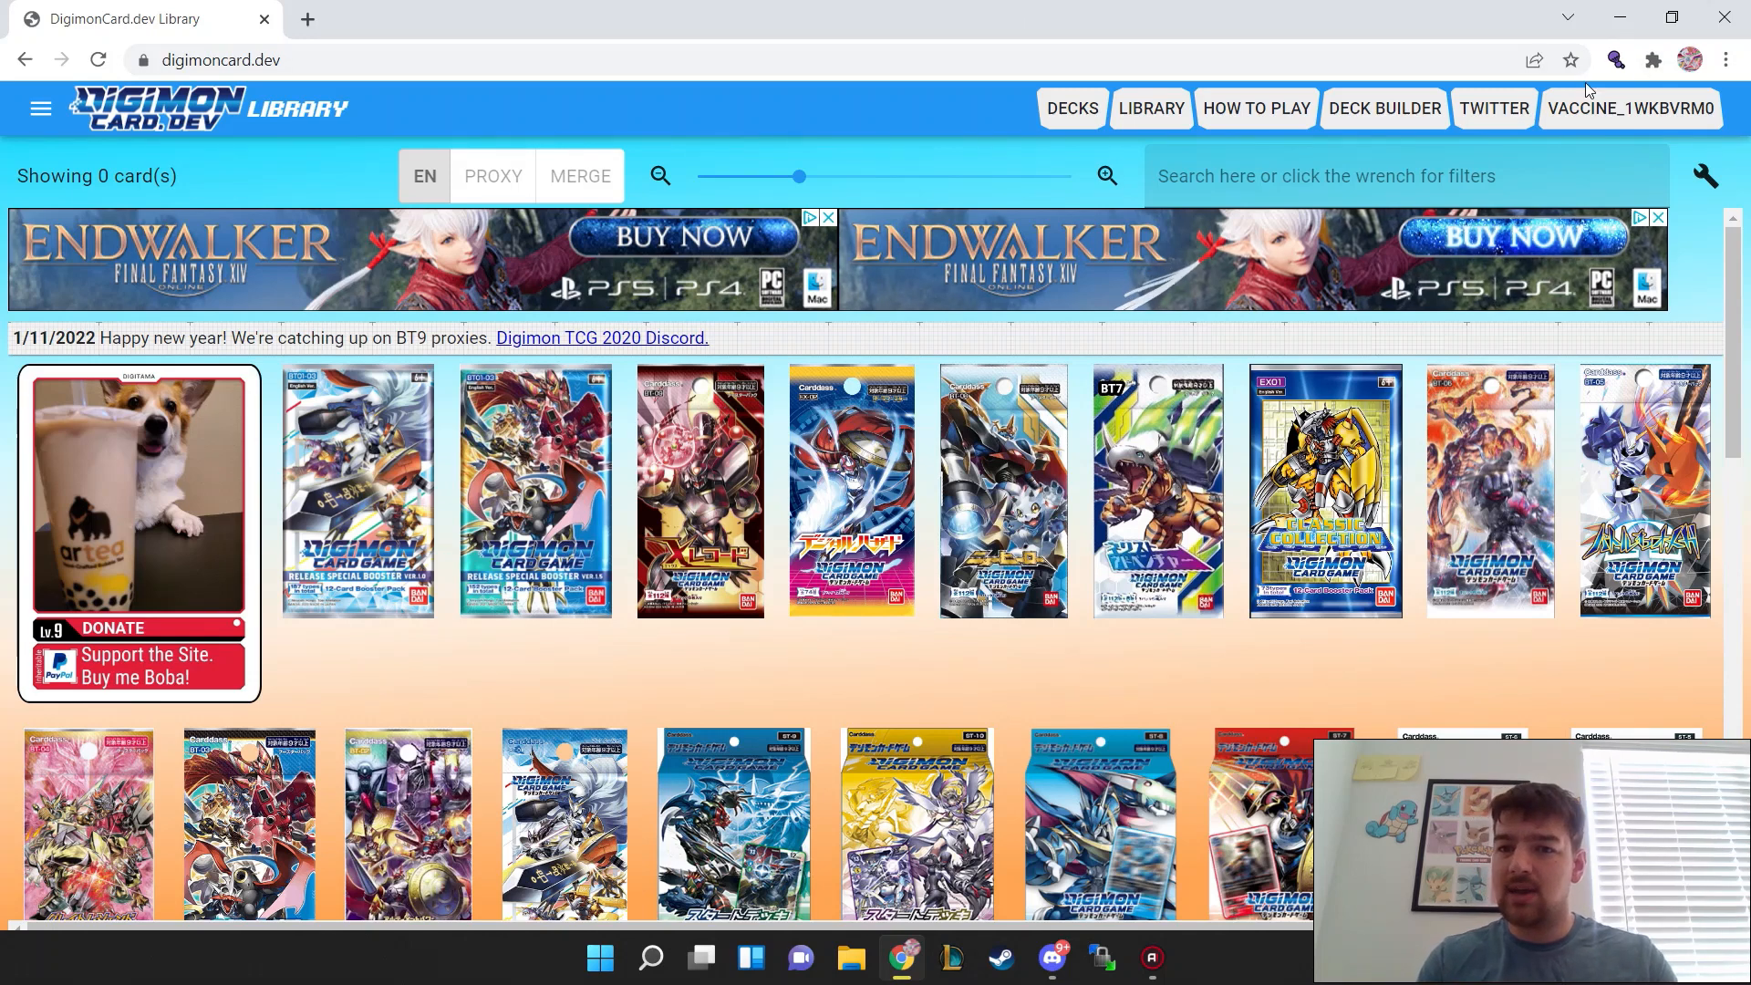
# Step: Open the deck builder and search the card library for bt7
pyautogui.click(1377, 111)
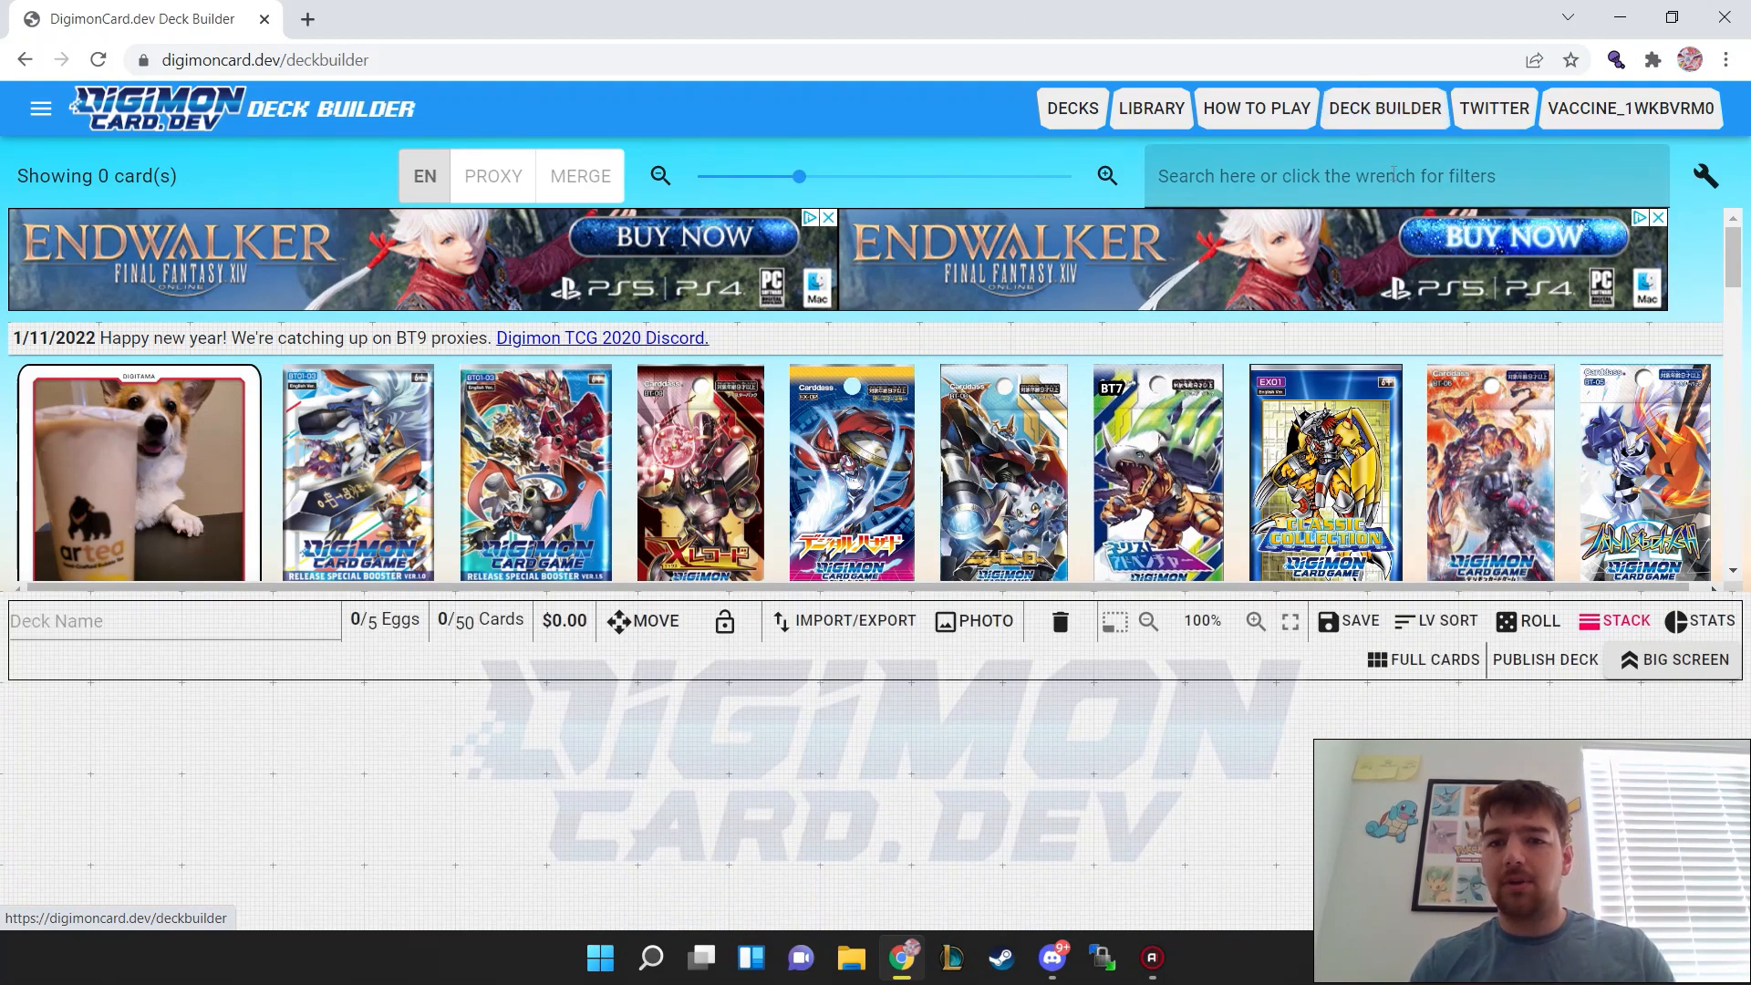
pyautogui.click(1392, 175)
pyautogui.write('bt7')
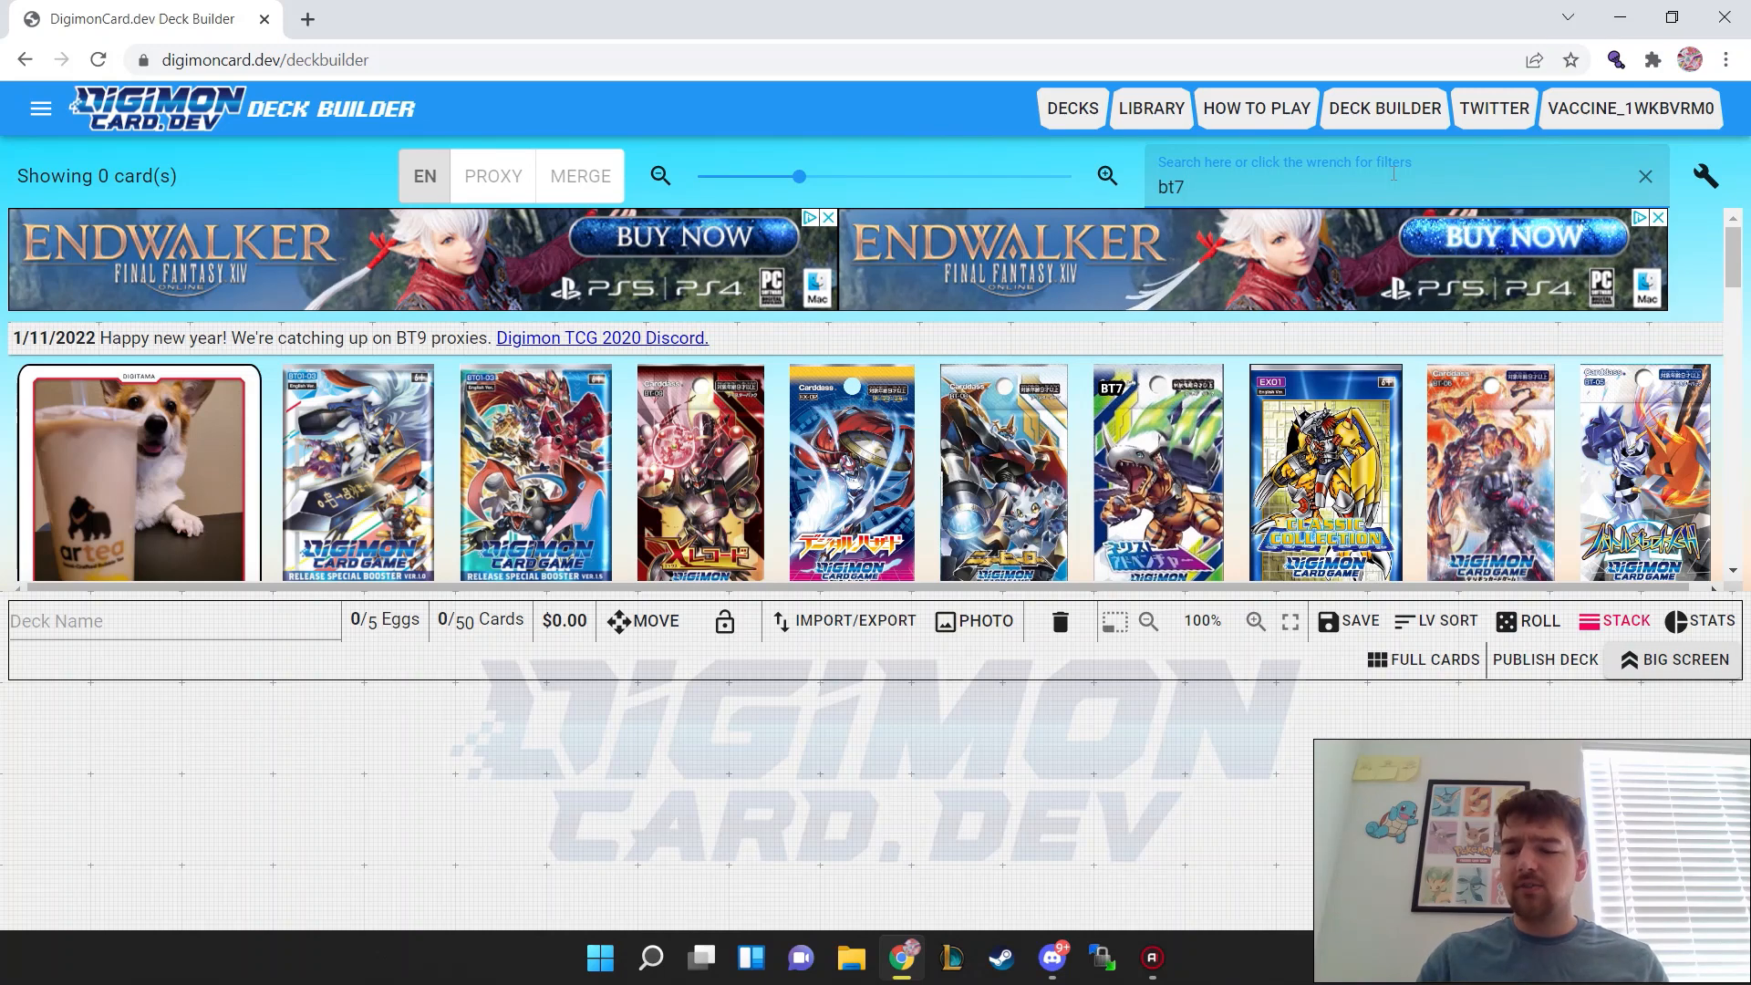
pyautogui.press('Return')
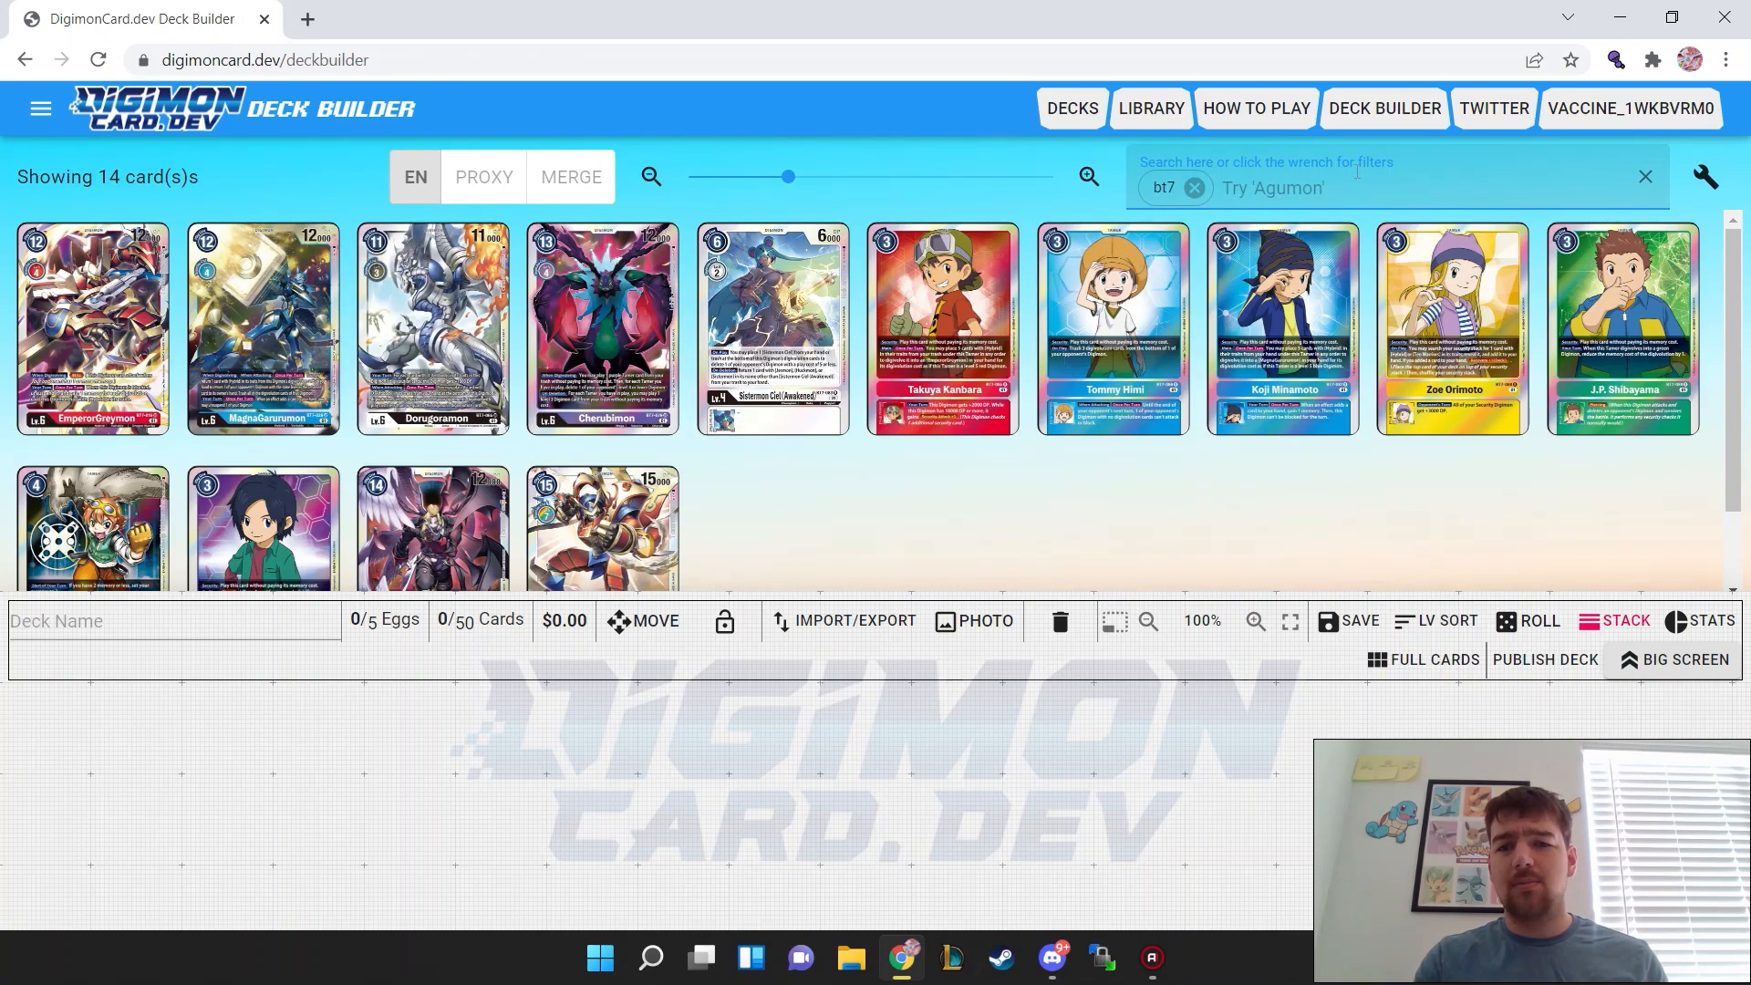
# Step: Browse the bt7 results and show English and proxy cards merged together
pyautogui.scroll(-1, 863, 469)
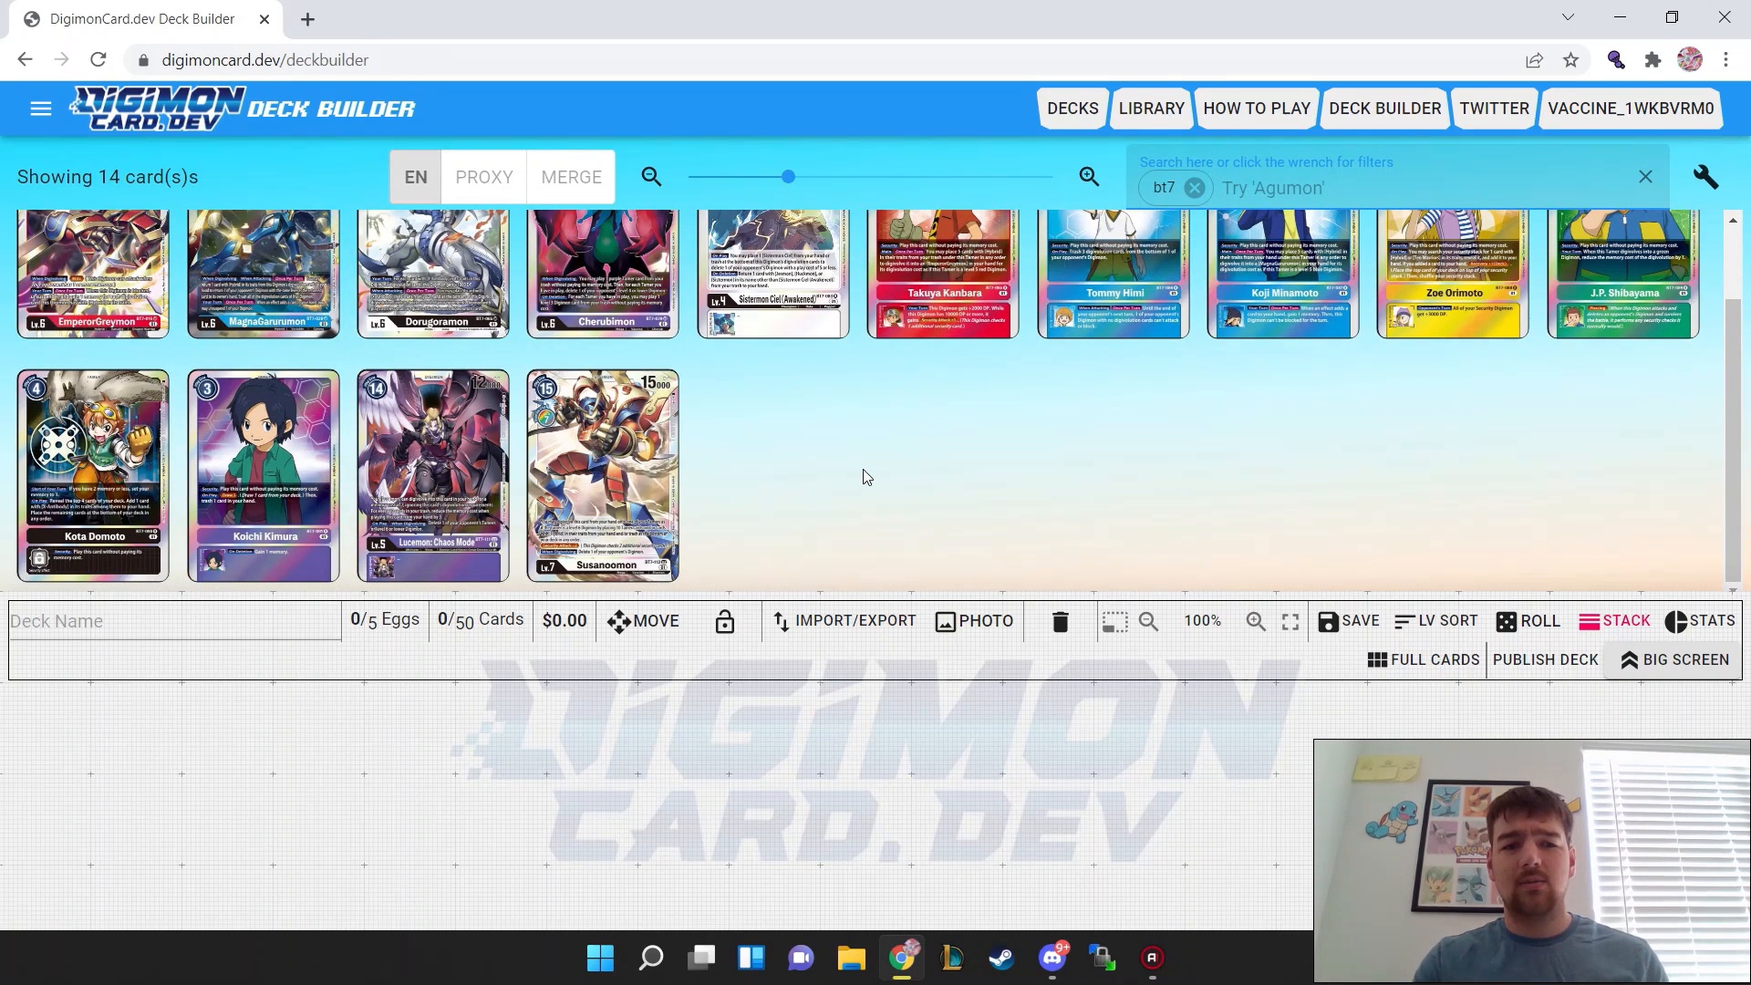
pyautogui.scroll(1, 862, 468)
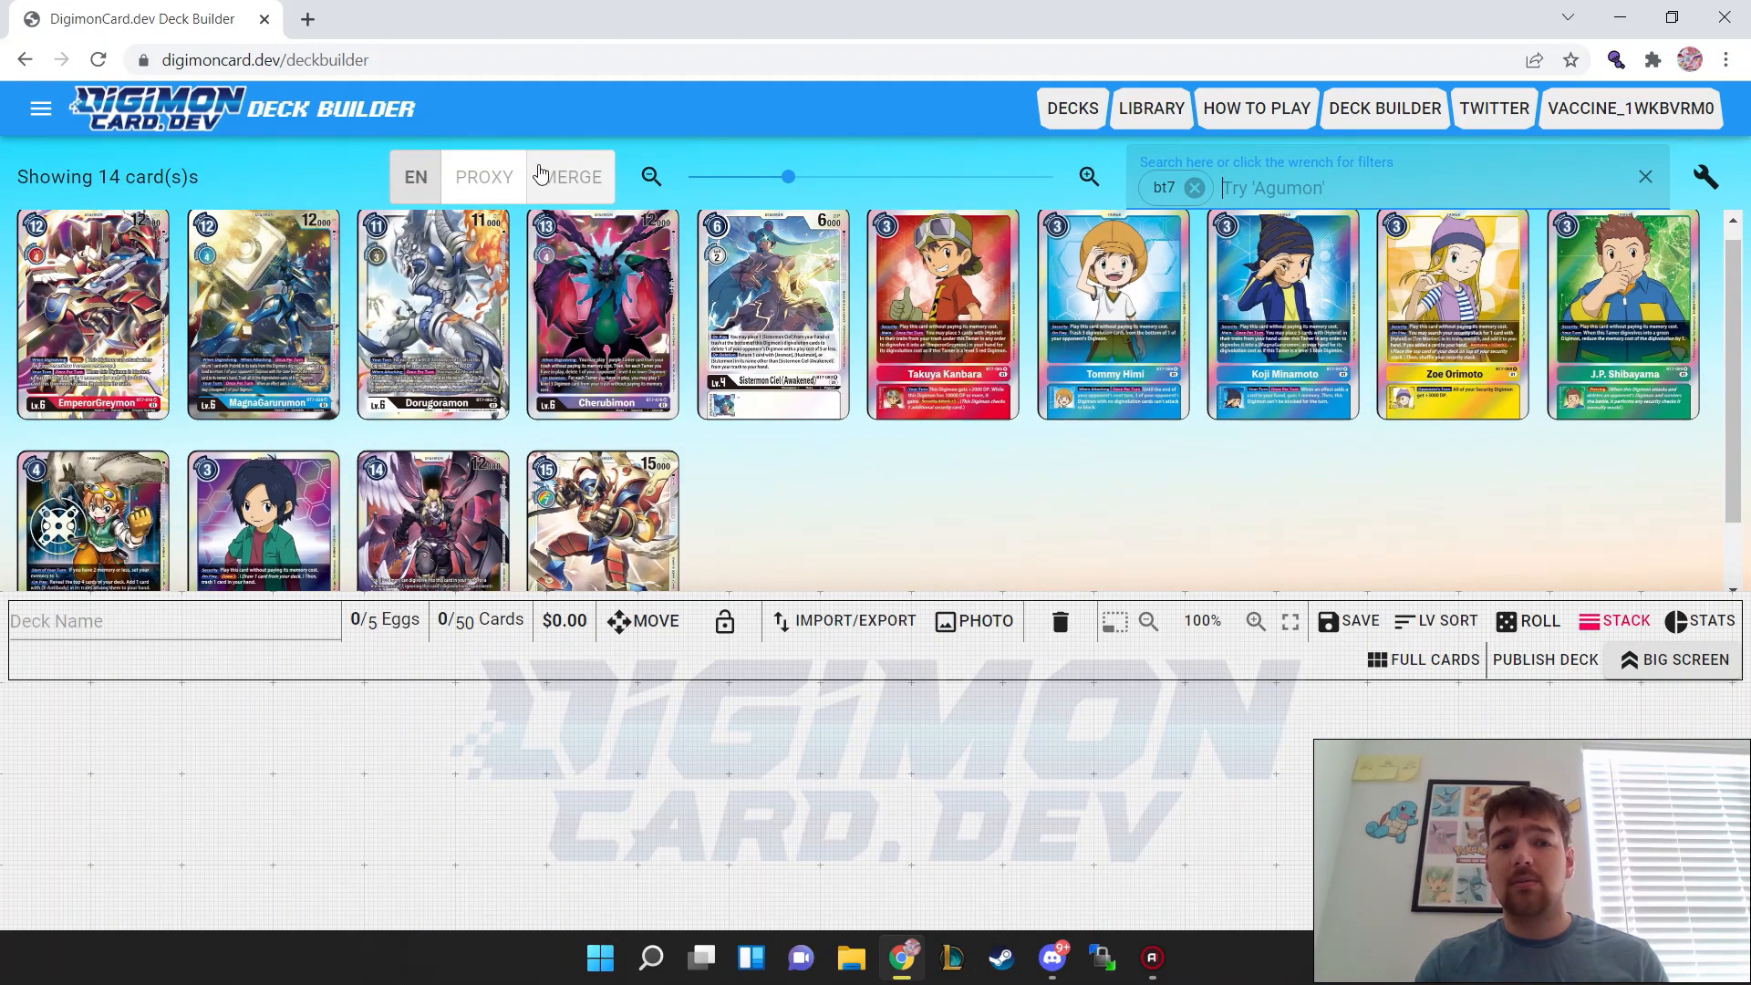
pyautogui.click(572, 177)
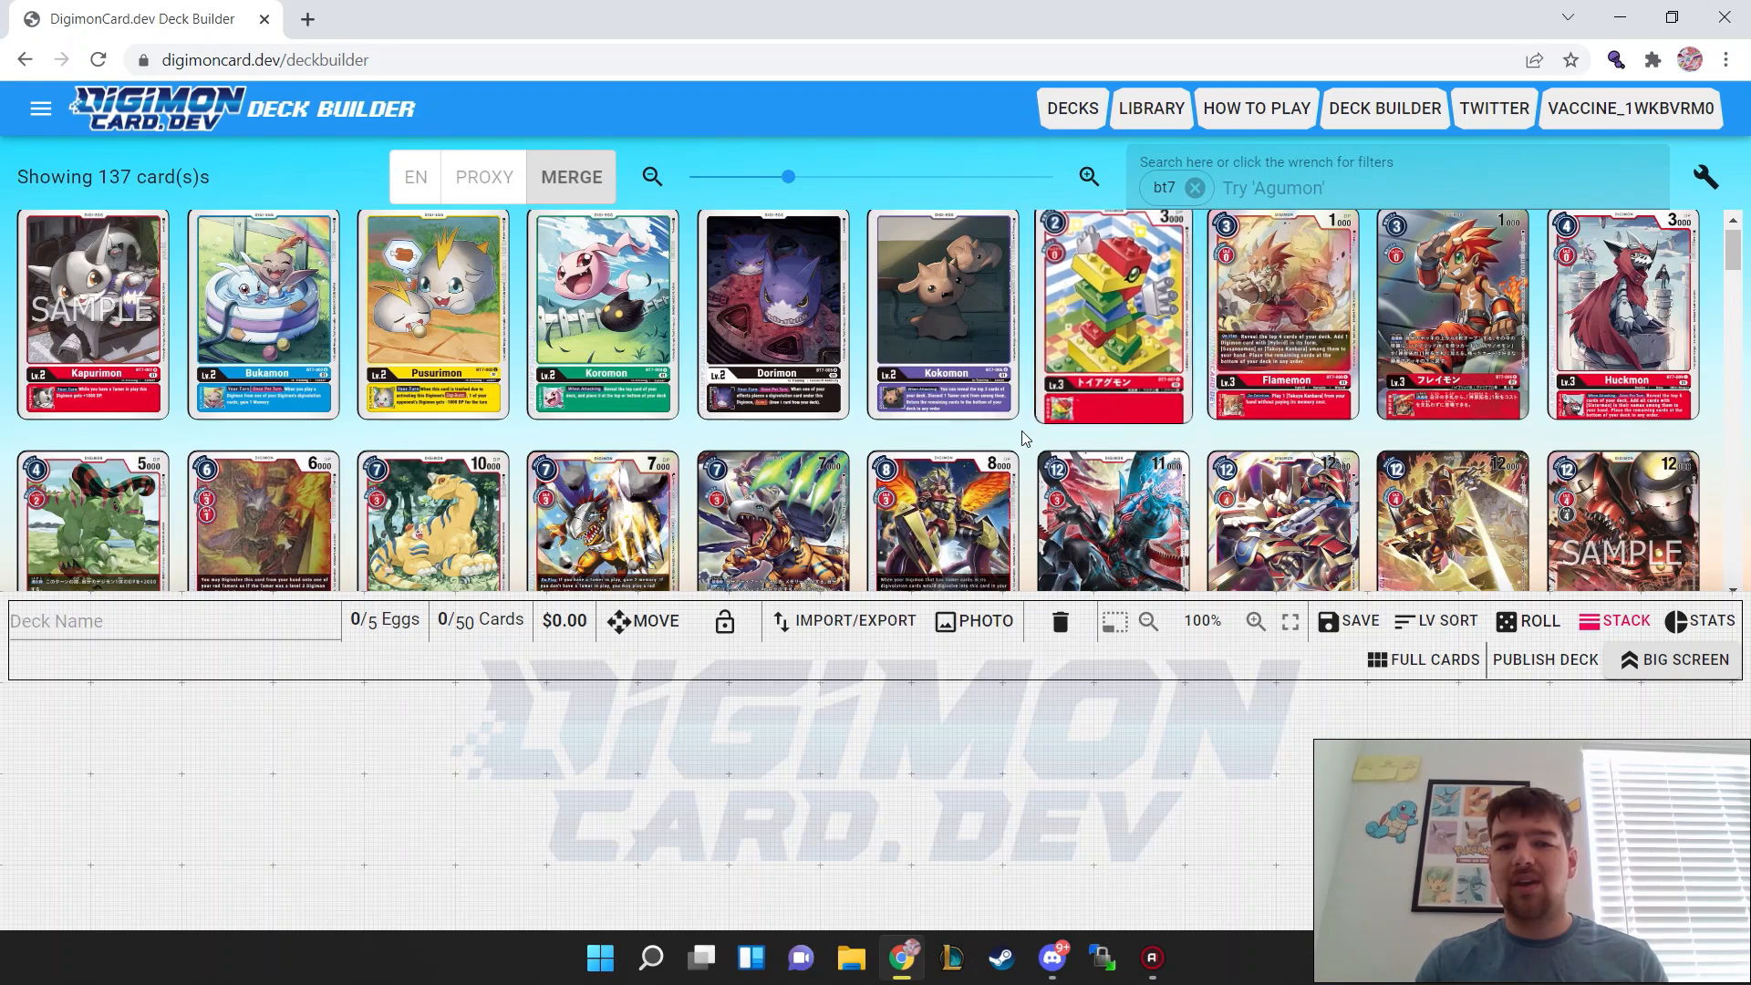
# Step: Add four copies of Korikakumon (BT7-023) to the deck and view its card details
pyautogui.scroll(-3, 1030, 446)
pyautogui.scroll(-3, 1027, 446)
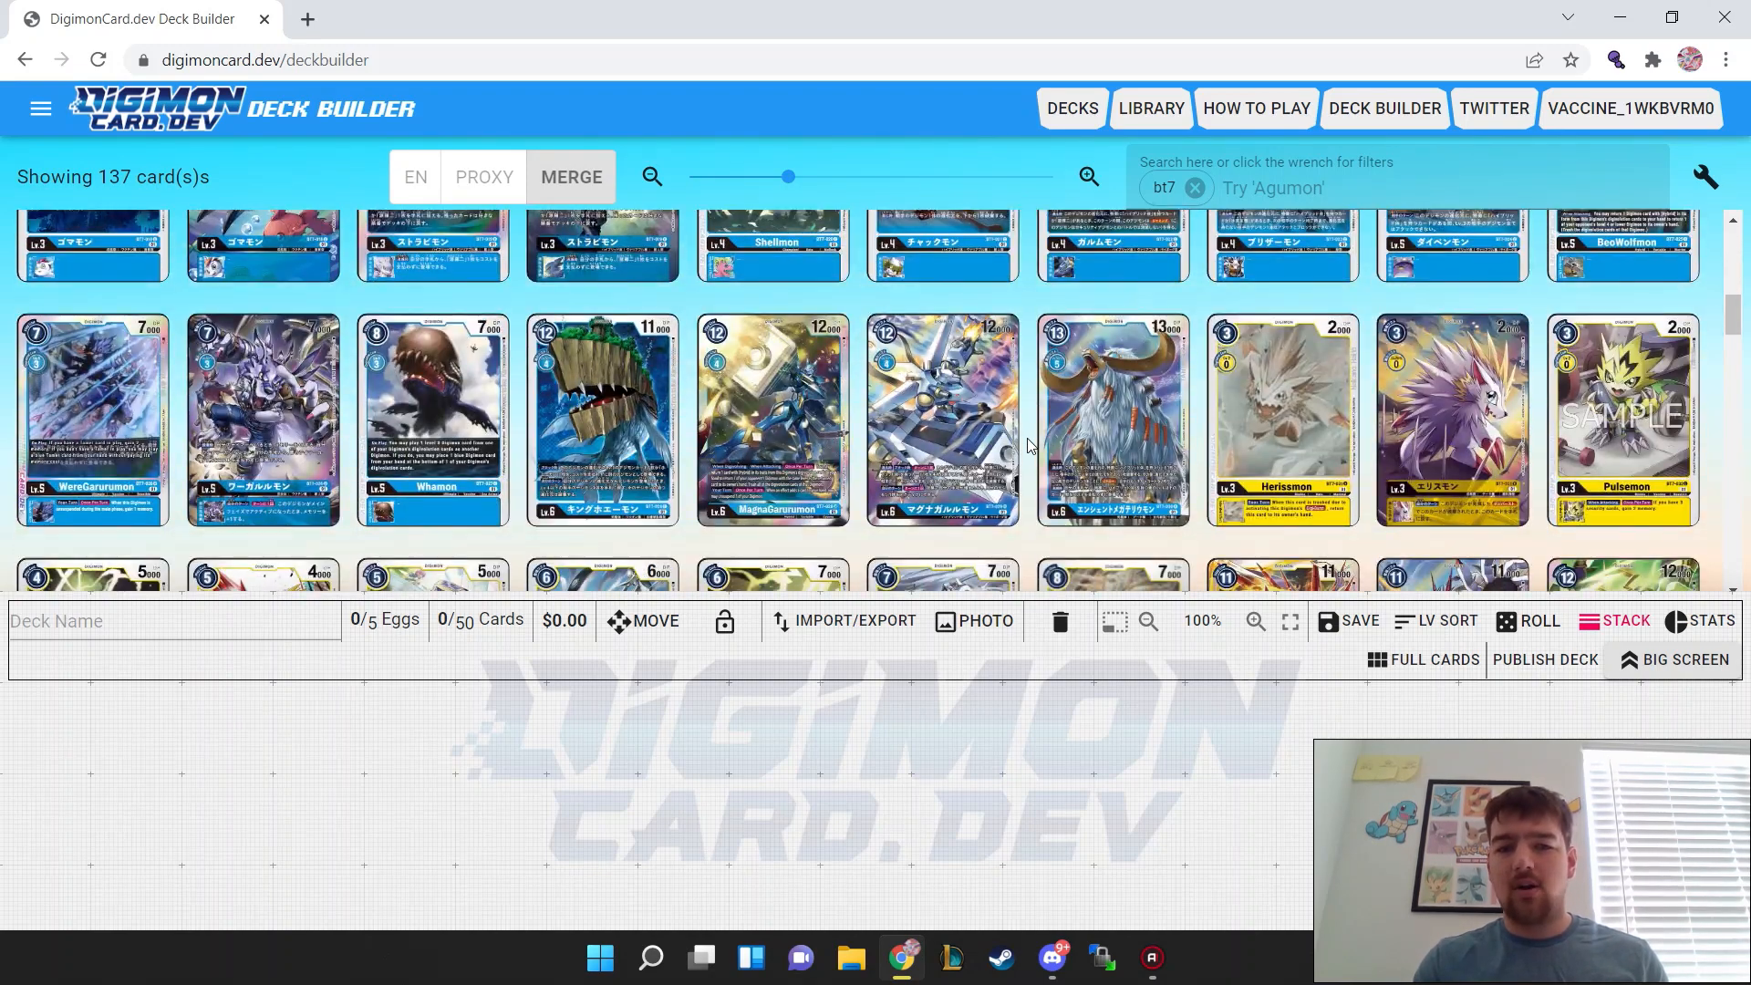
pyautogui.scroll(2, 1013, 301)
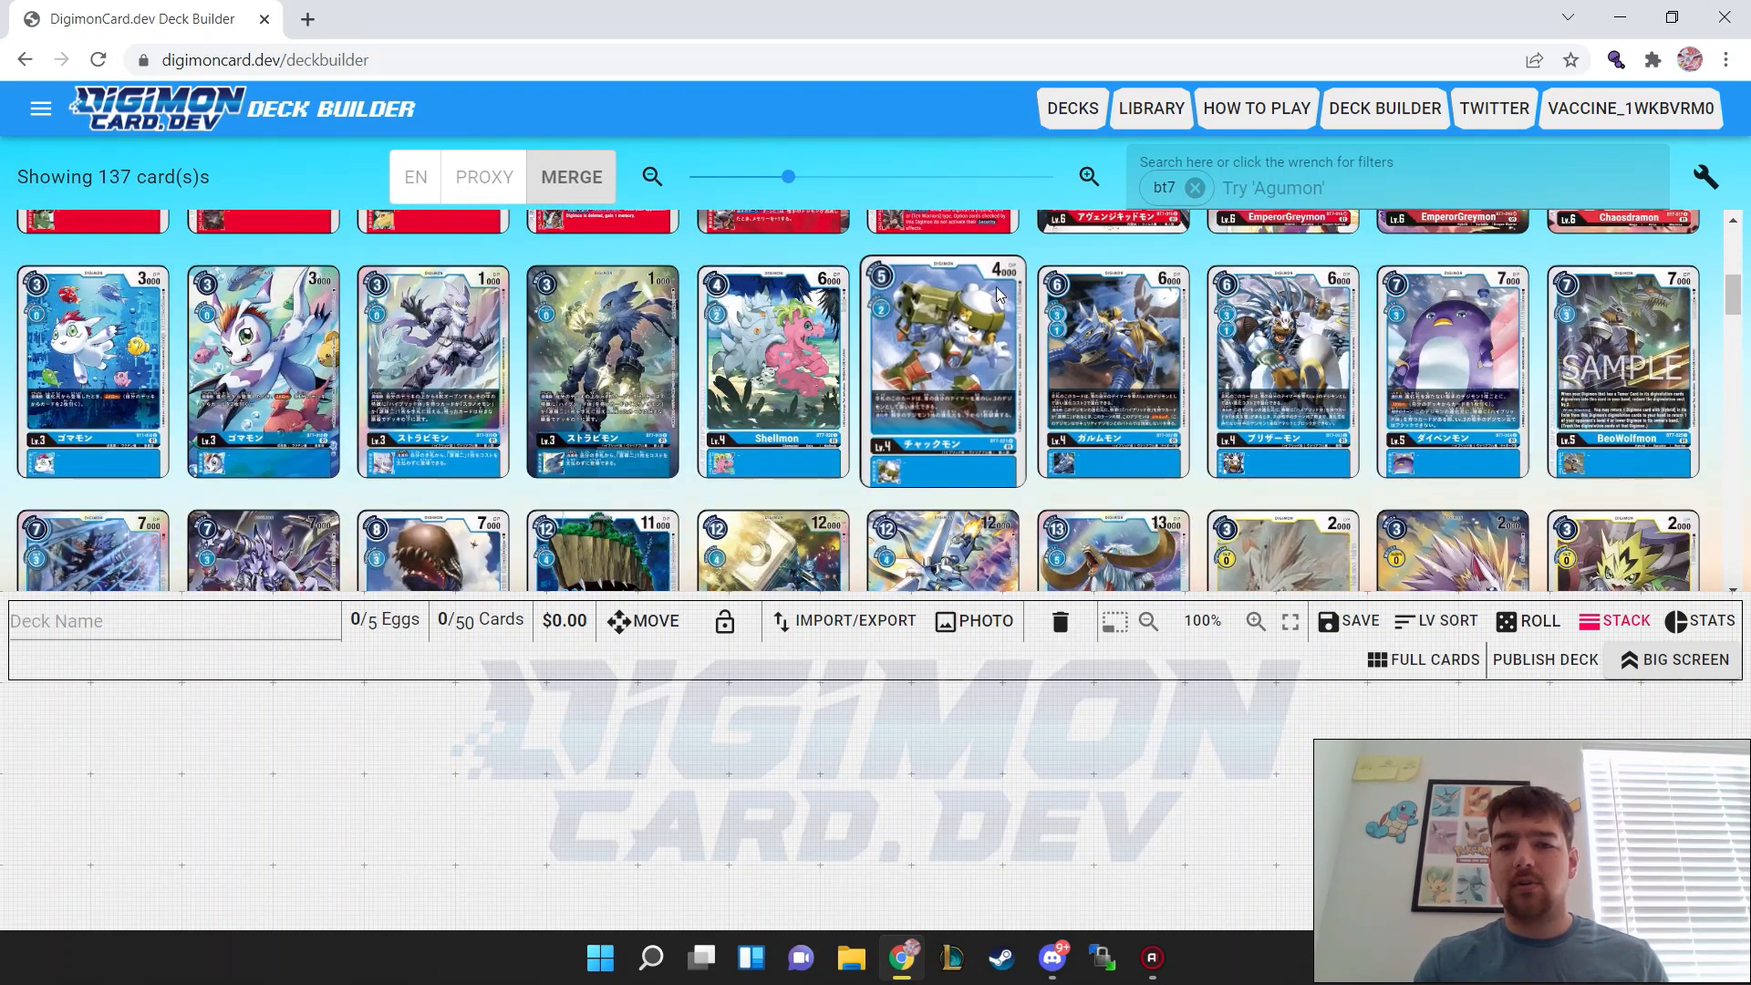
pyautogui.click(1251, 364)
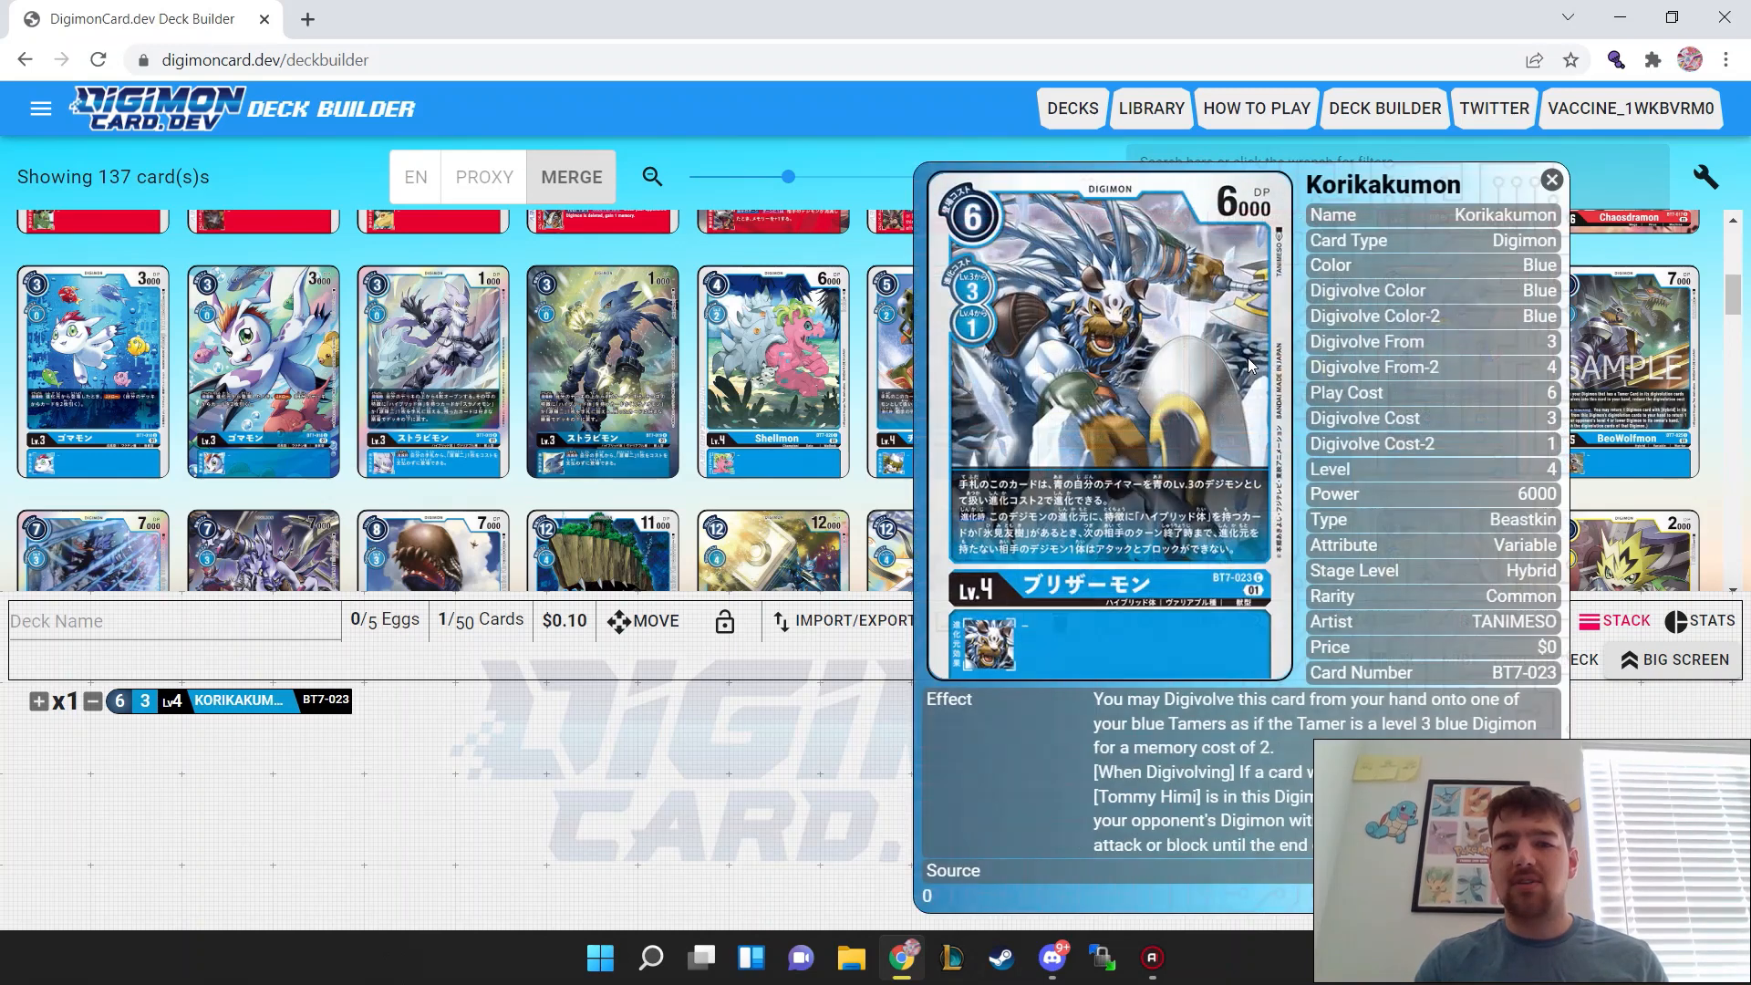
pyautogui.rightClick(1256, 292)
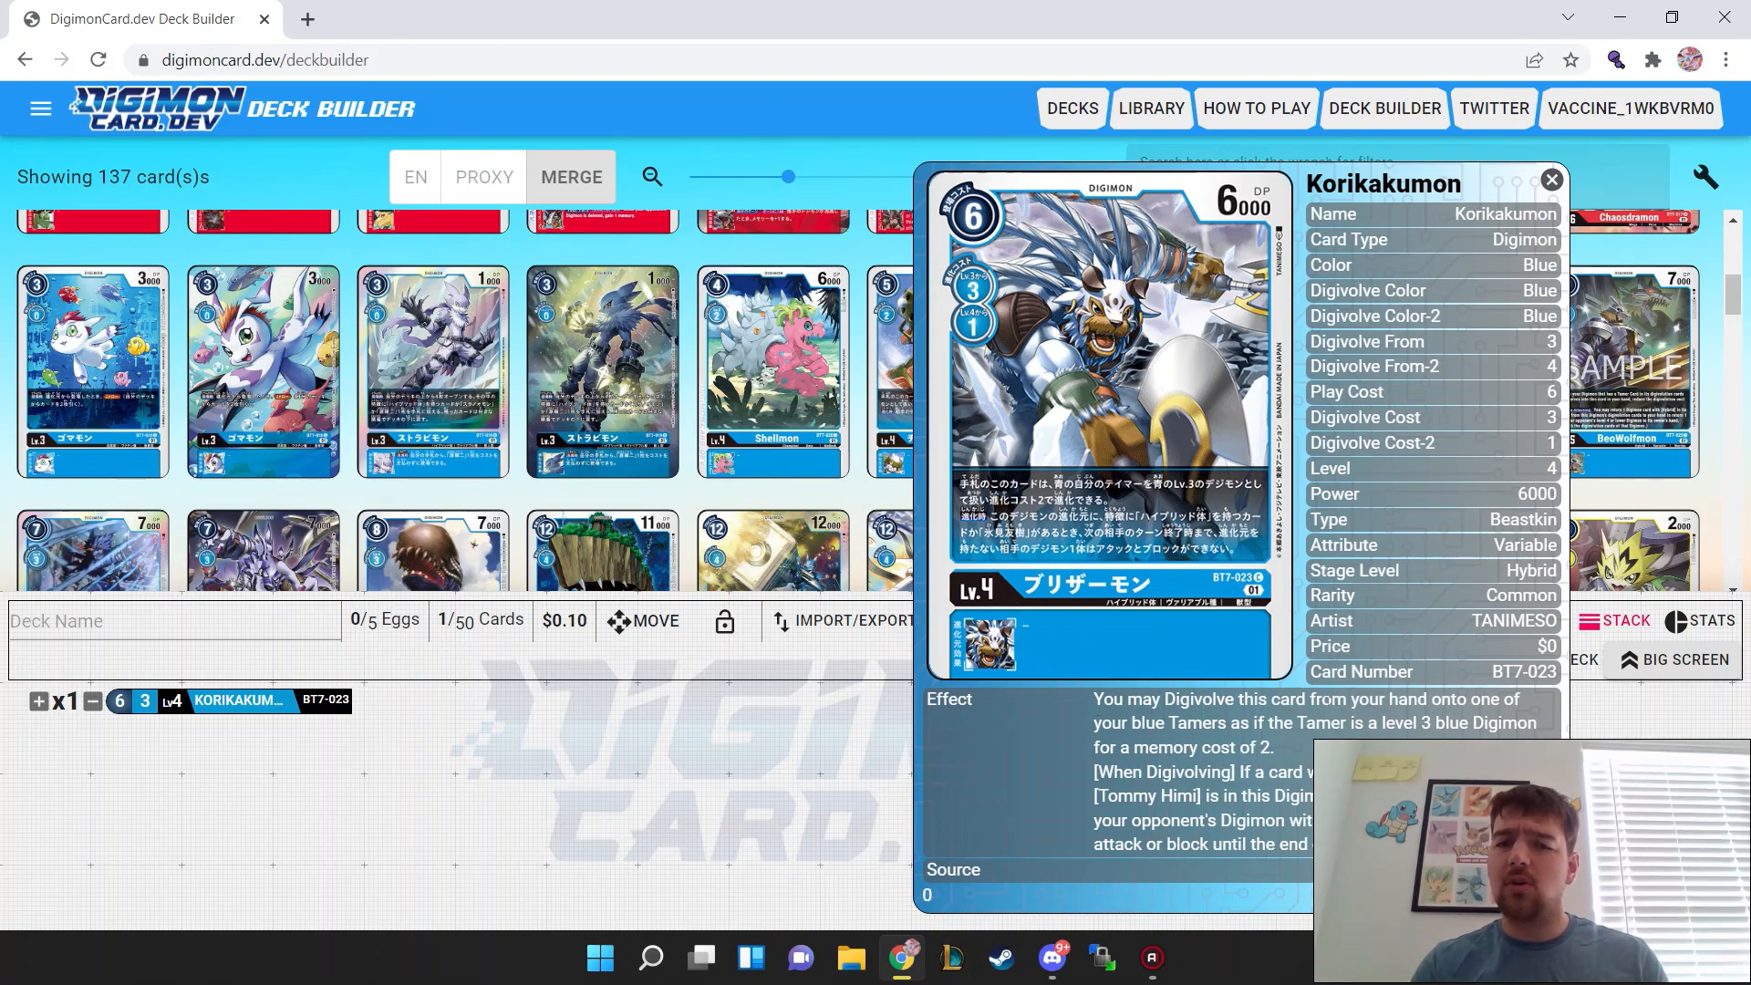
pyautogui.click(1550, 181)
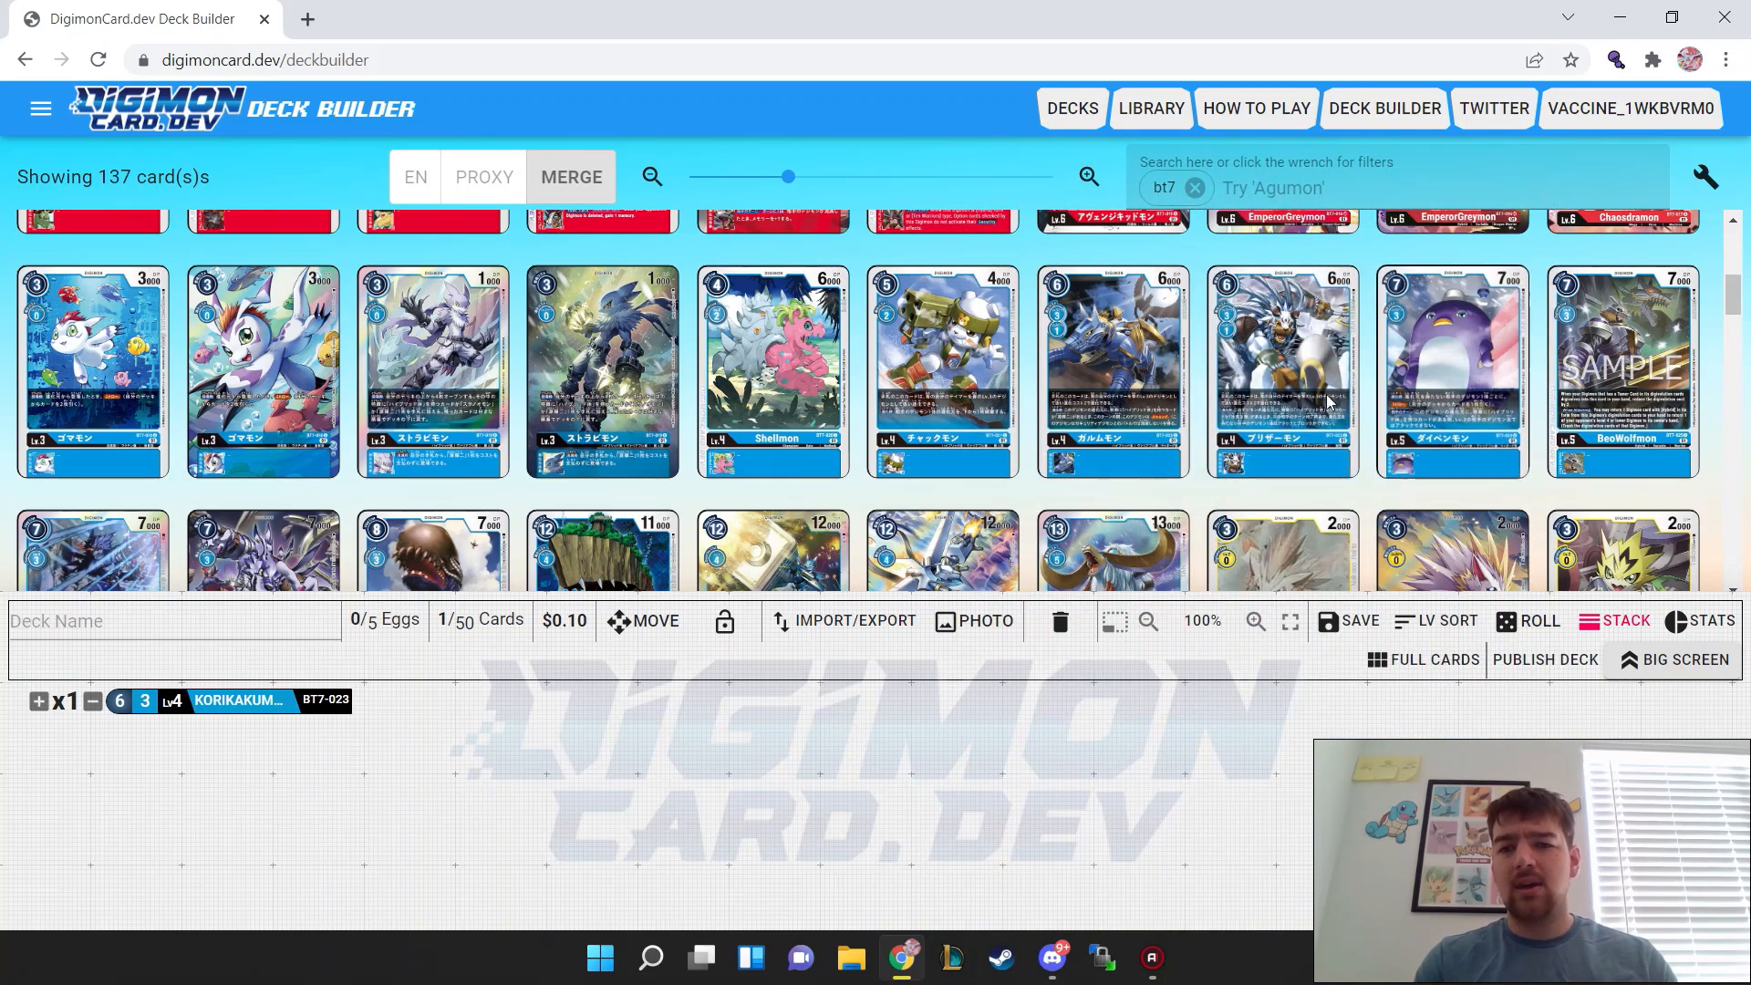
pyautogui.tripleClick(1295, 340)
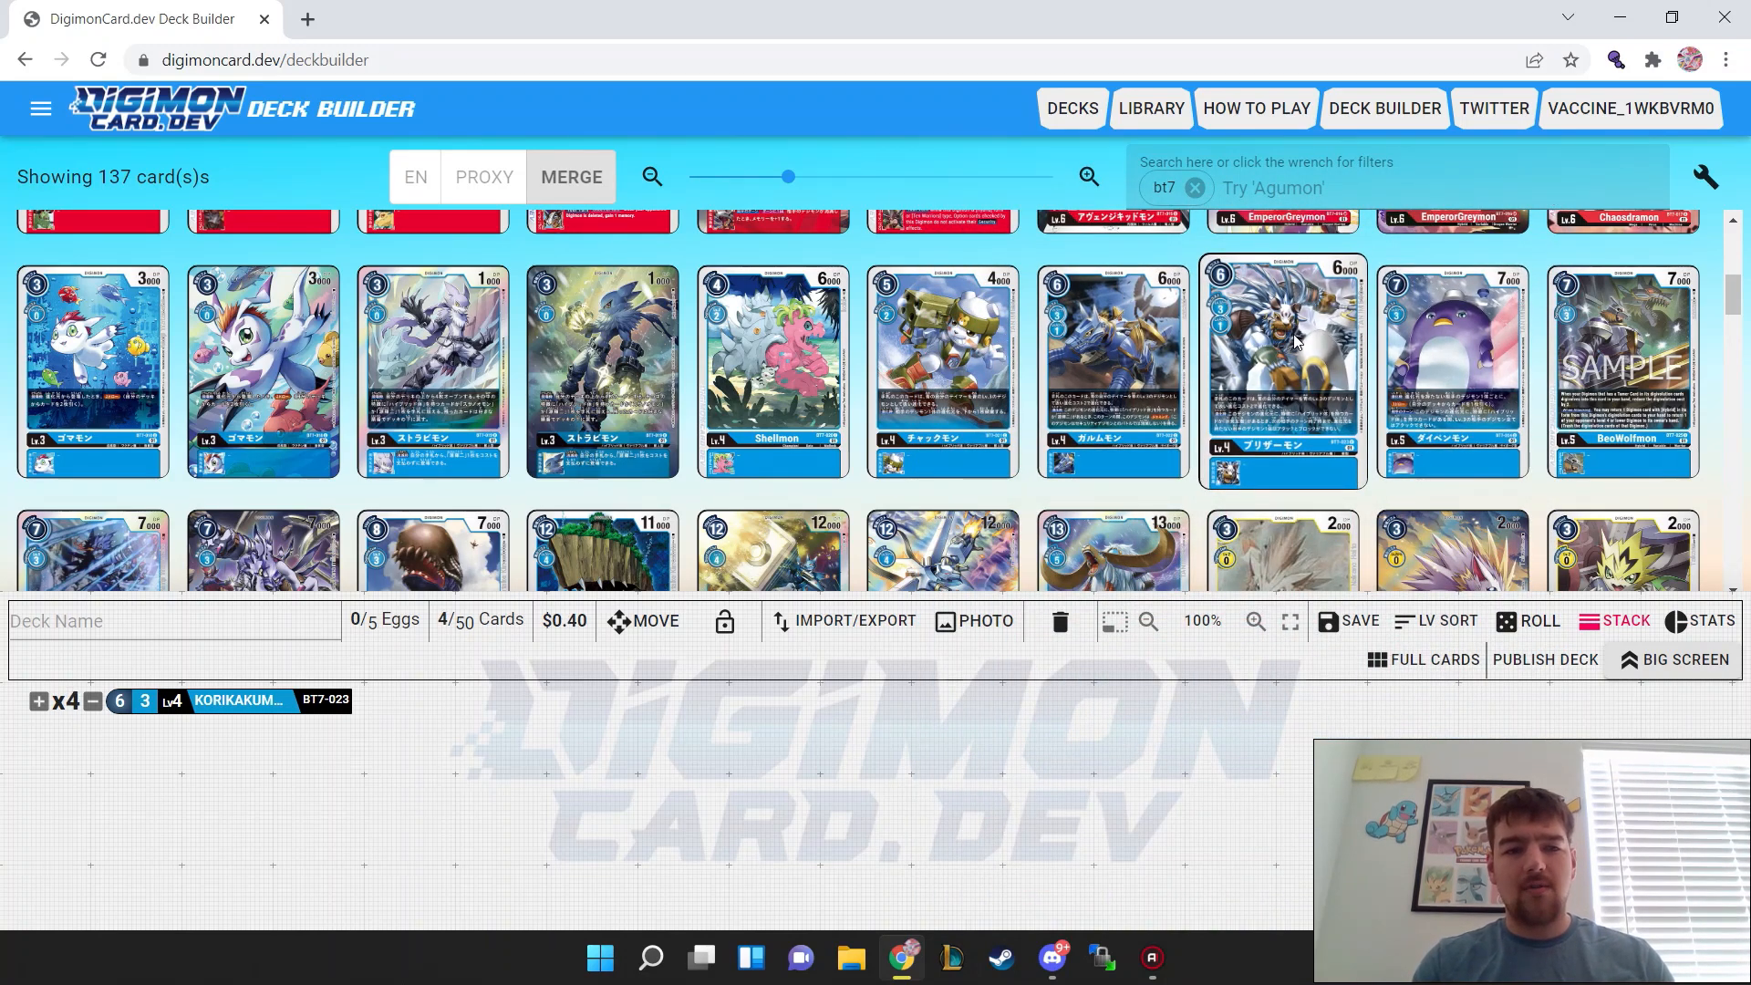
# Step: Add four copies each of Kumamon (BT7-021) and Strabimon (BT7-019) to the deck
pyautogui.tripleClick(928, 357)
pyautogui.click(929, 357)
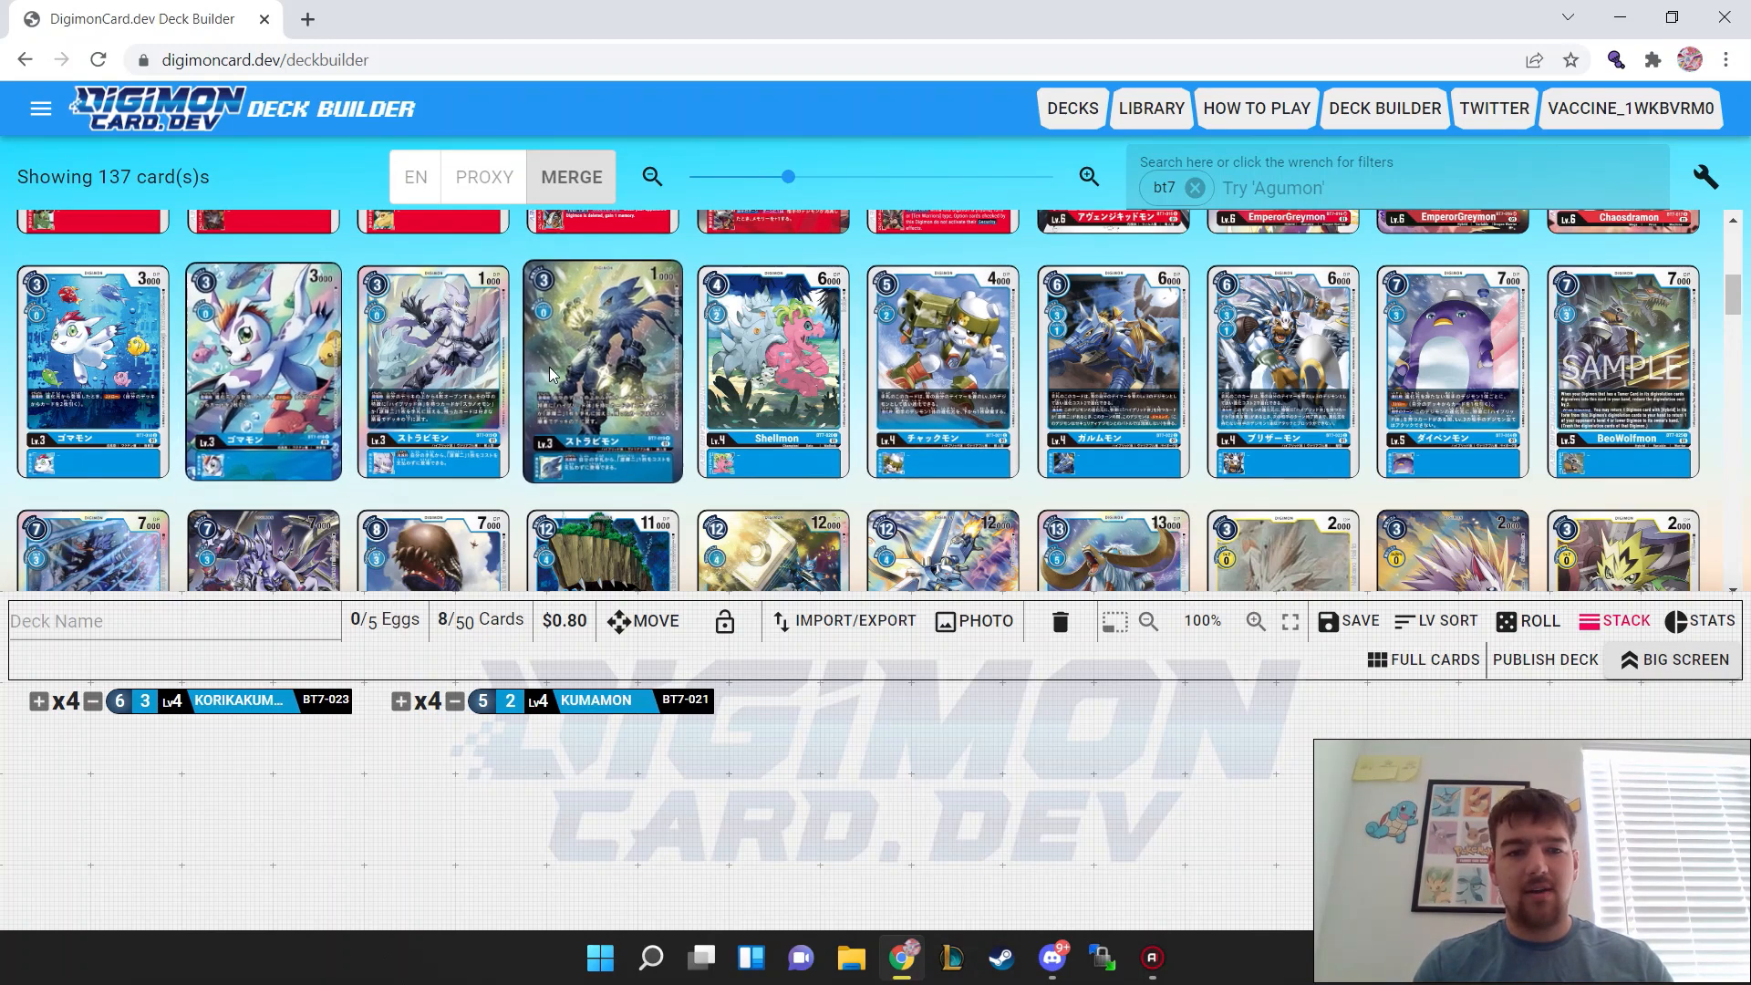
pyautogui.click(411, 351)
pyautogui.tripleClick(411, 351)
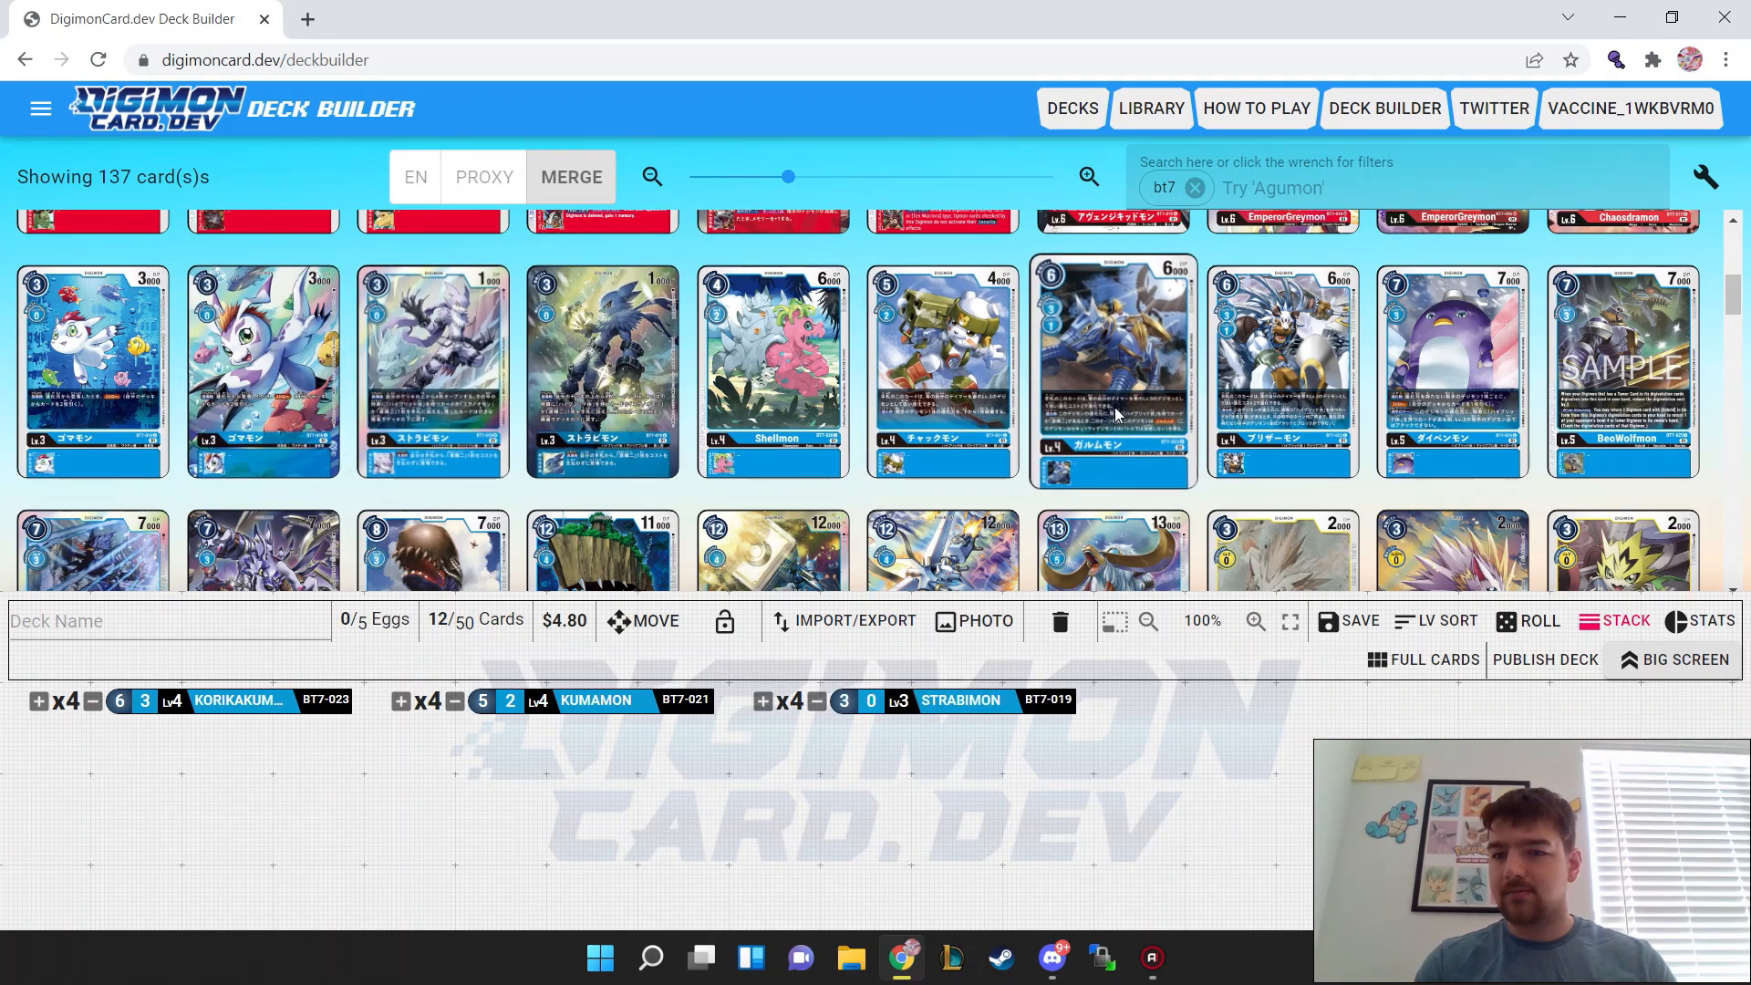
# Step: Add four copies each of Beowolfmon (BT7-025) and Susanoomon (BT7-112) to the deck
pyautogui.scroll(-1, 1113, 365)
pyautogui.click(1632, 340)
pyautogui.tripleClick(1632, 341)
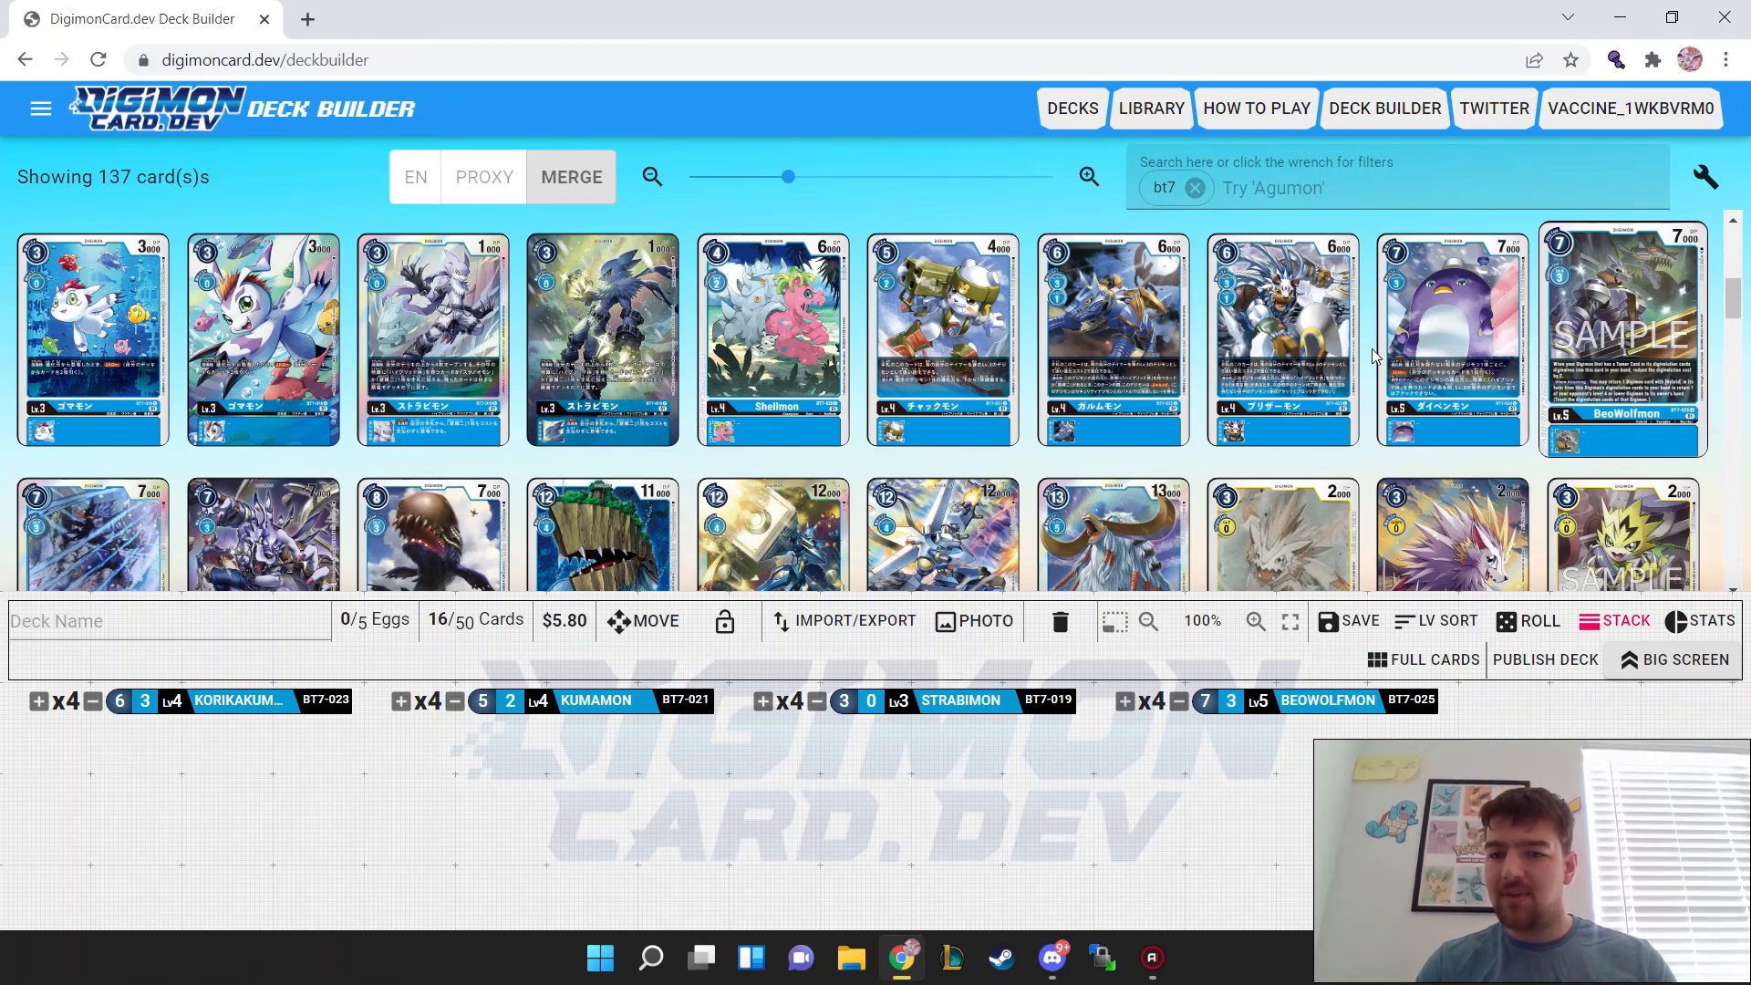
pyautogui.scroll(-2, 1083, 412)
pyautogui.scroll(-1, 1082, 413)
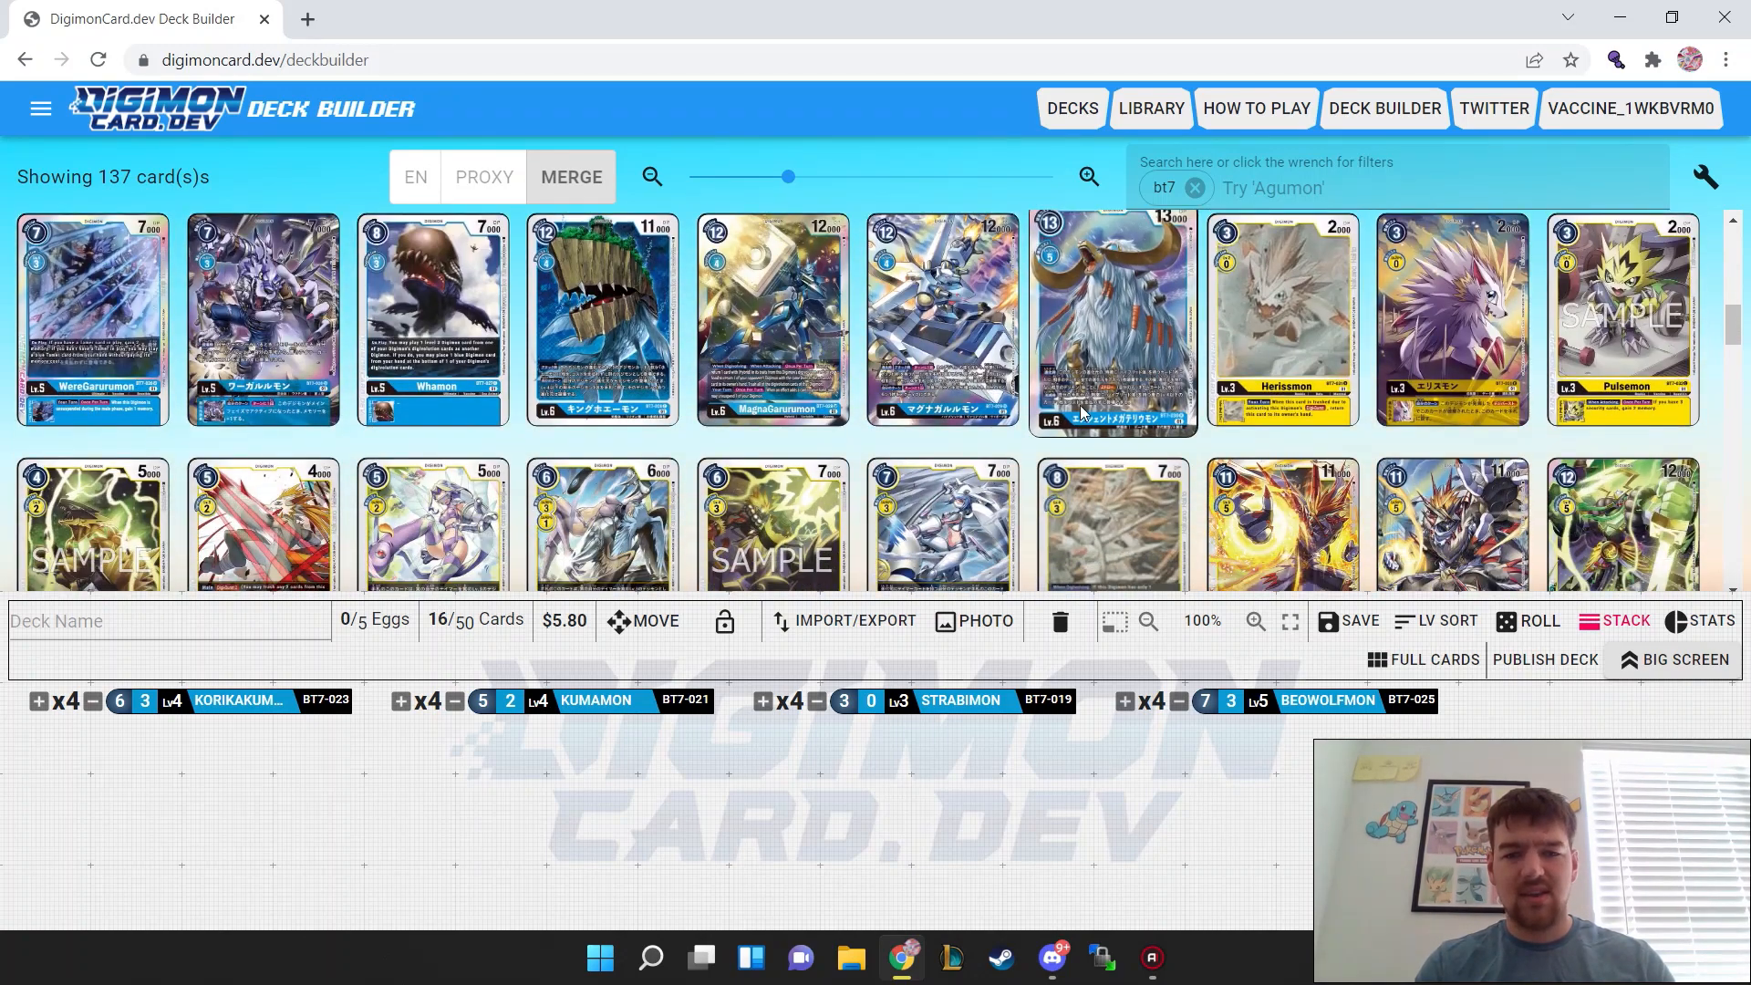
pyautogui.scroll(-20, 1082, 412)
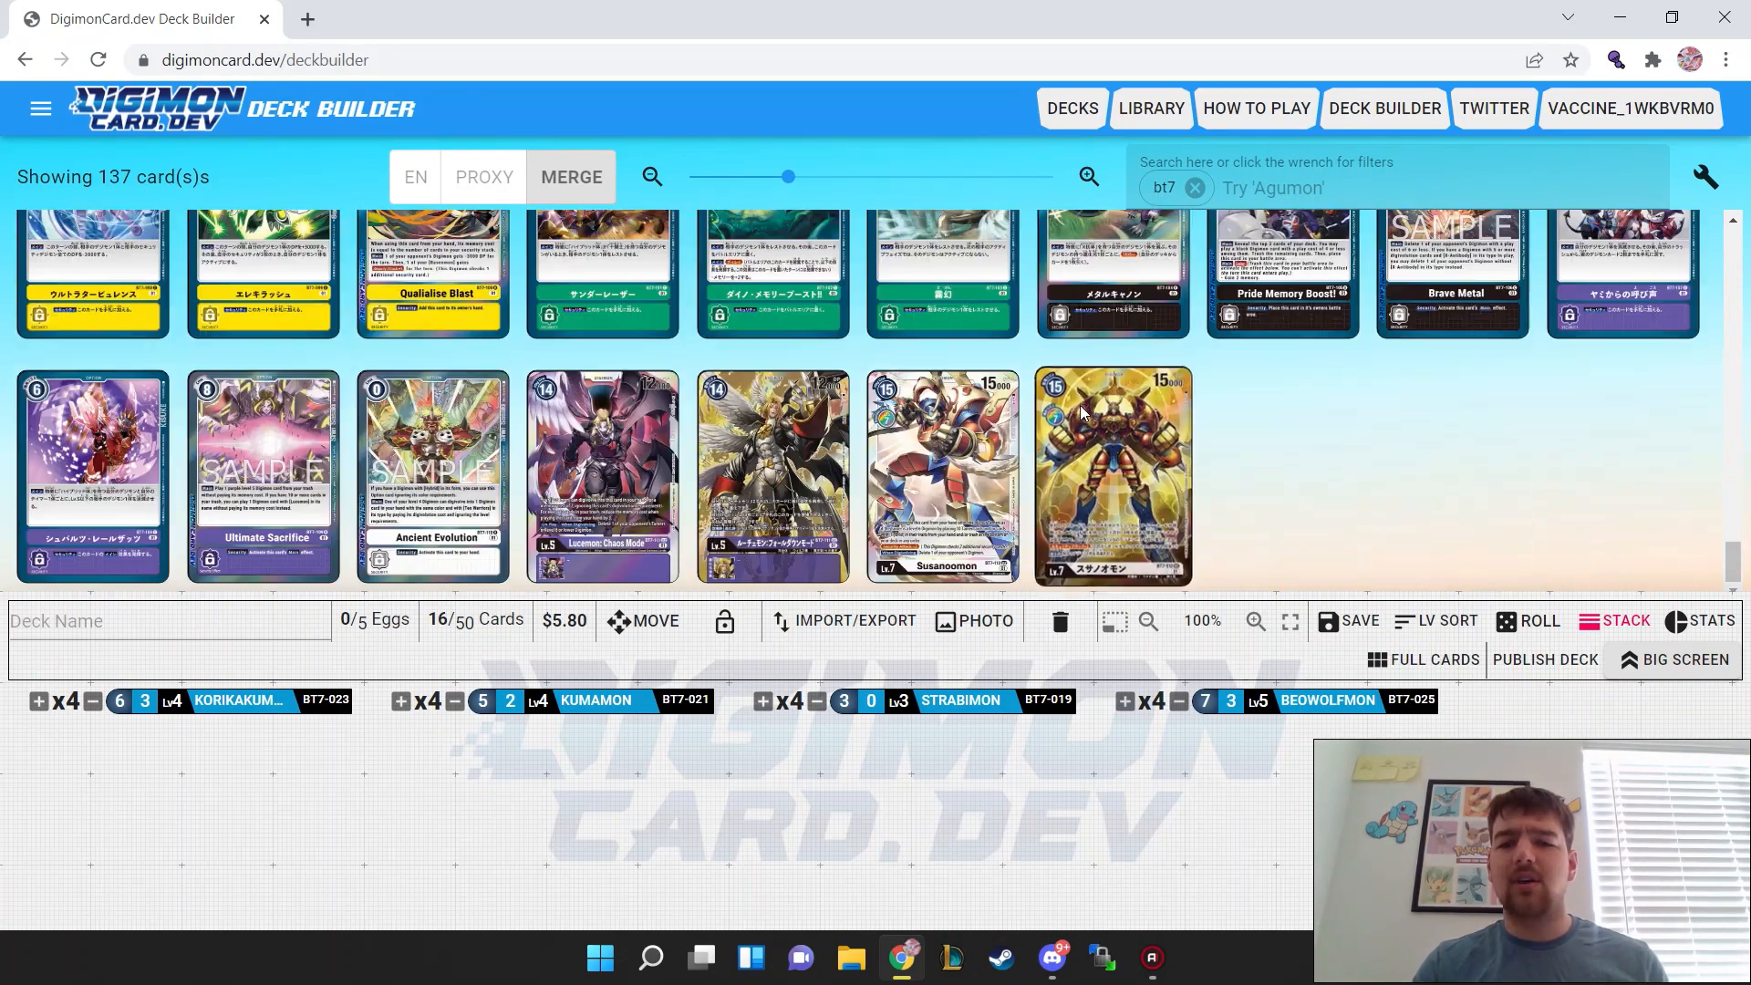
pyautogui.tripleClick(992, 422)
pyautogui.click(992, 422)
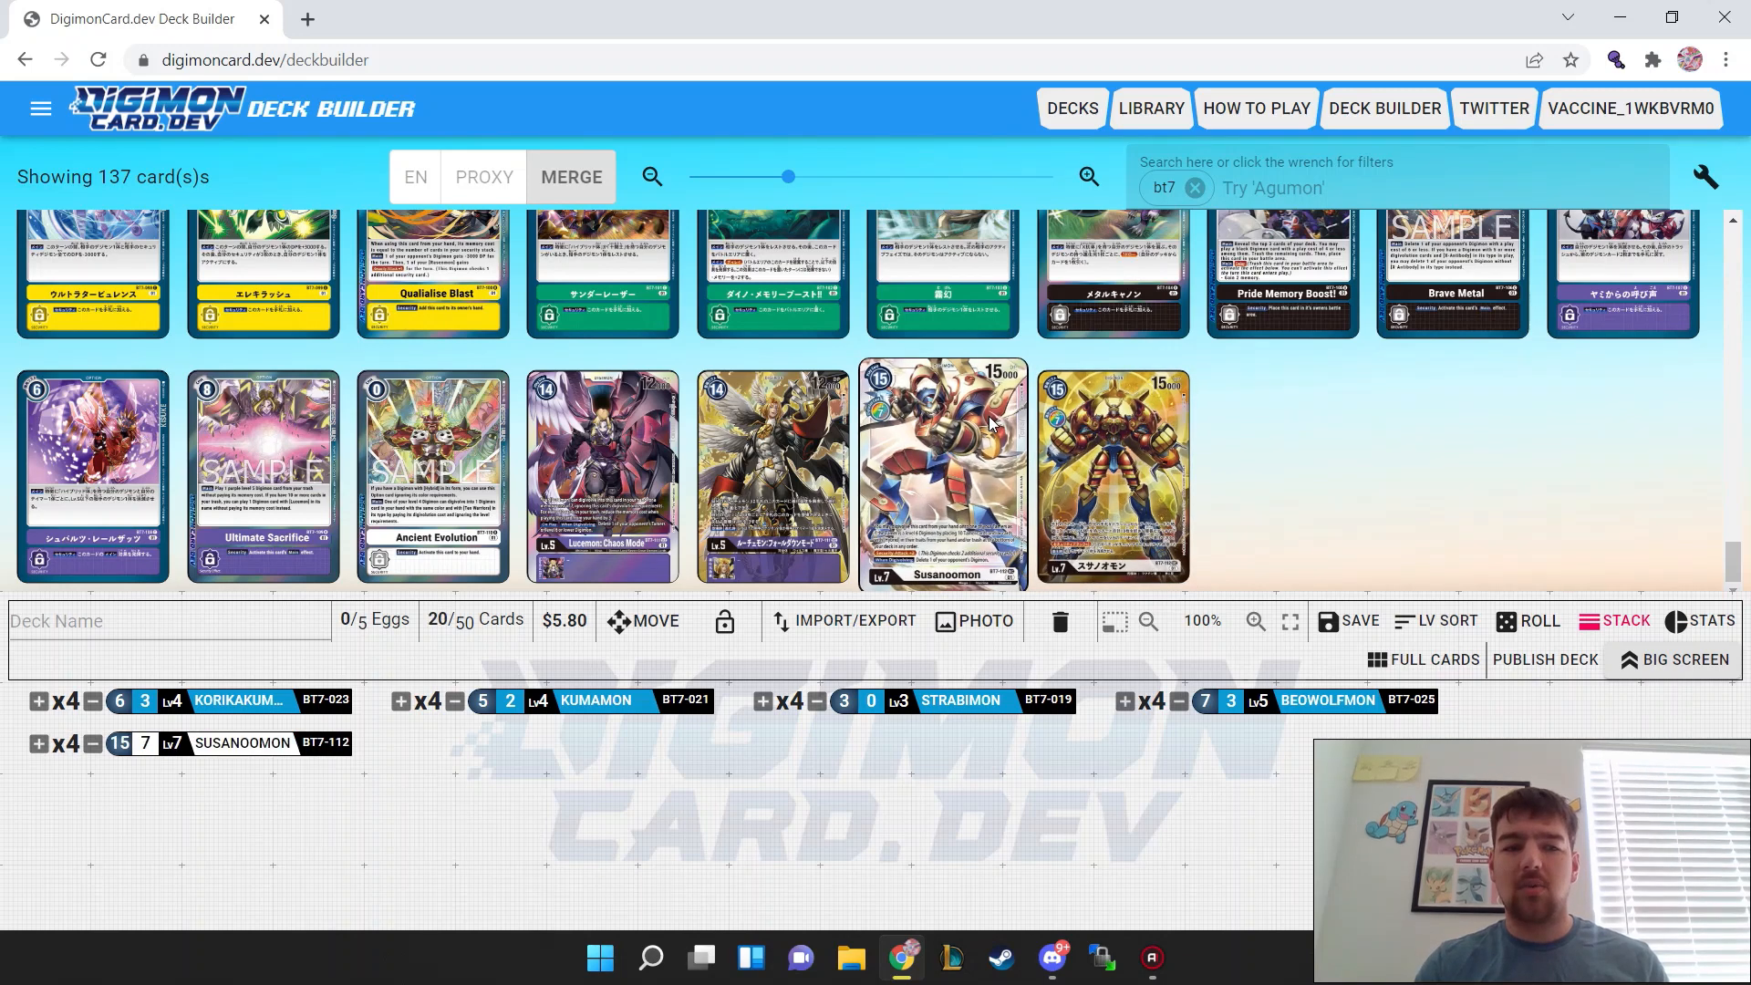
# Step: Add four copies each of the tamers Tommy Himi (BT7-086) and Koji Minamoto (BT7-087) to the deck
pyautogui.scroll(8, 1283, 469)
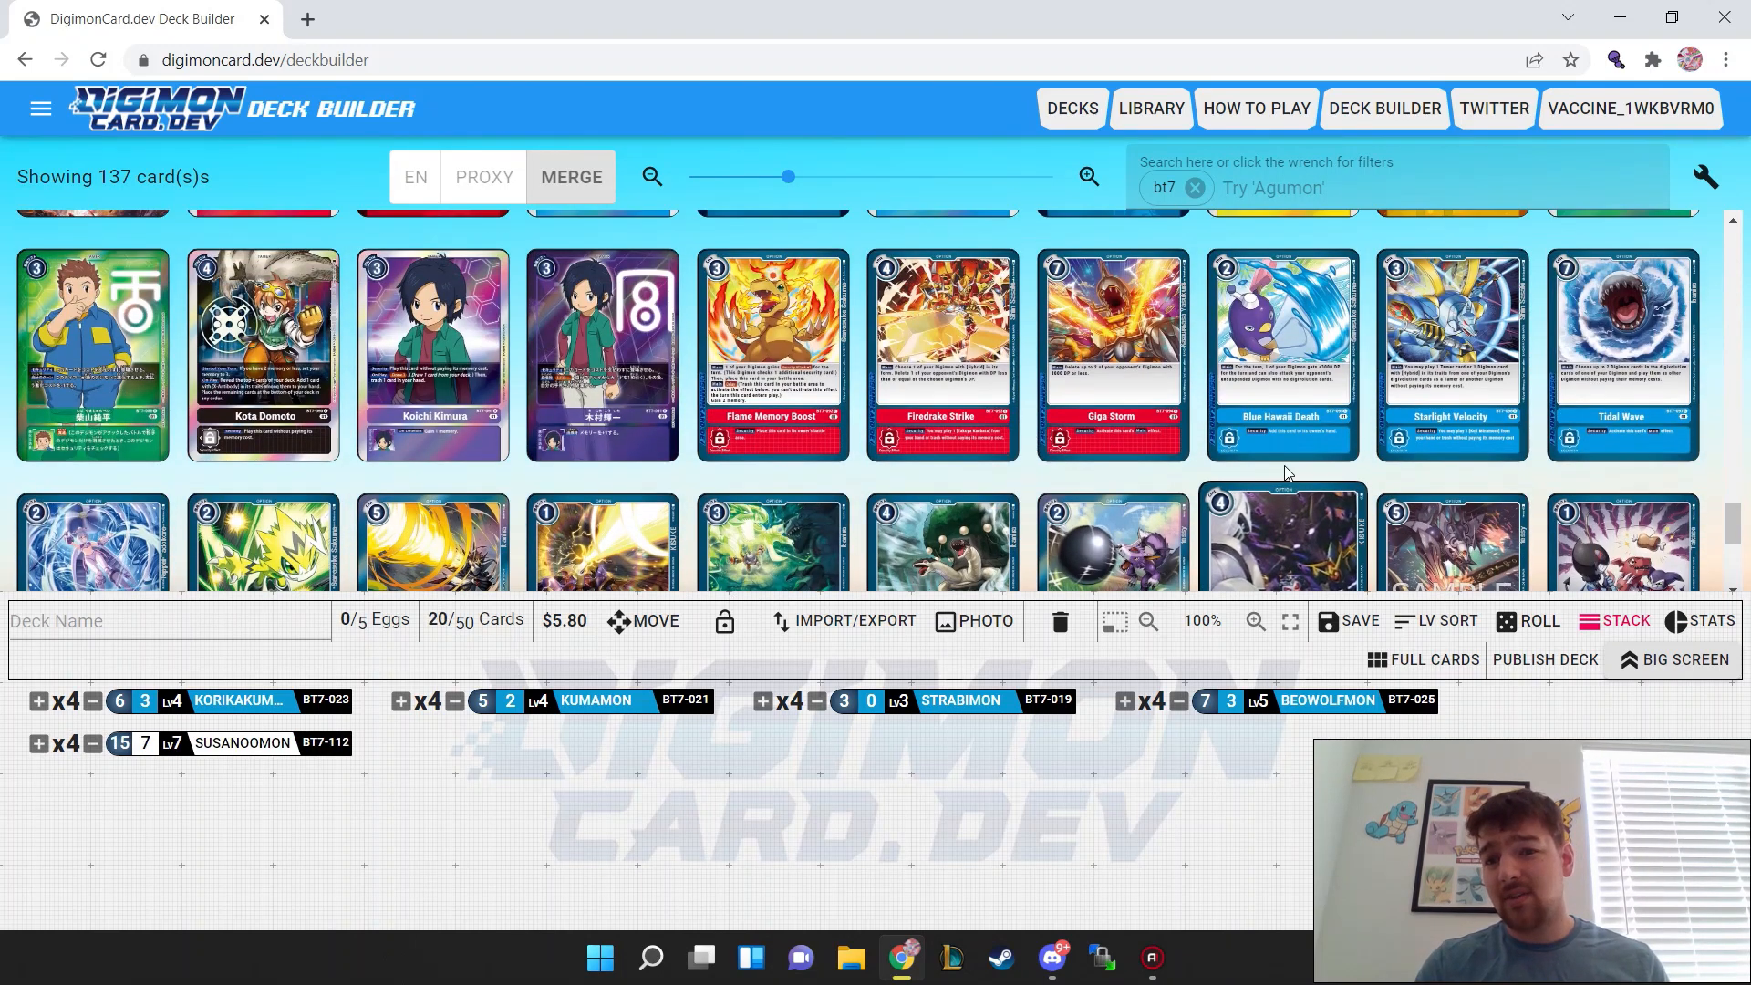
pyautogui.scroll(3, 1283, 467)
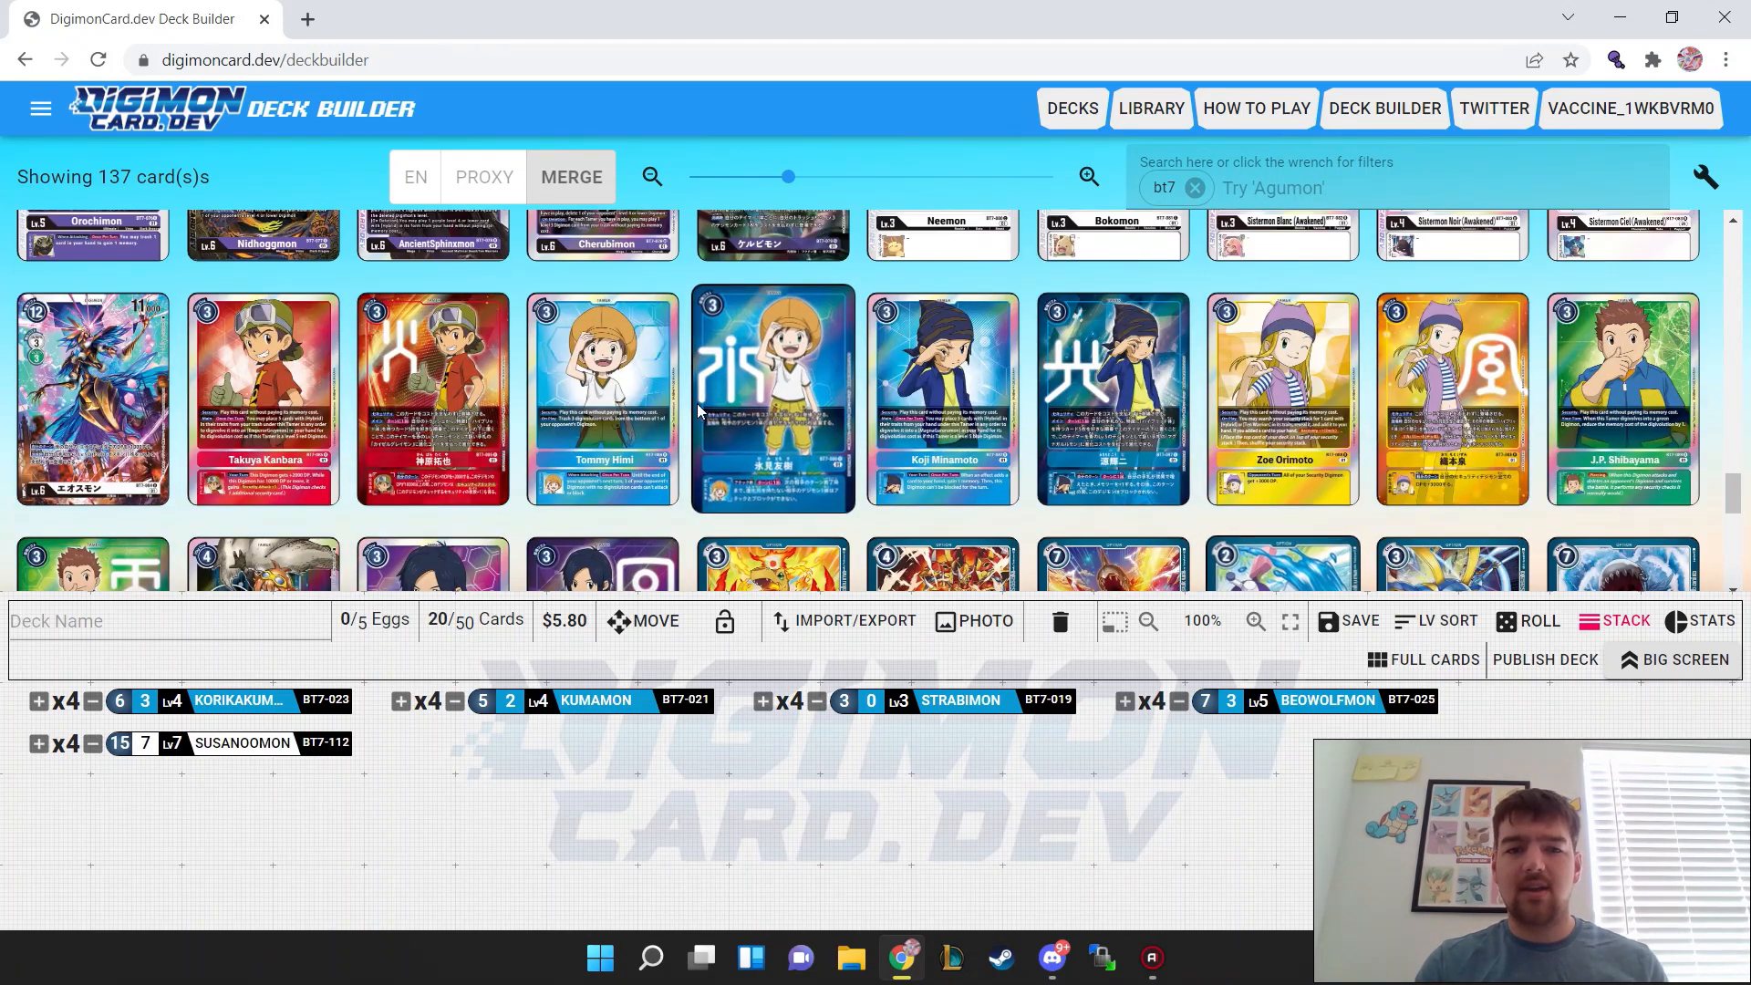
pyautogui.click(602, 401)
pyautogui.tripleClick(602, 401)
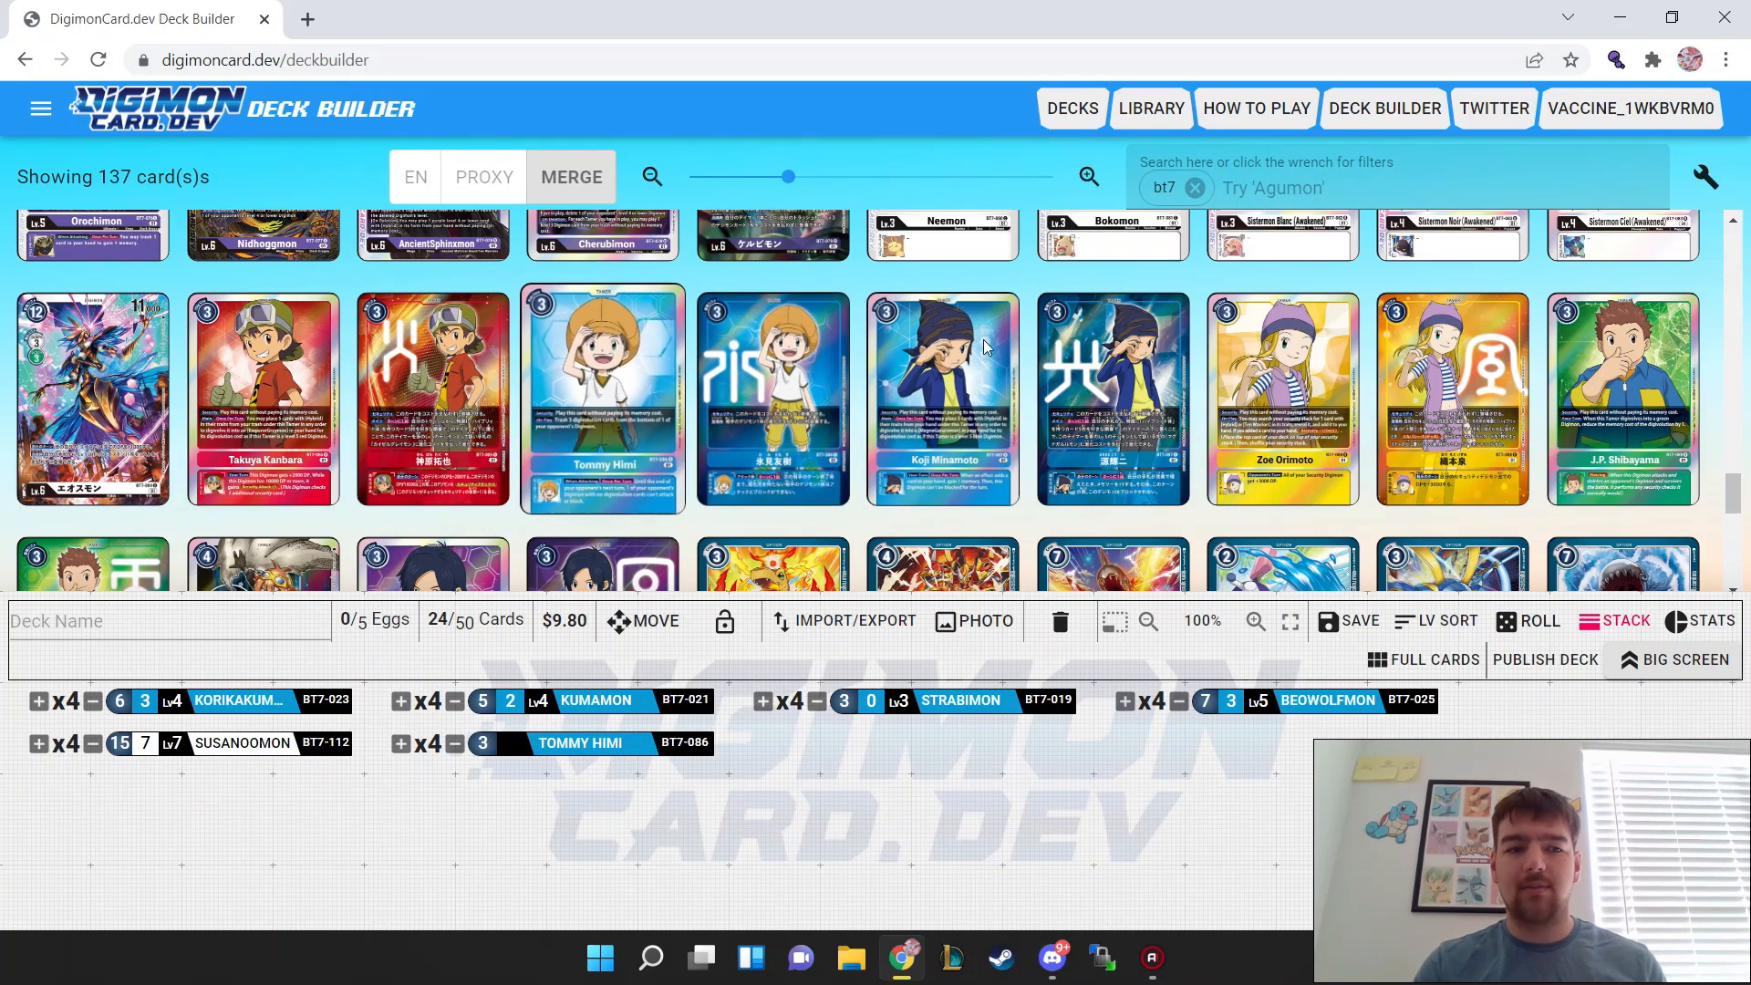
pyautogui.doubleClick(932, 369)
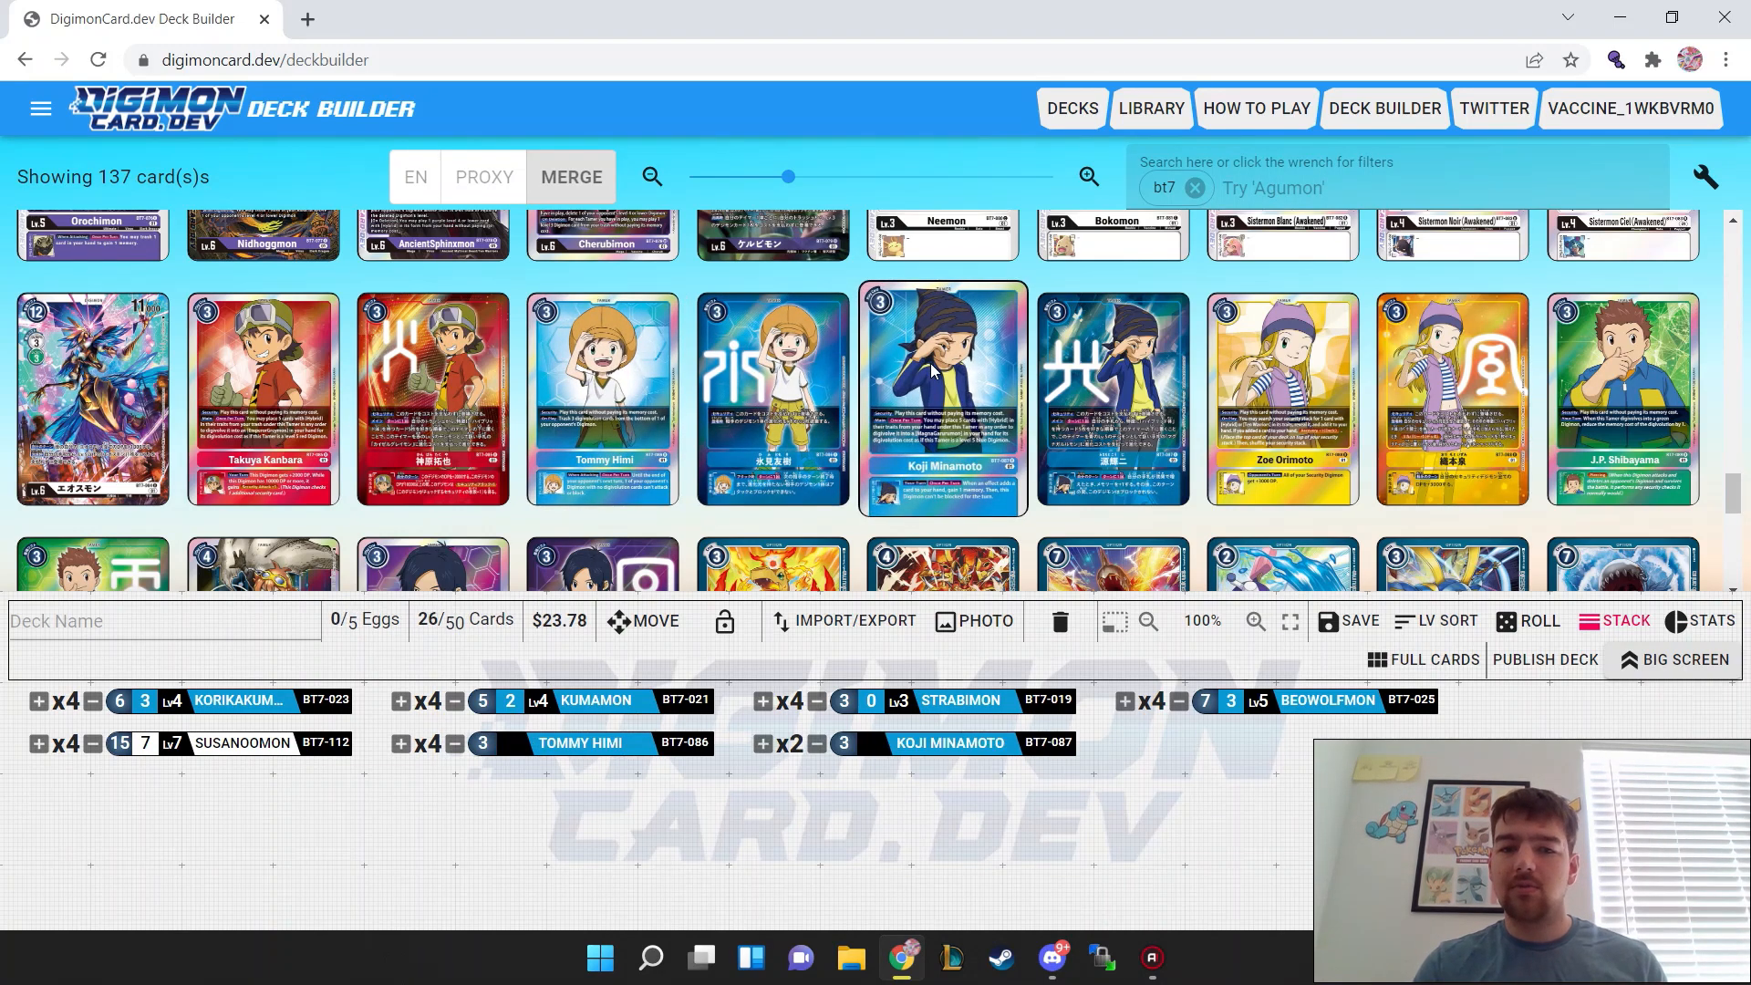
pyautogui.doubleClick(932, 369)
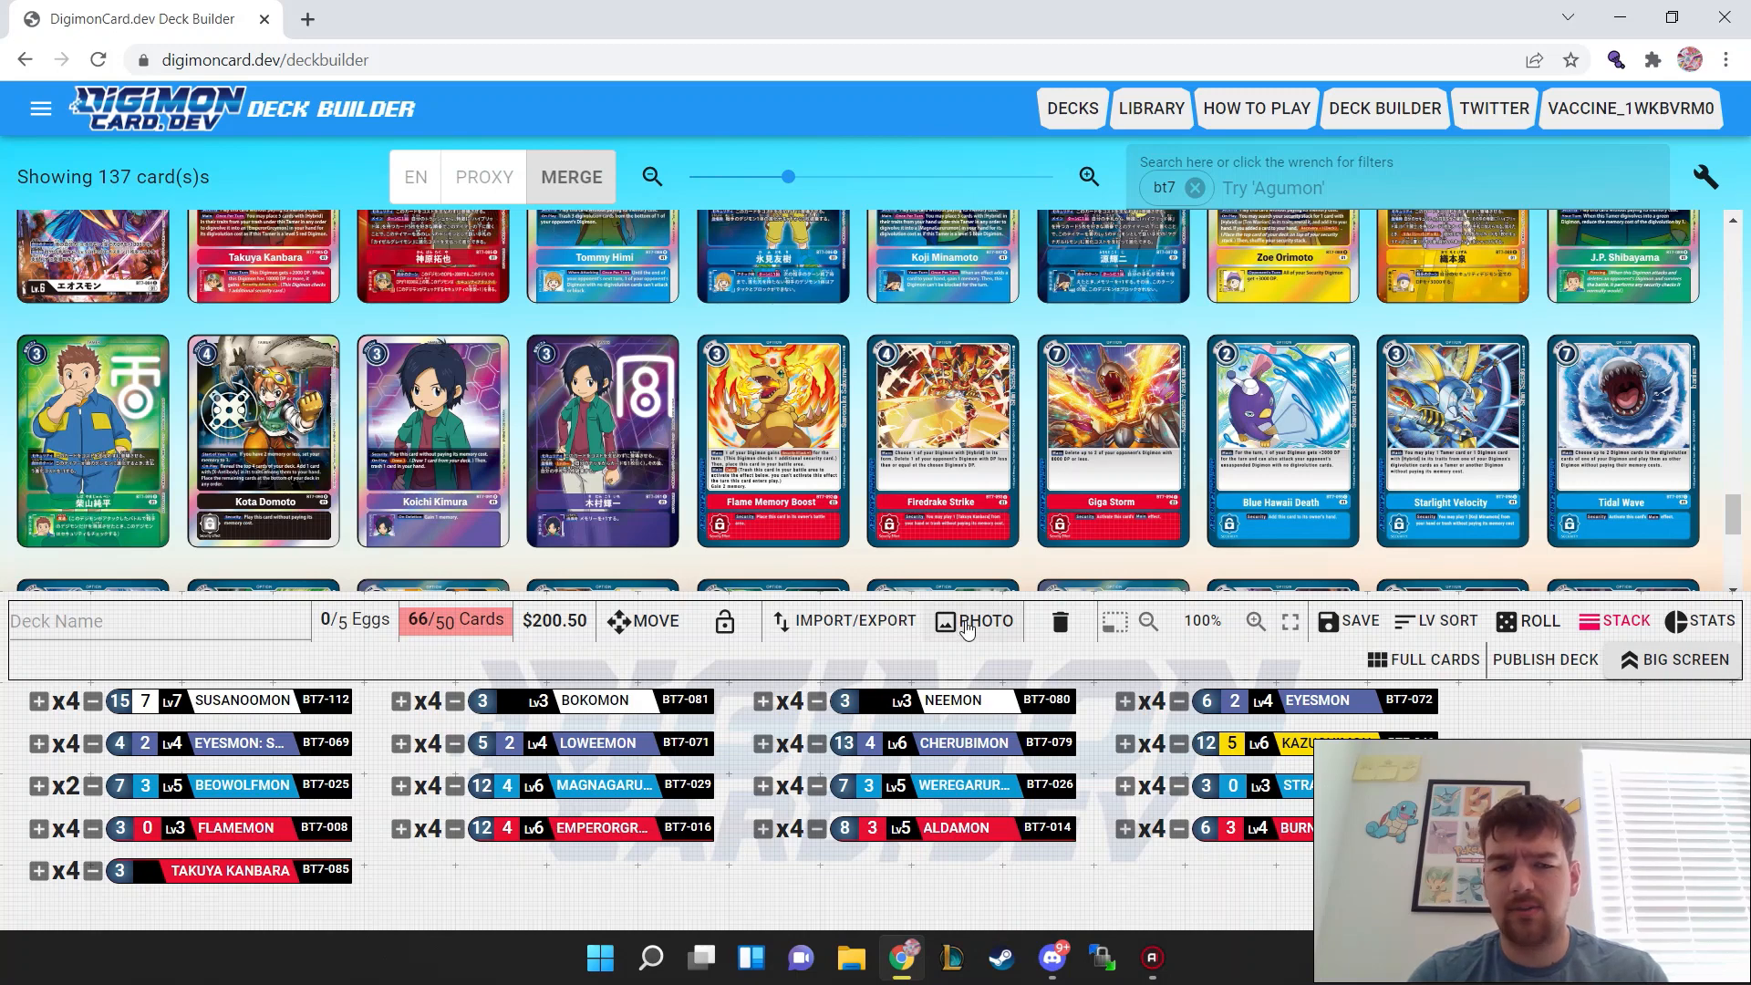
# Step: Export the deck with the ImageExport option and download the generated card sheet image
pyautogui.click(856, 622)
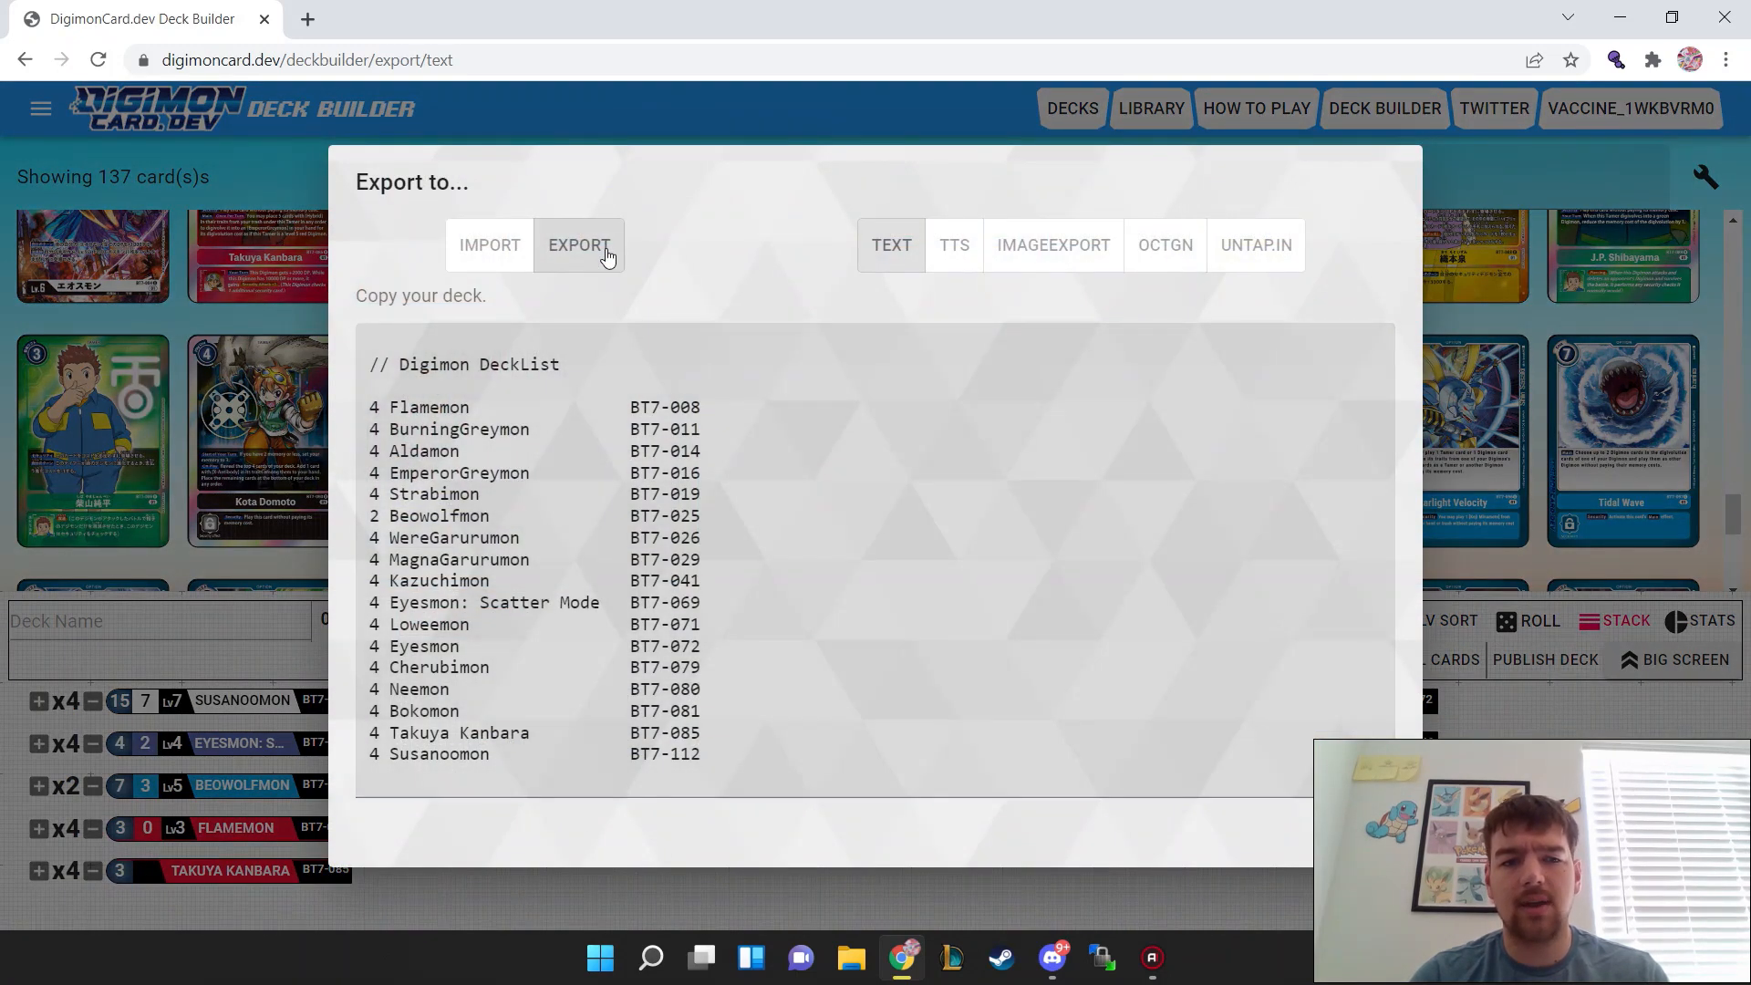
pyautogui.click(1072, 246)
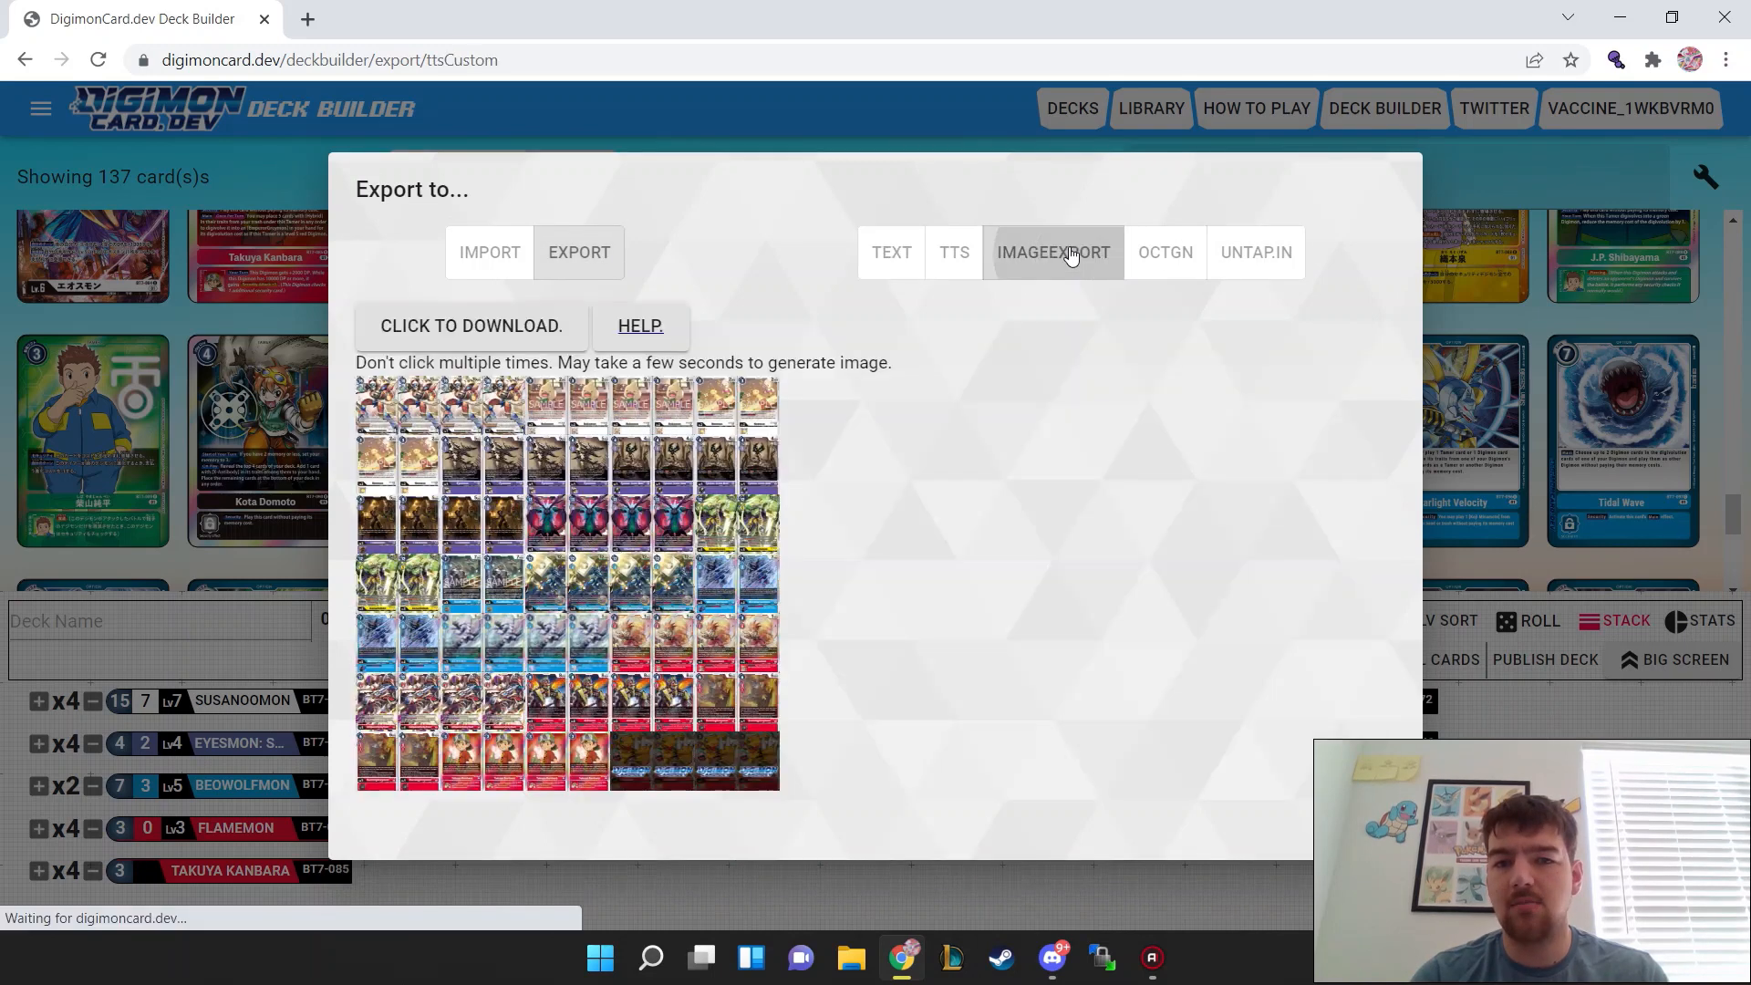
pyautogui.click(473, 330)
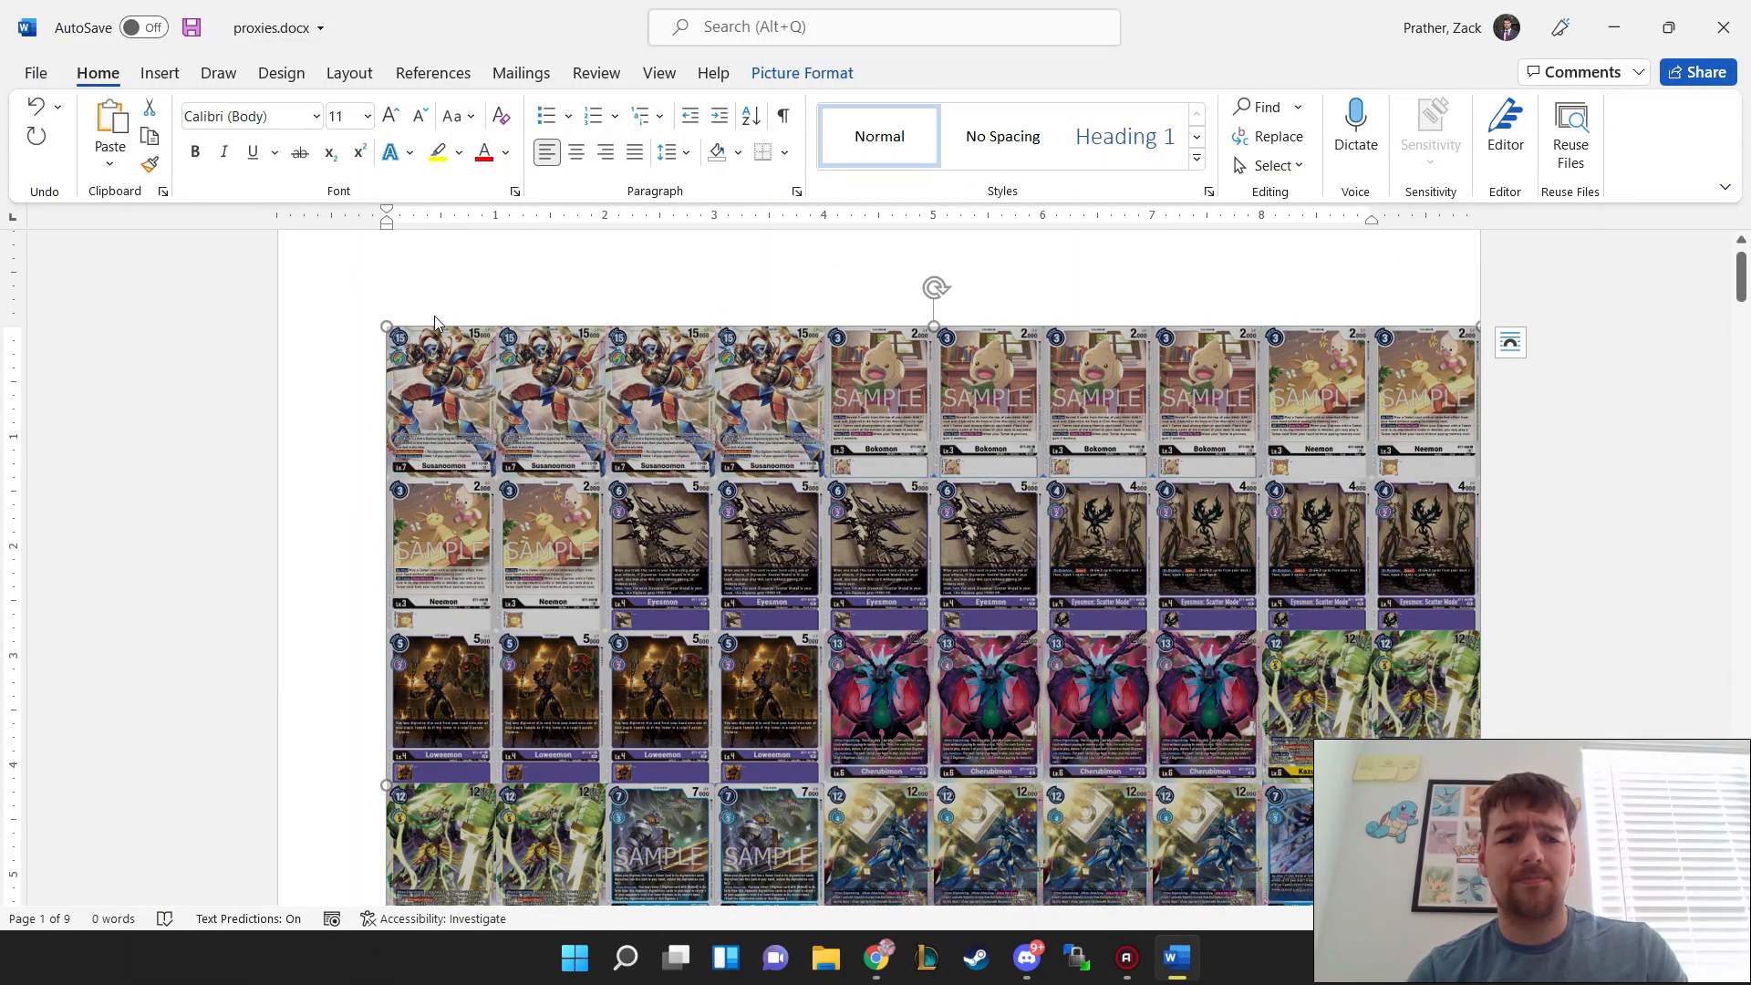
# Step: In proxies.docx in Word, crop the card sheet picture to its first four cards across and first two rows
pyautogui.moveTo(359, 407)
pyautogui.mouseDown()
pyautogui.moveTo(695, 223)
pyautogui.moveTo(689, 263)
pyautogui.mouseUp()
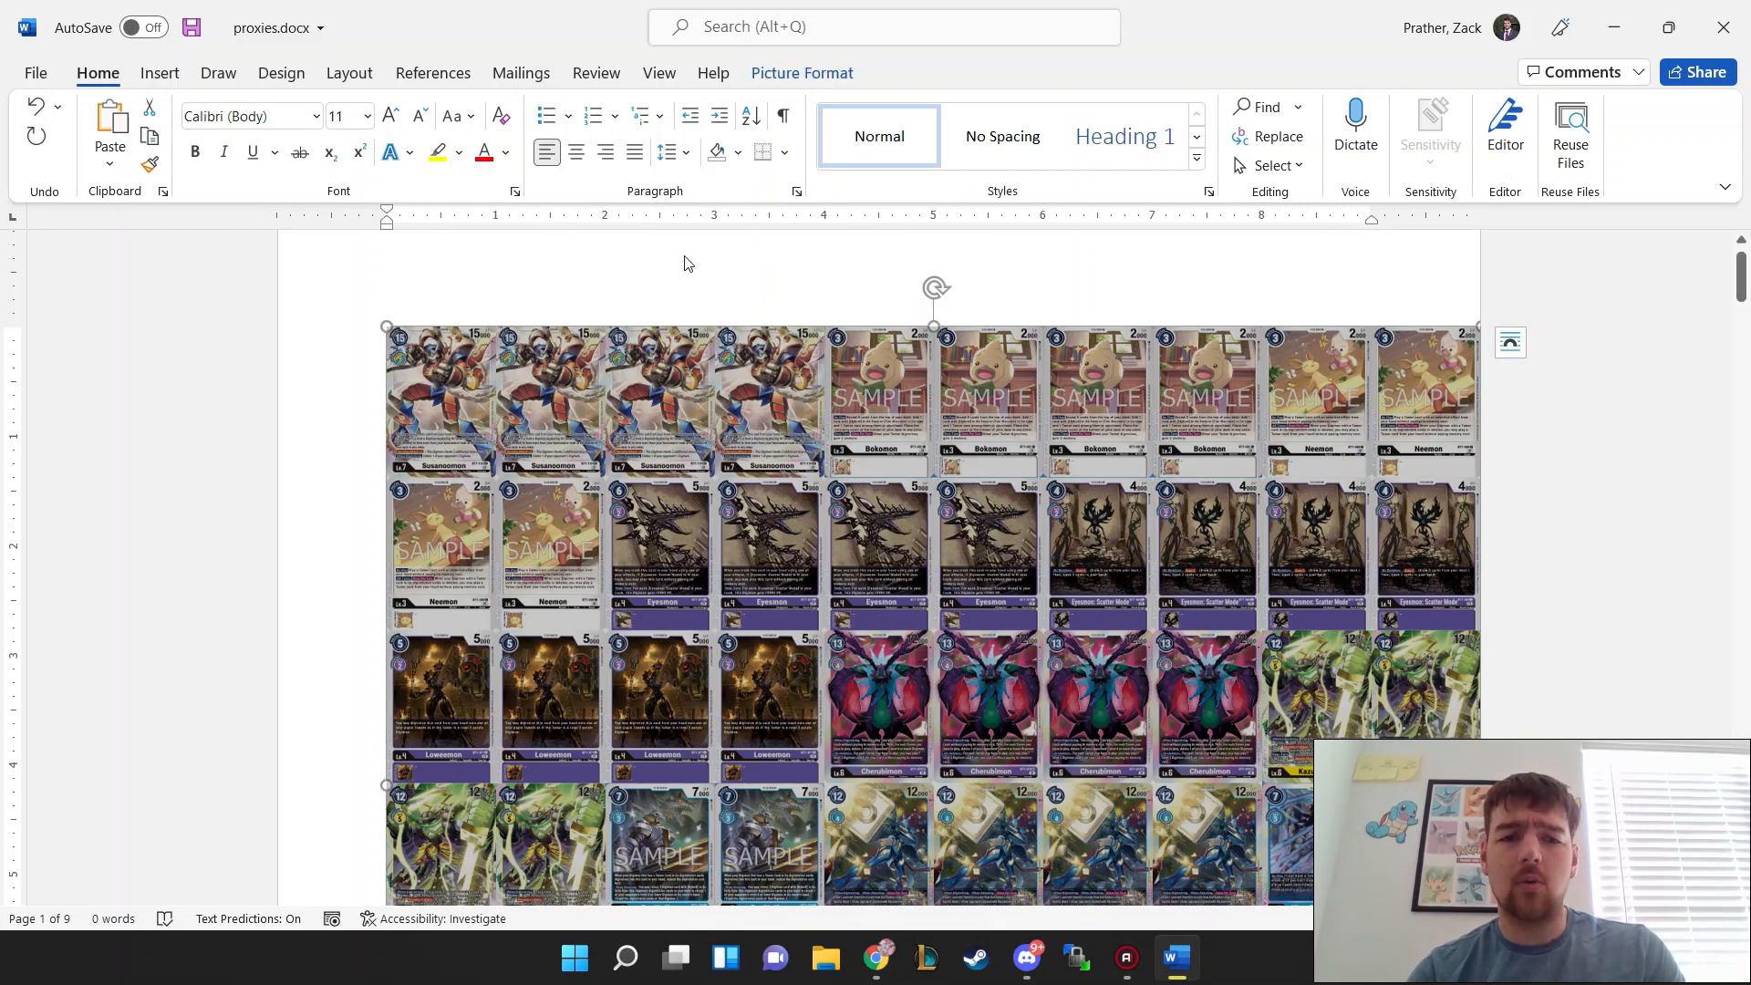
pyautogui.click(160, 73)
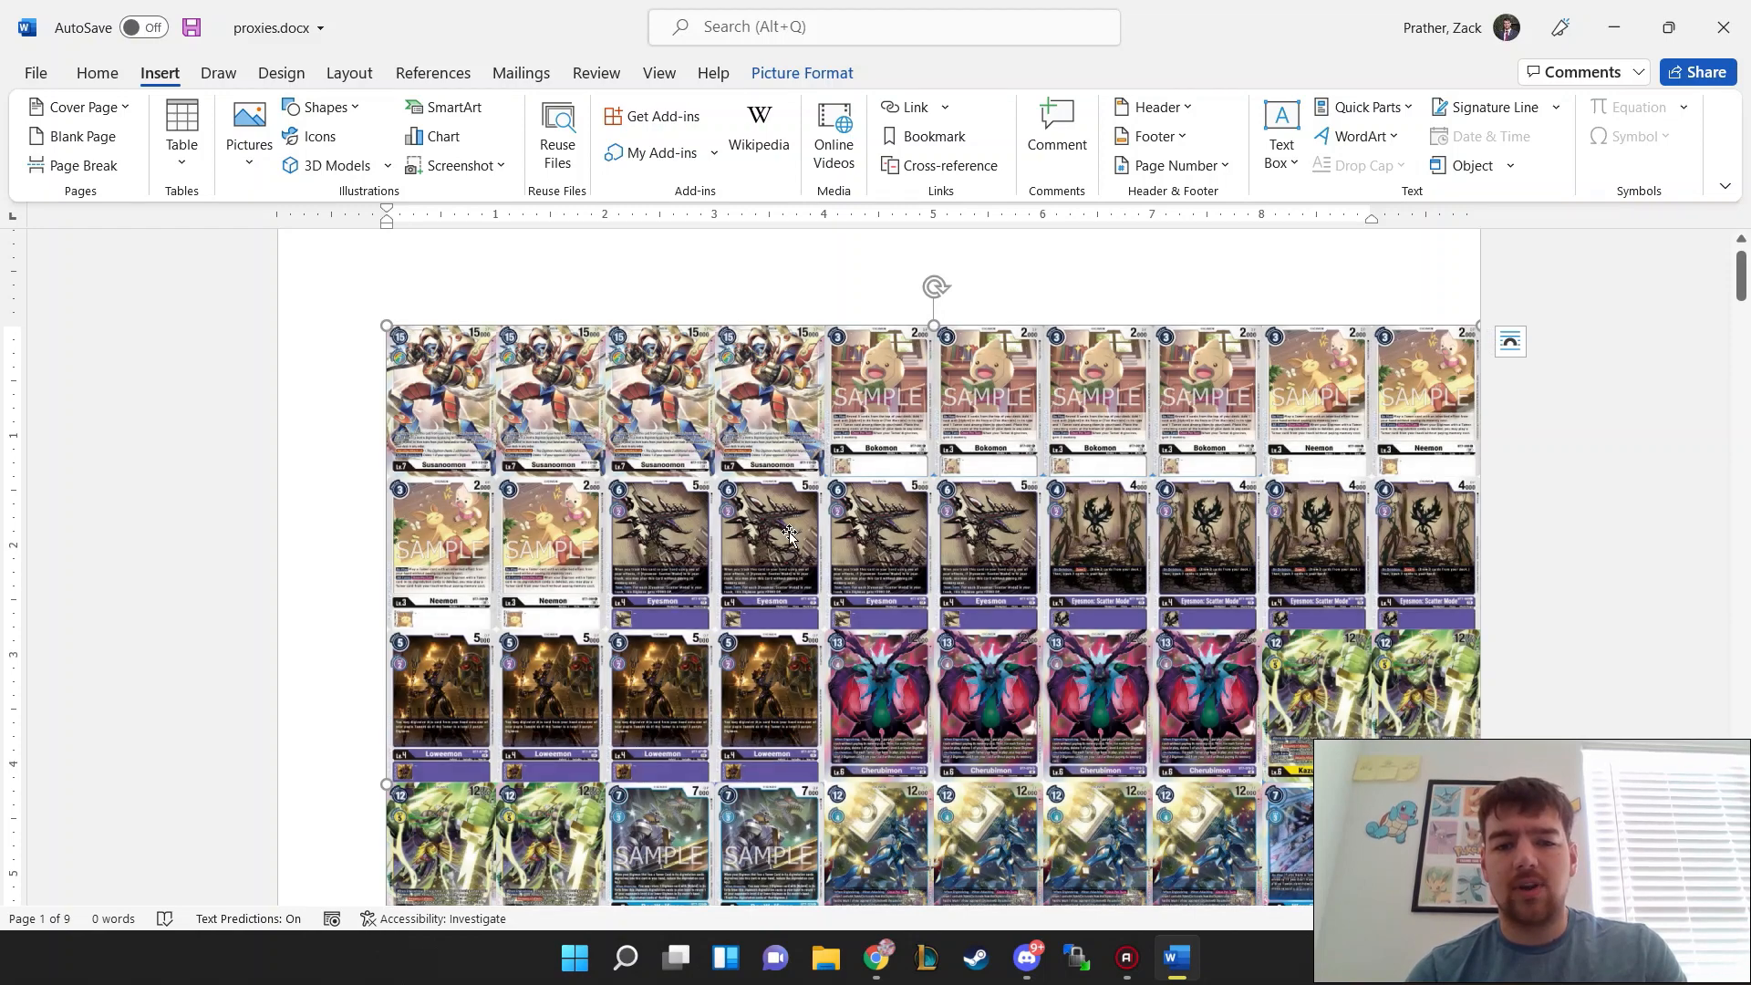
pyautogui.rightClick(789, 540)
pyautogui.click(855, 316)
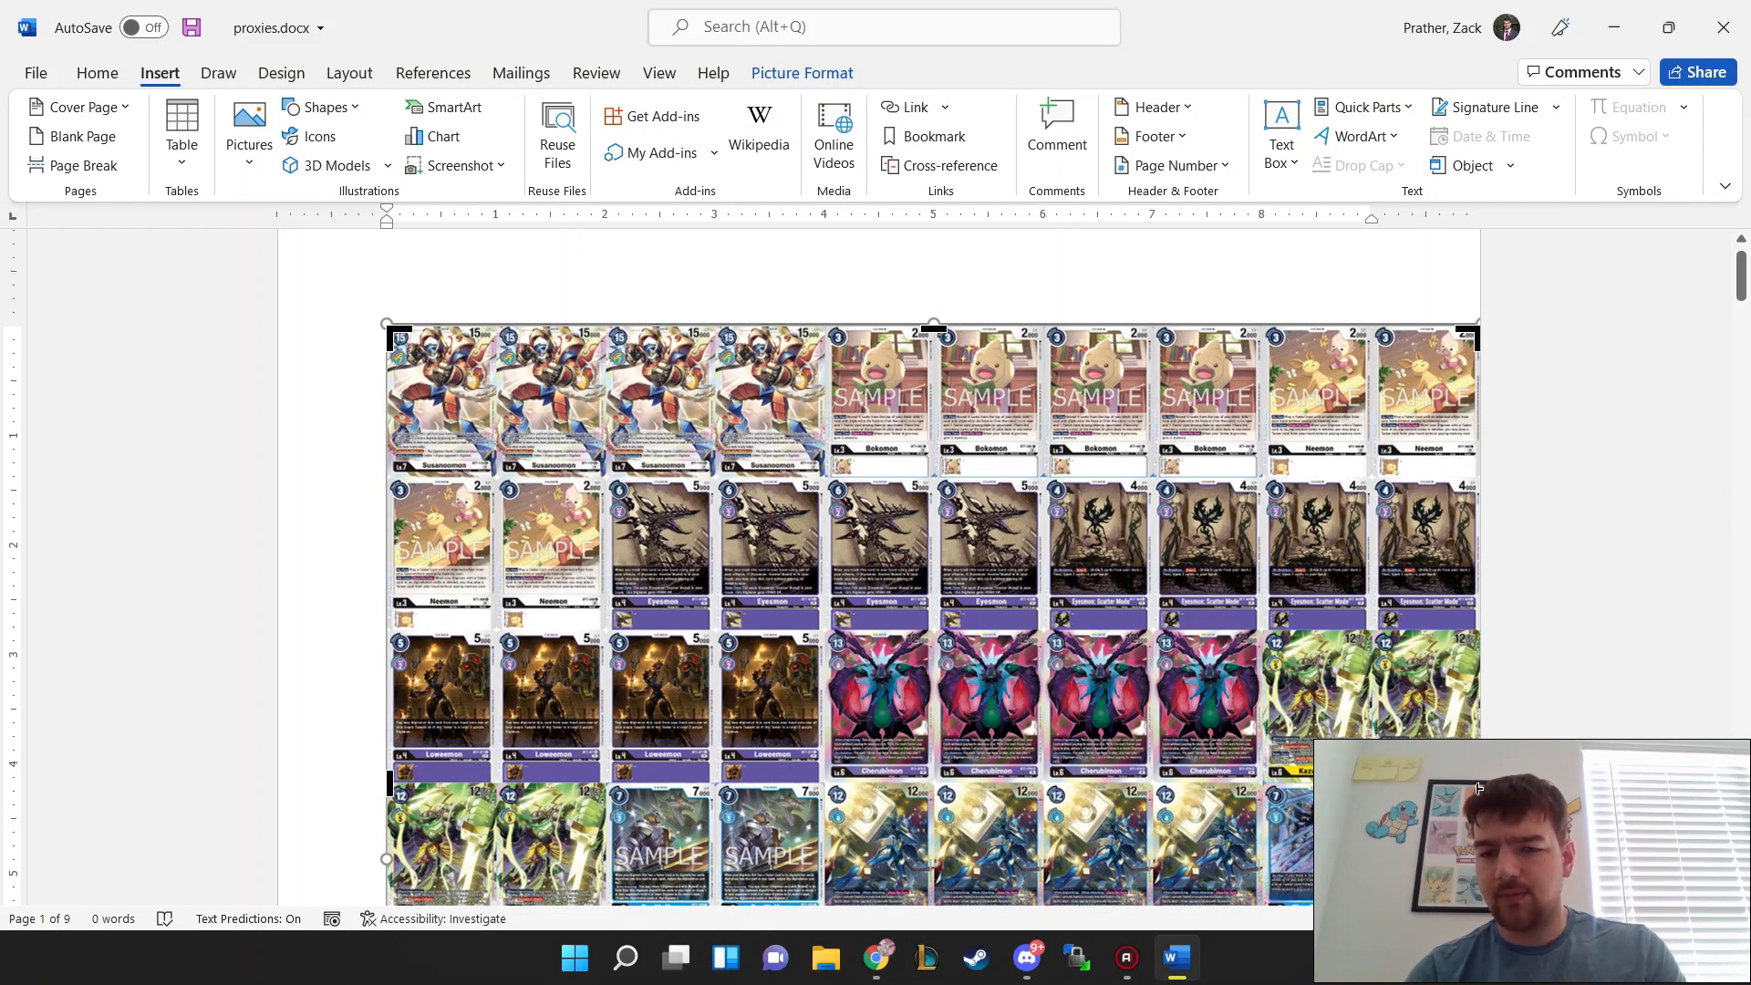
pyautogui.moveTo(1478, 788); pyautogui.dragTo(825, 612)
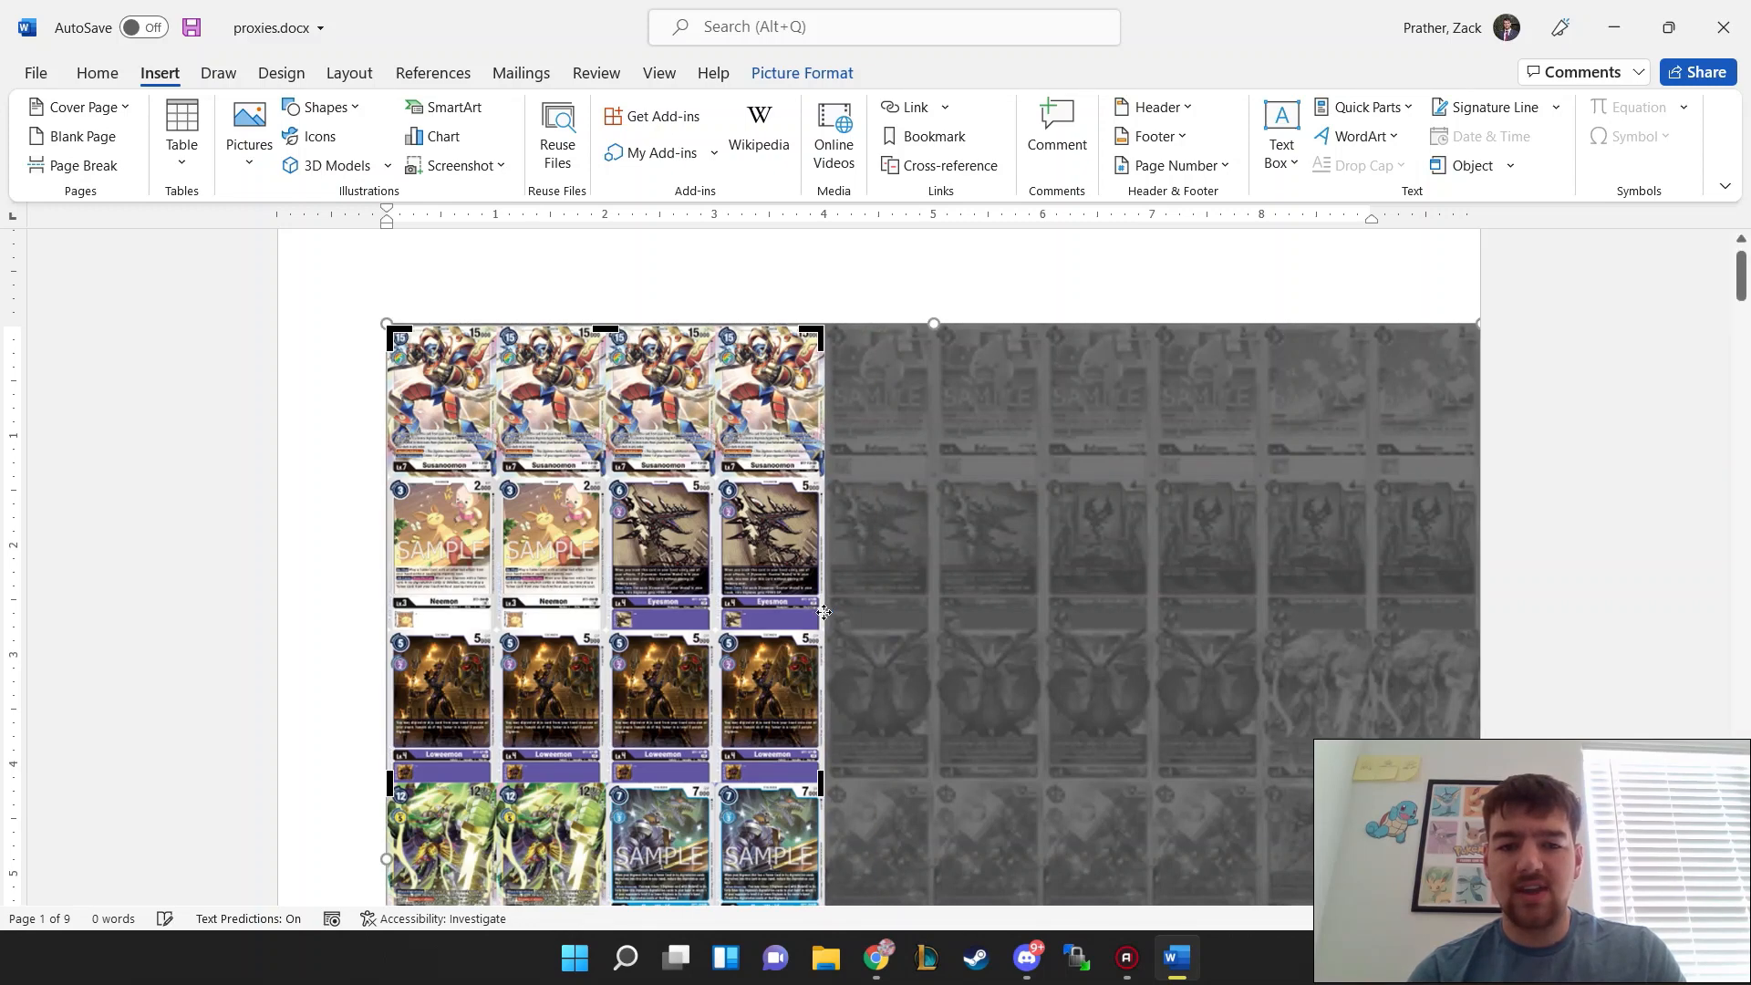
pyautogui.click(345, 580)
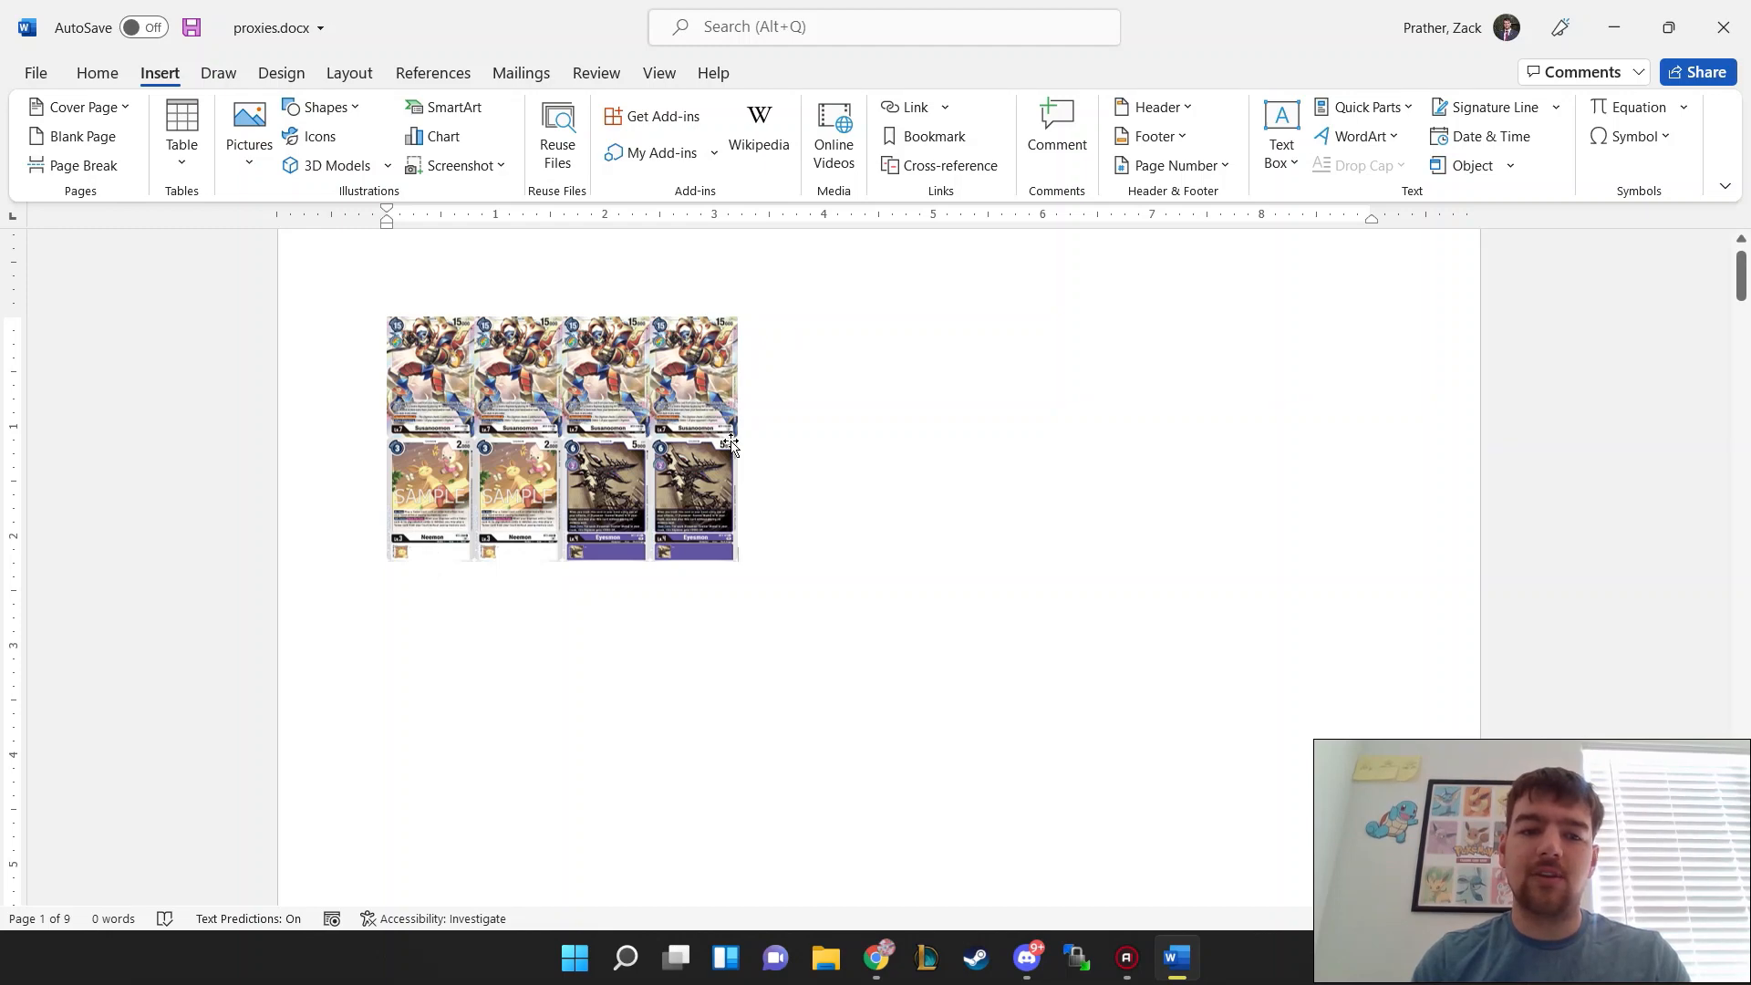
# Step: Set the cropped card picture's width to 10 inches
pyautogui.click(610, 451)
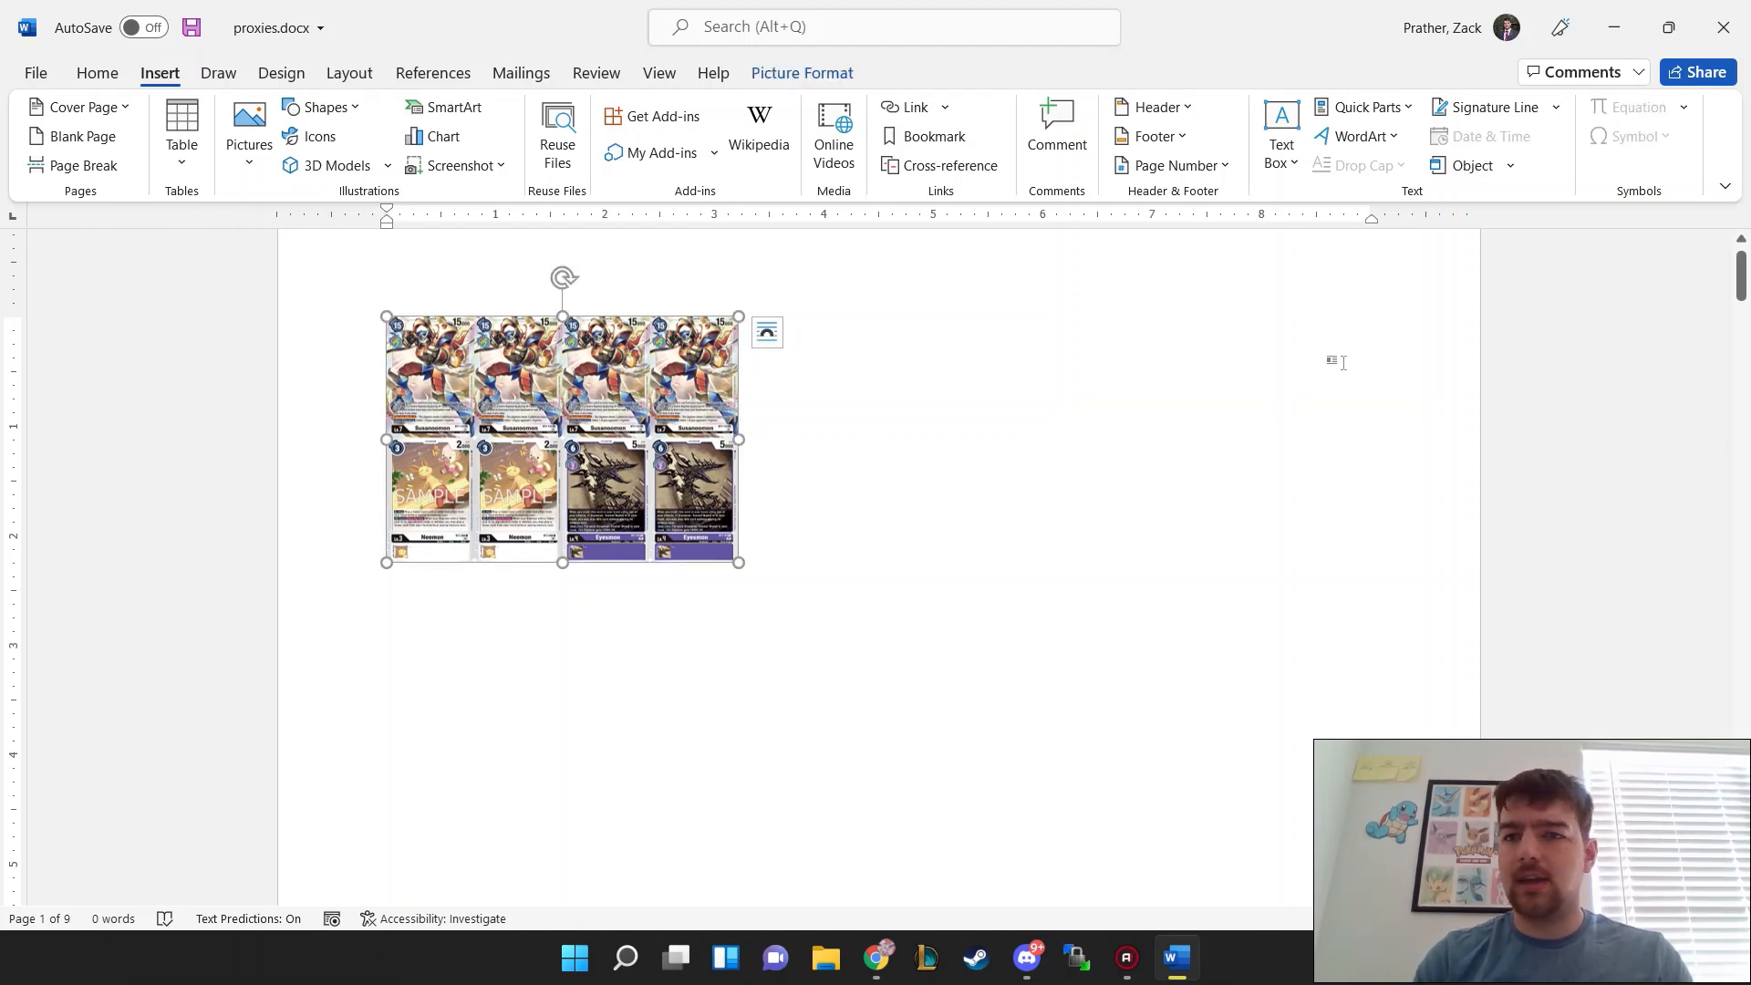
pyautogui.click(796, 76)
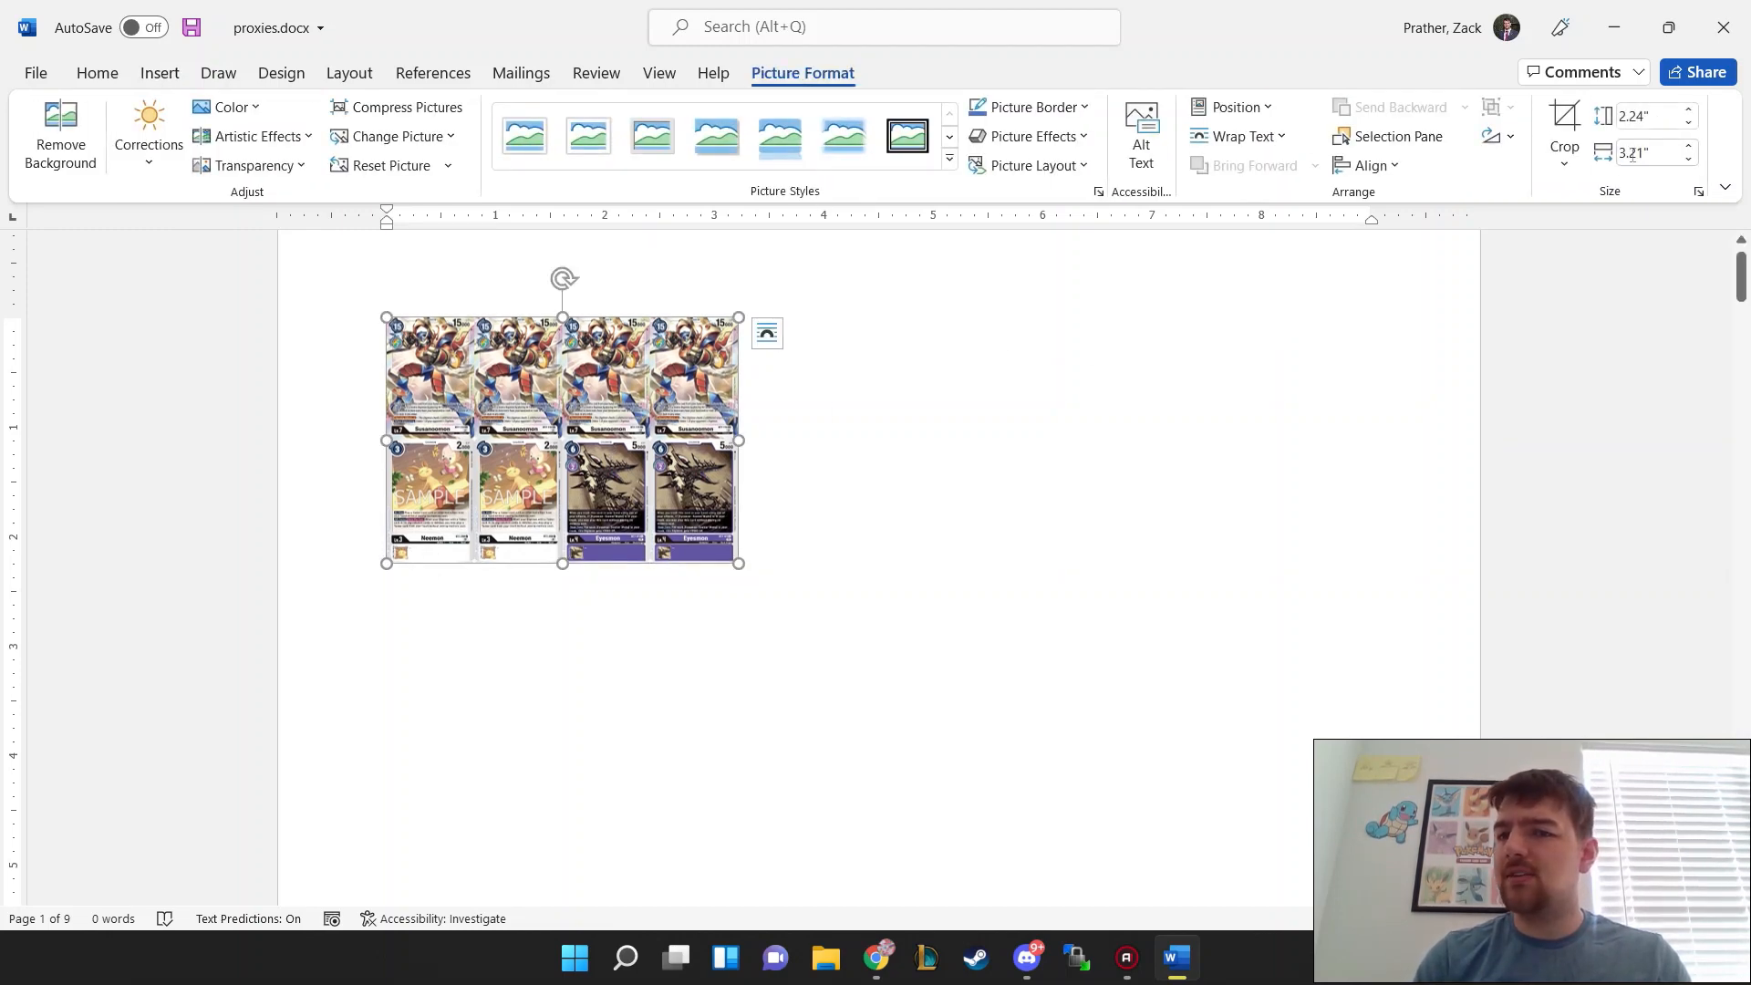
pyautogui.click(1641, 152)
pyautogui.write('10')
pyautogui.press('Return')
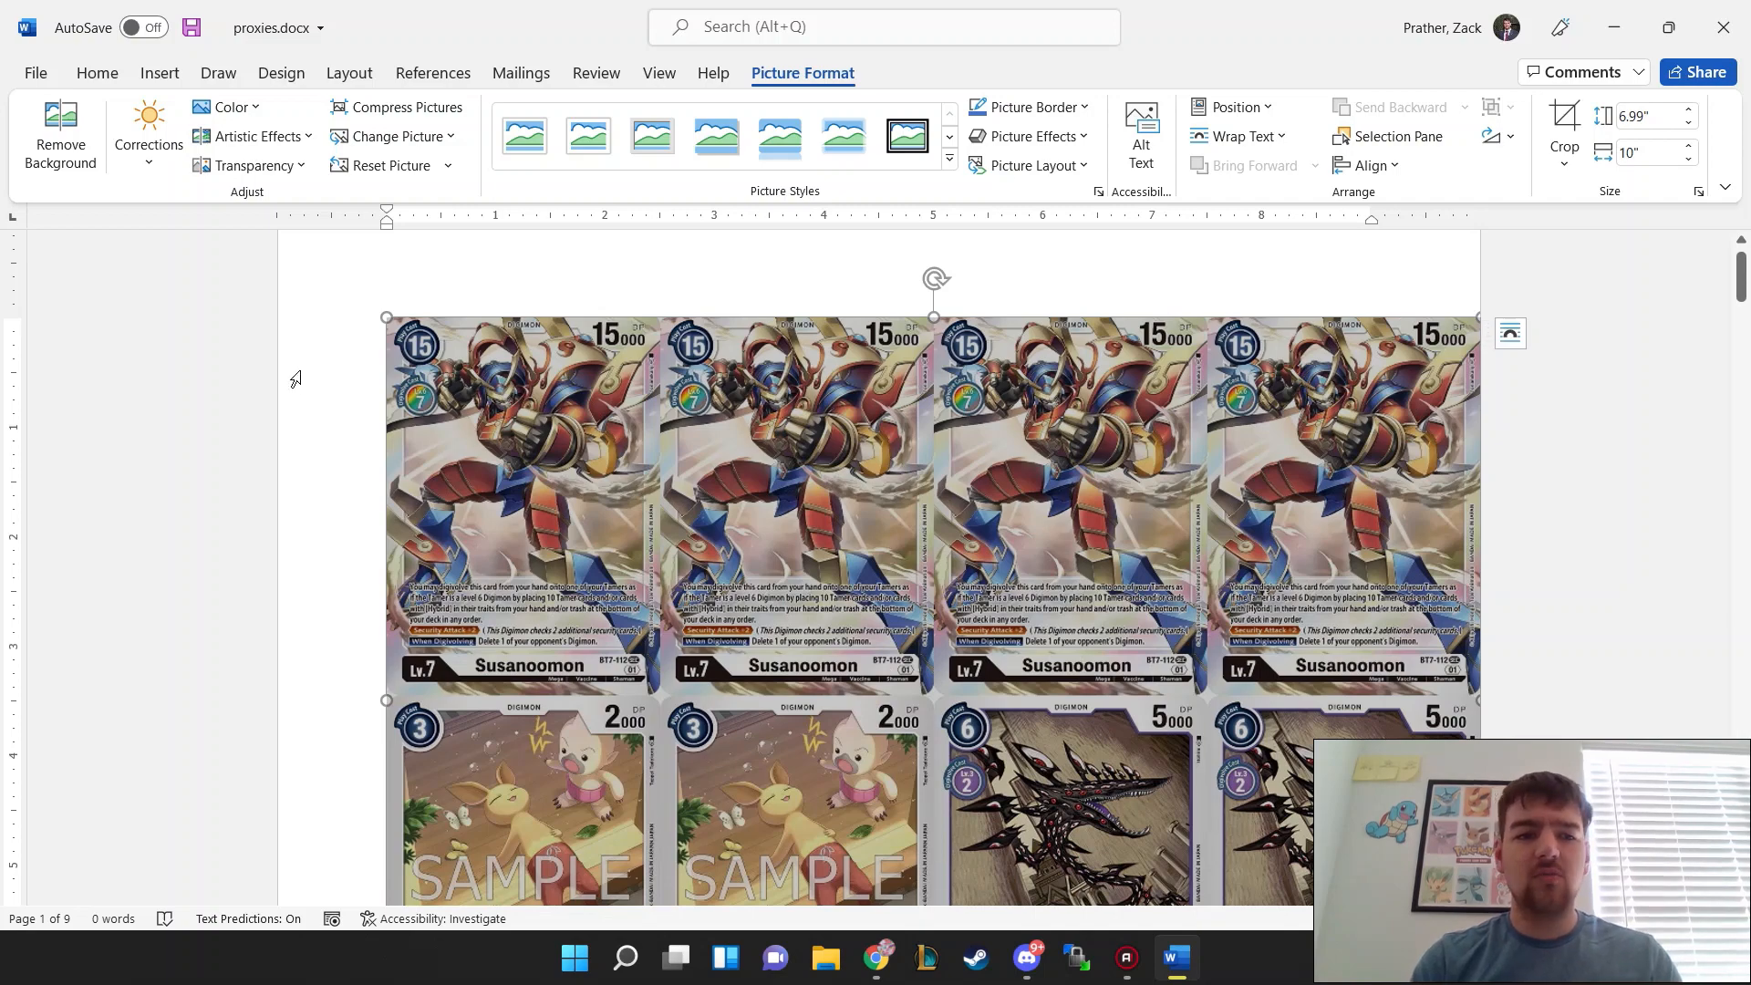
pyautogui.click(293, 375)
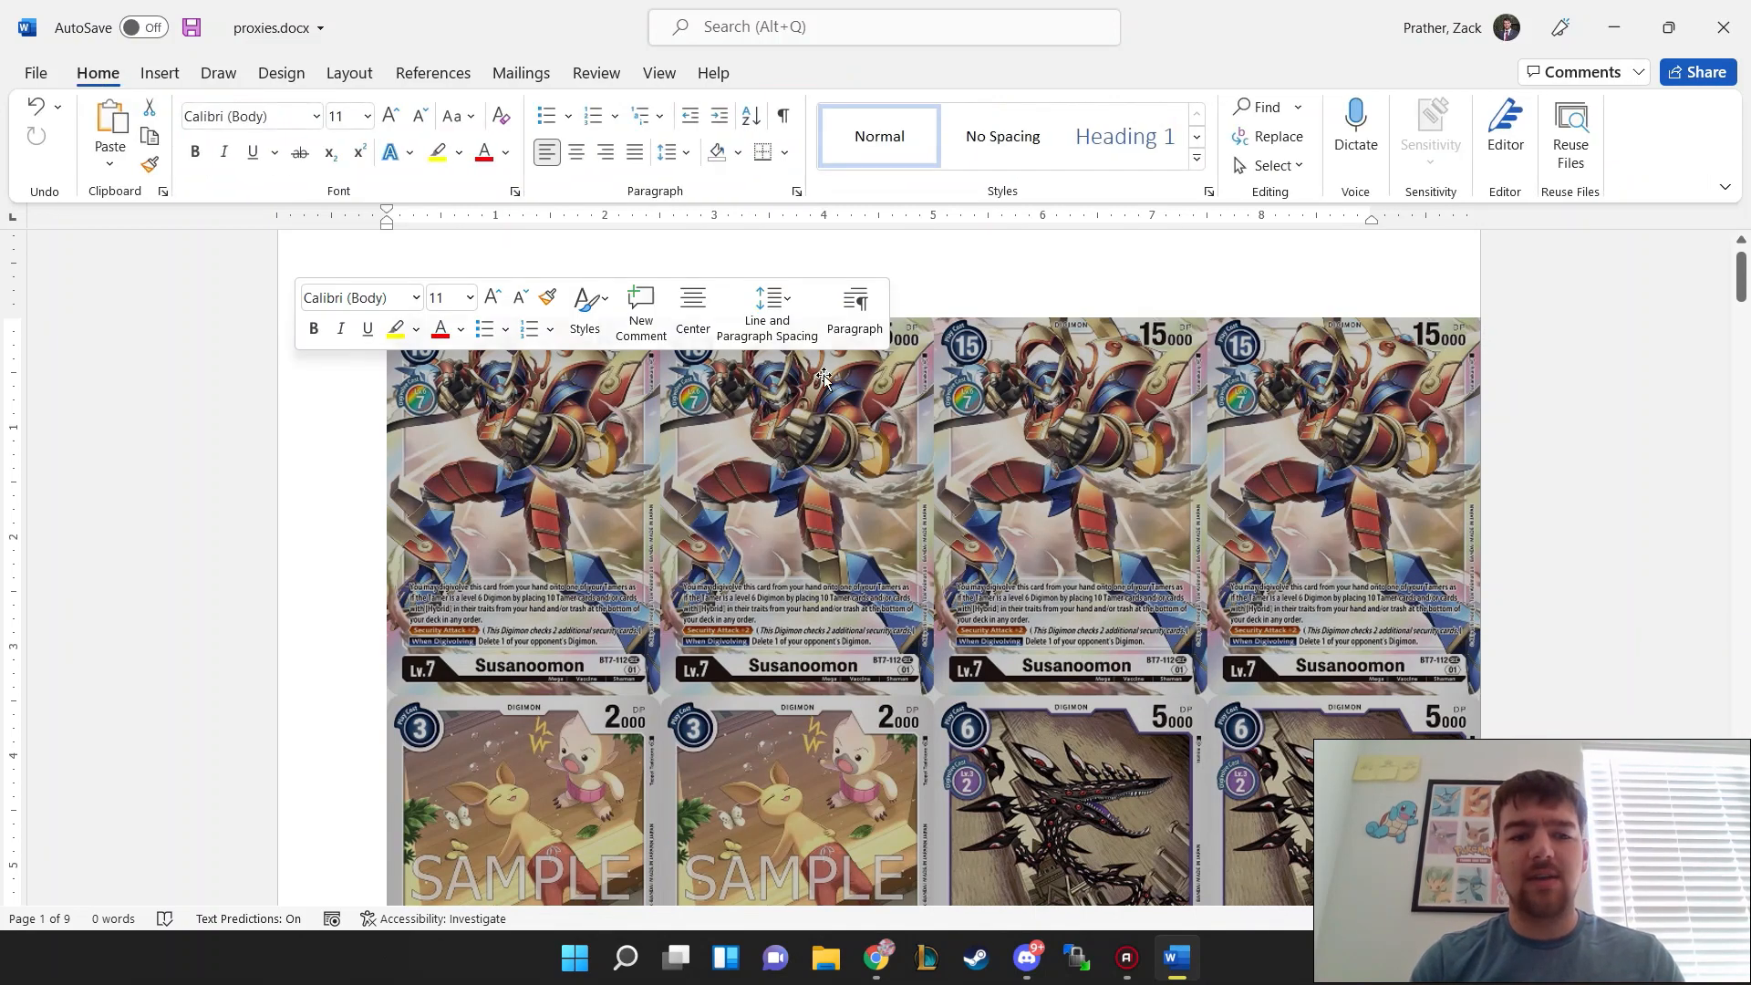
# Step: Replace the Gigasmon card picture on the second page with customDeck (18).jpg from the Downloads folder
pyautogui.click(1039, 301)
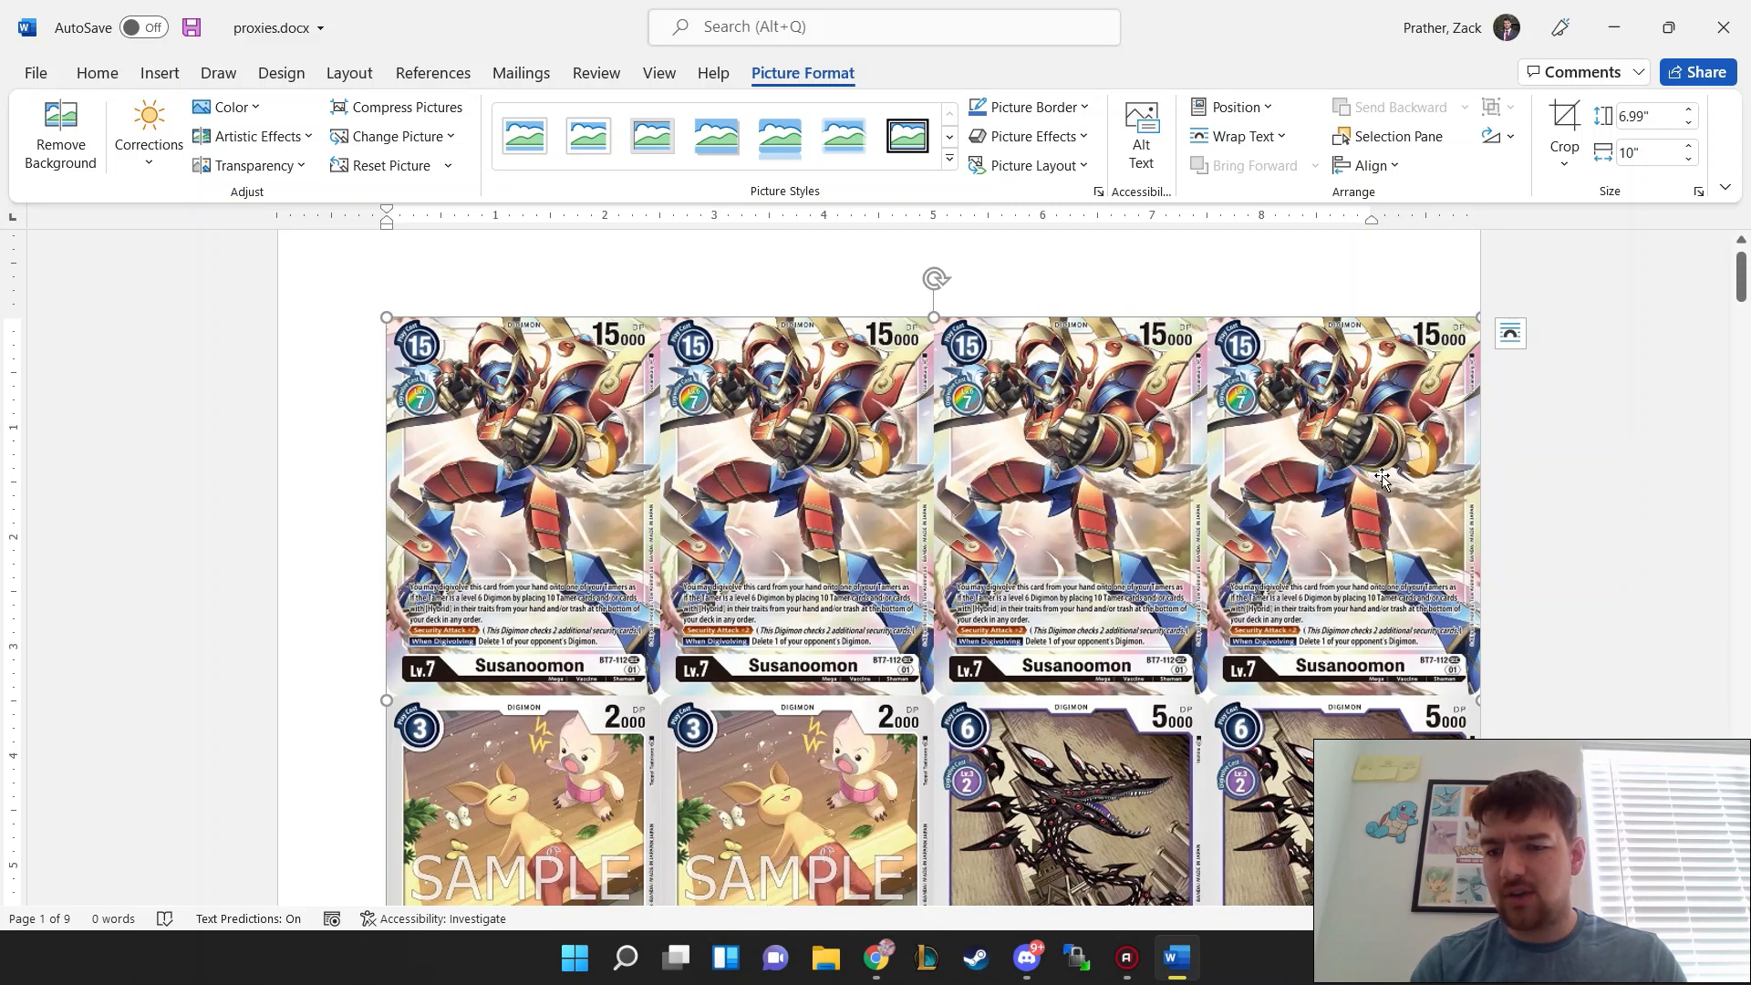
pyautogui.scroll(-3, 1382, 478)
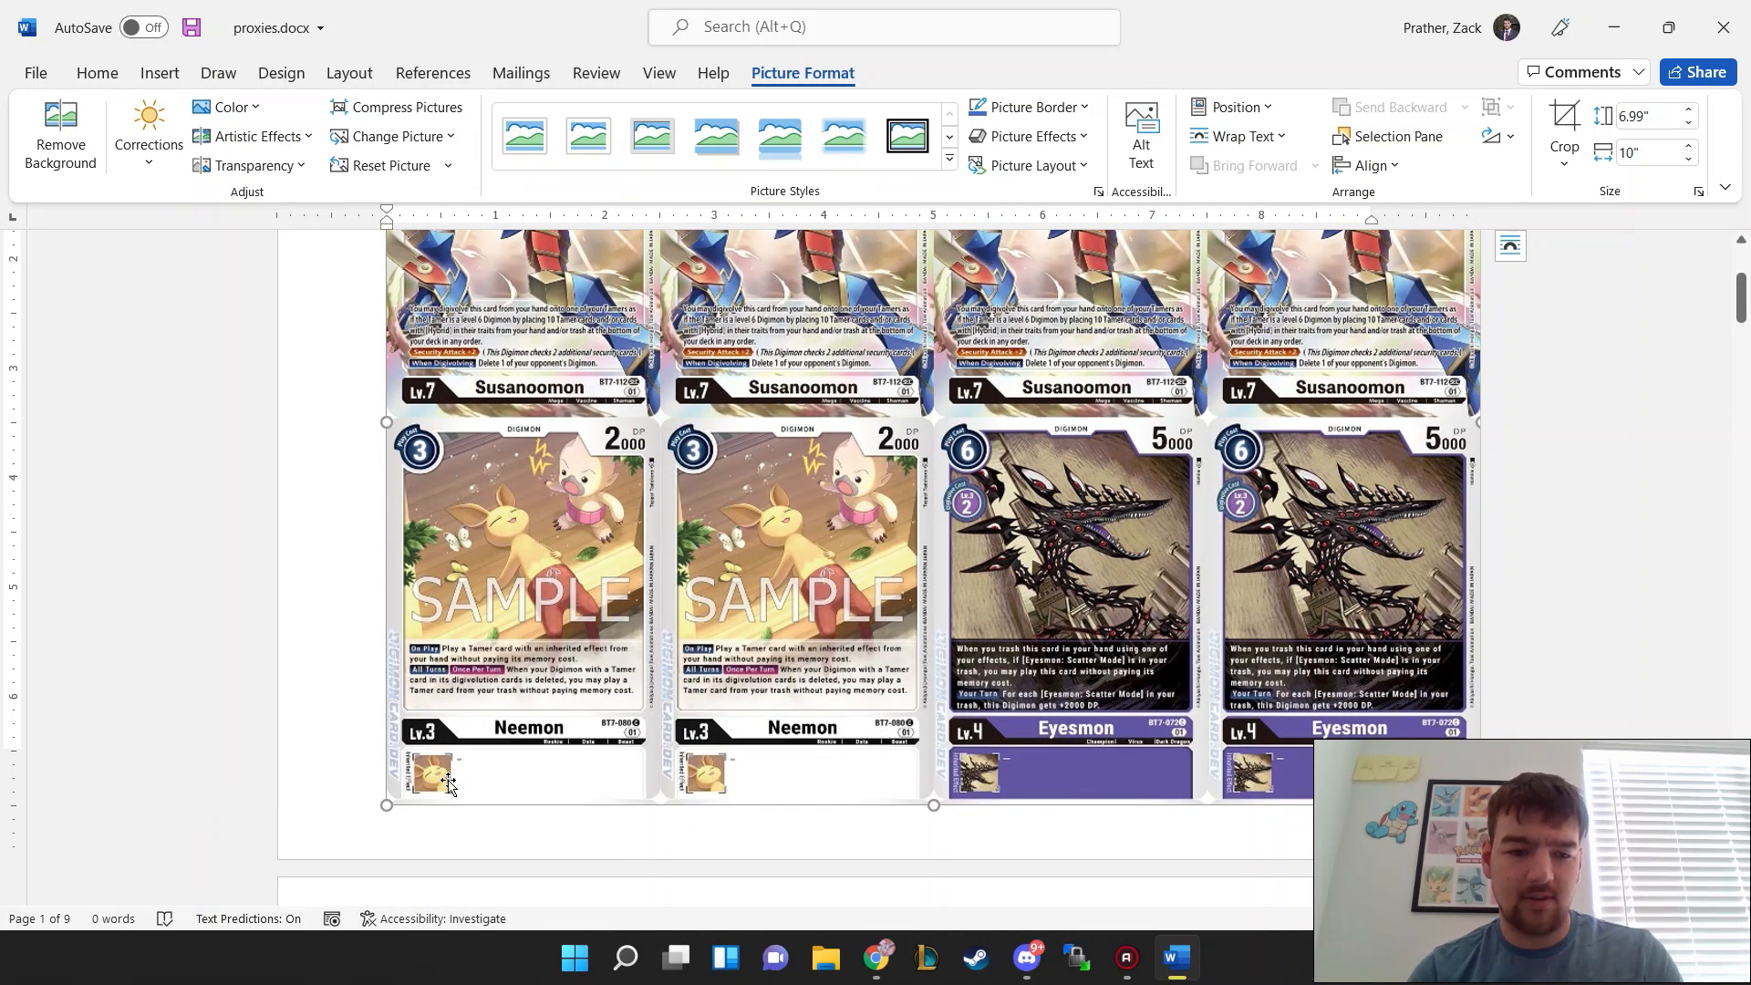
pyautogui.scroll(3, 337, 564)
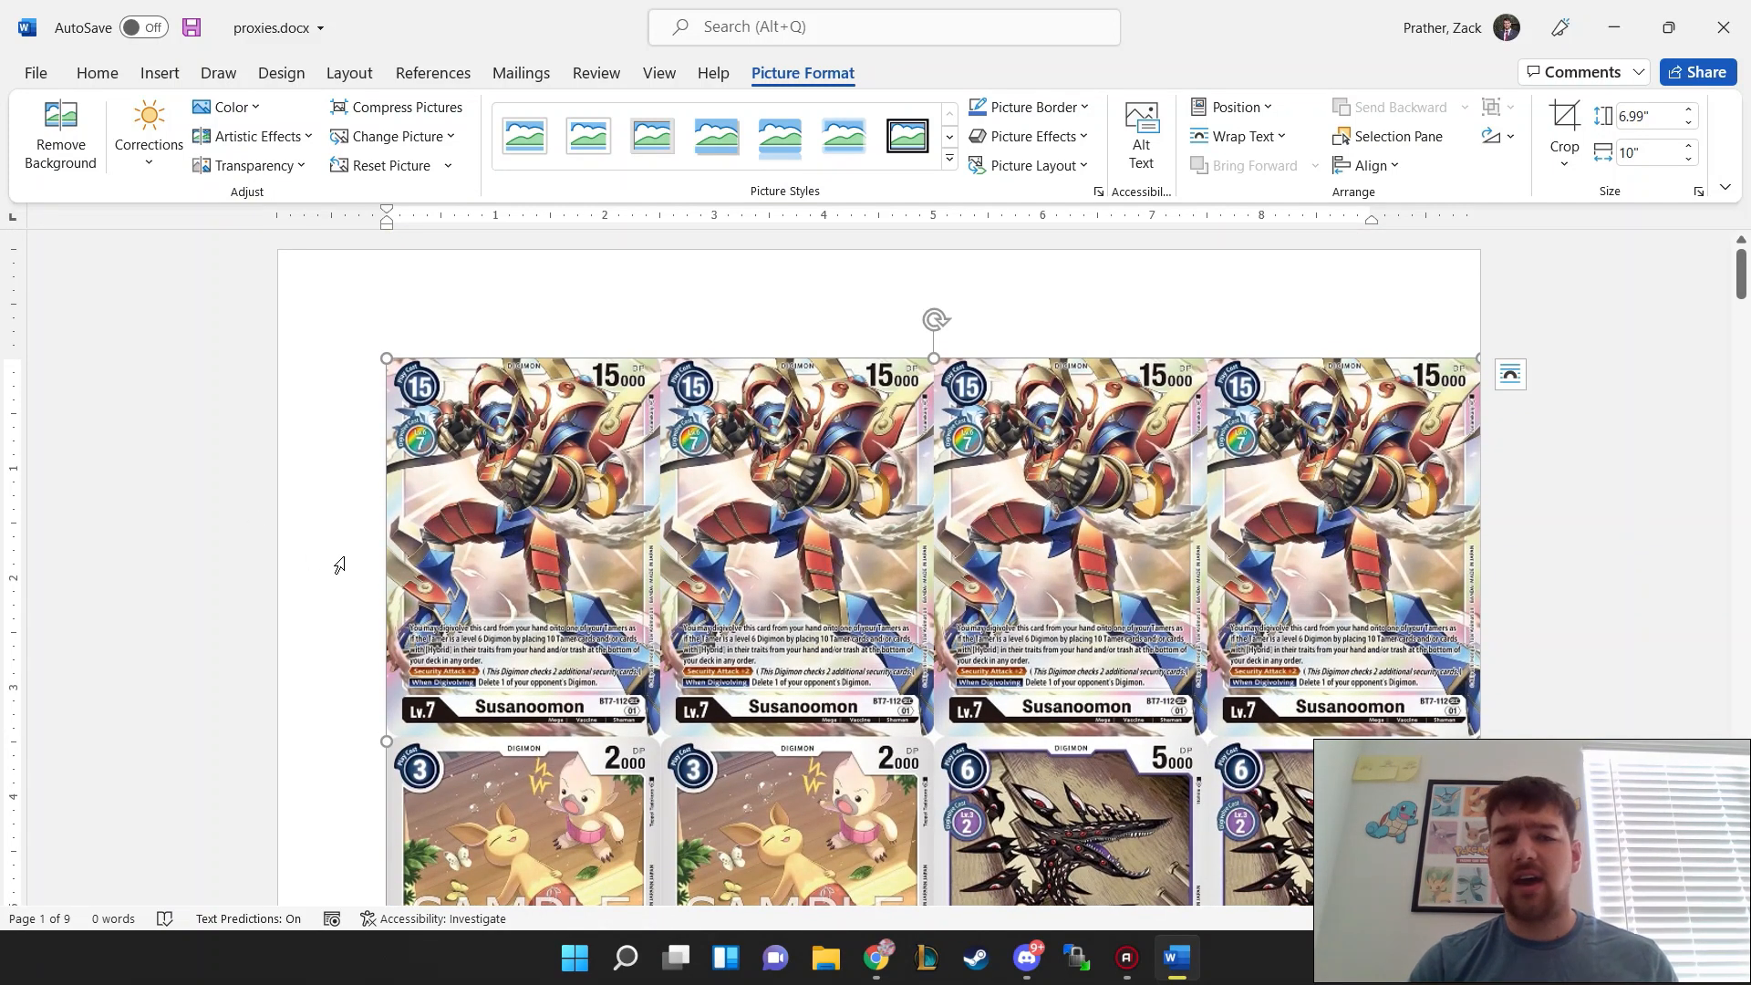
pyautogui.scroll(-6, 339, 565)
pyautogui.scroll(4, 339, 566)
pyautogui.scroll(-7, 339, 566)
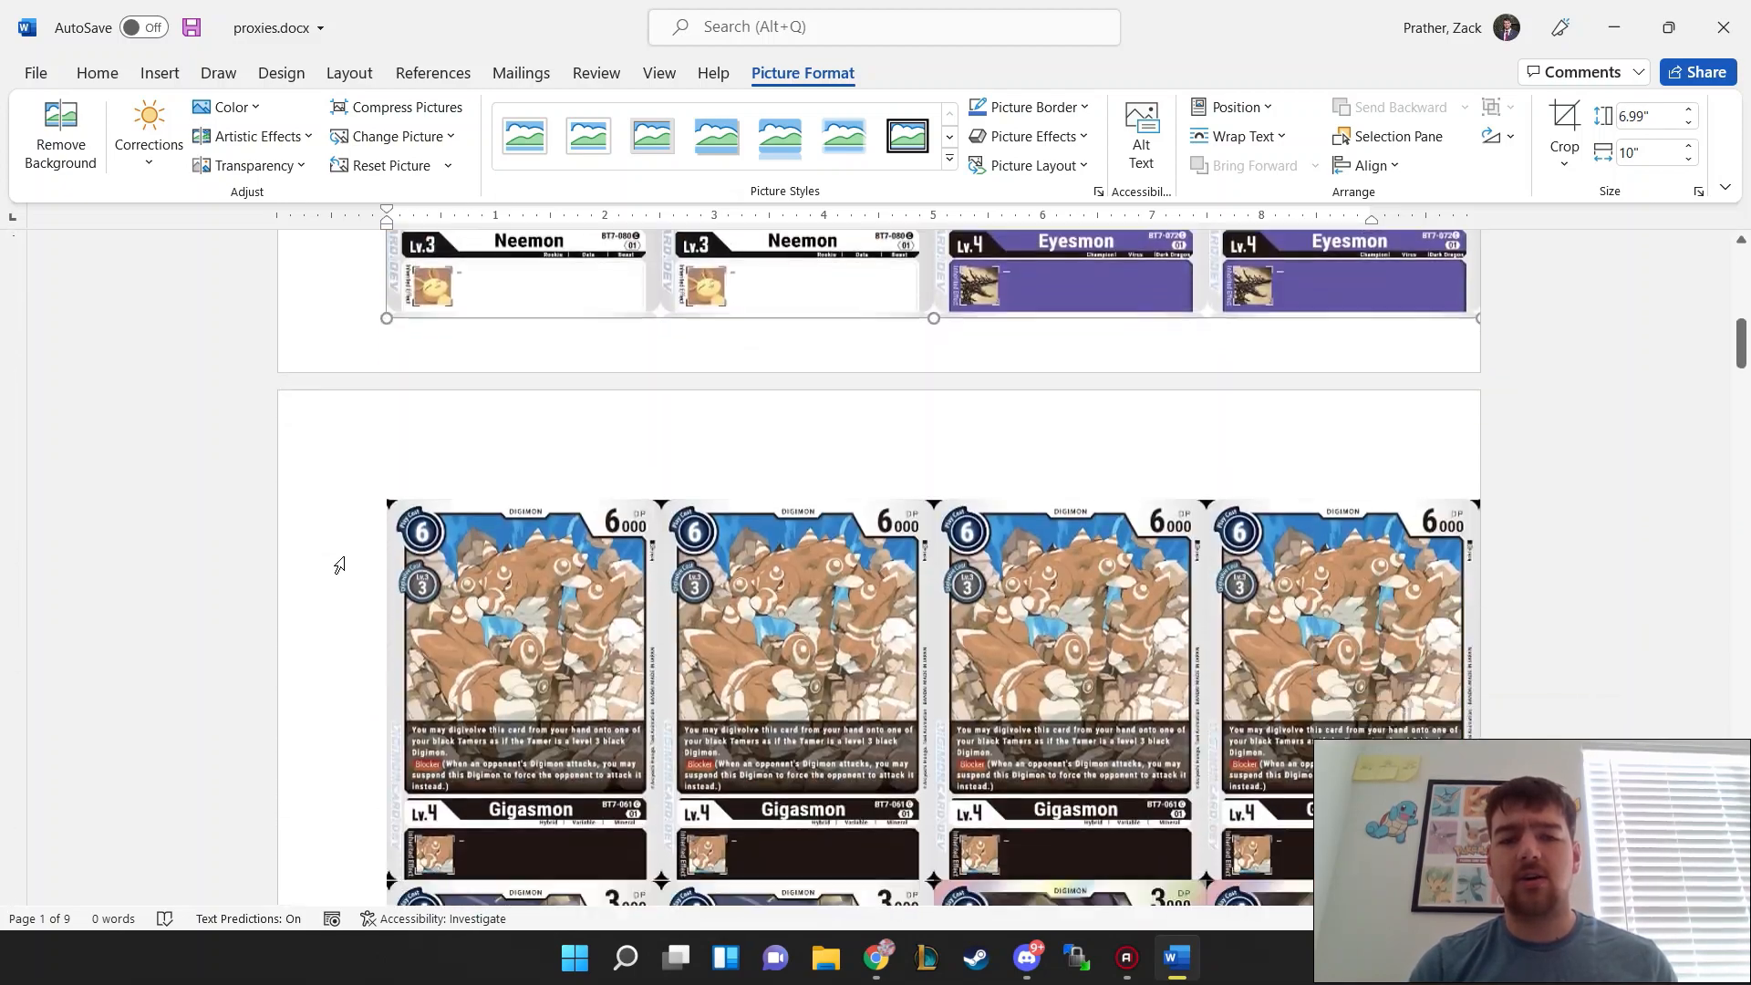
pyautogui.rightClick(660, 524)
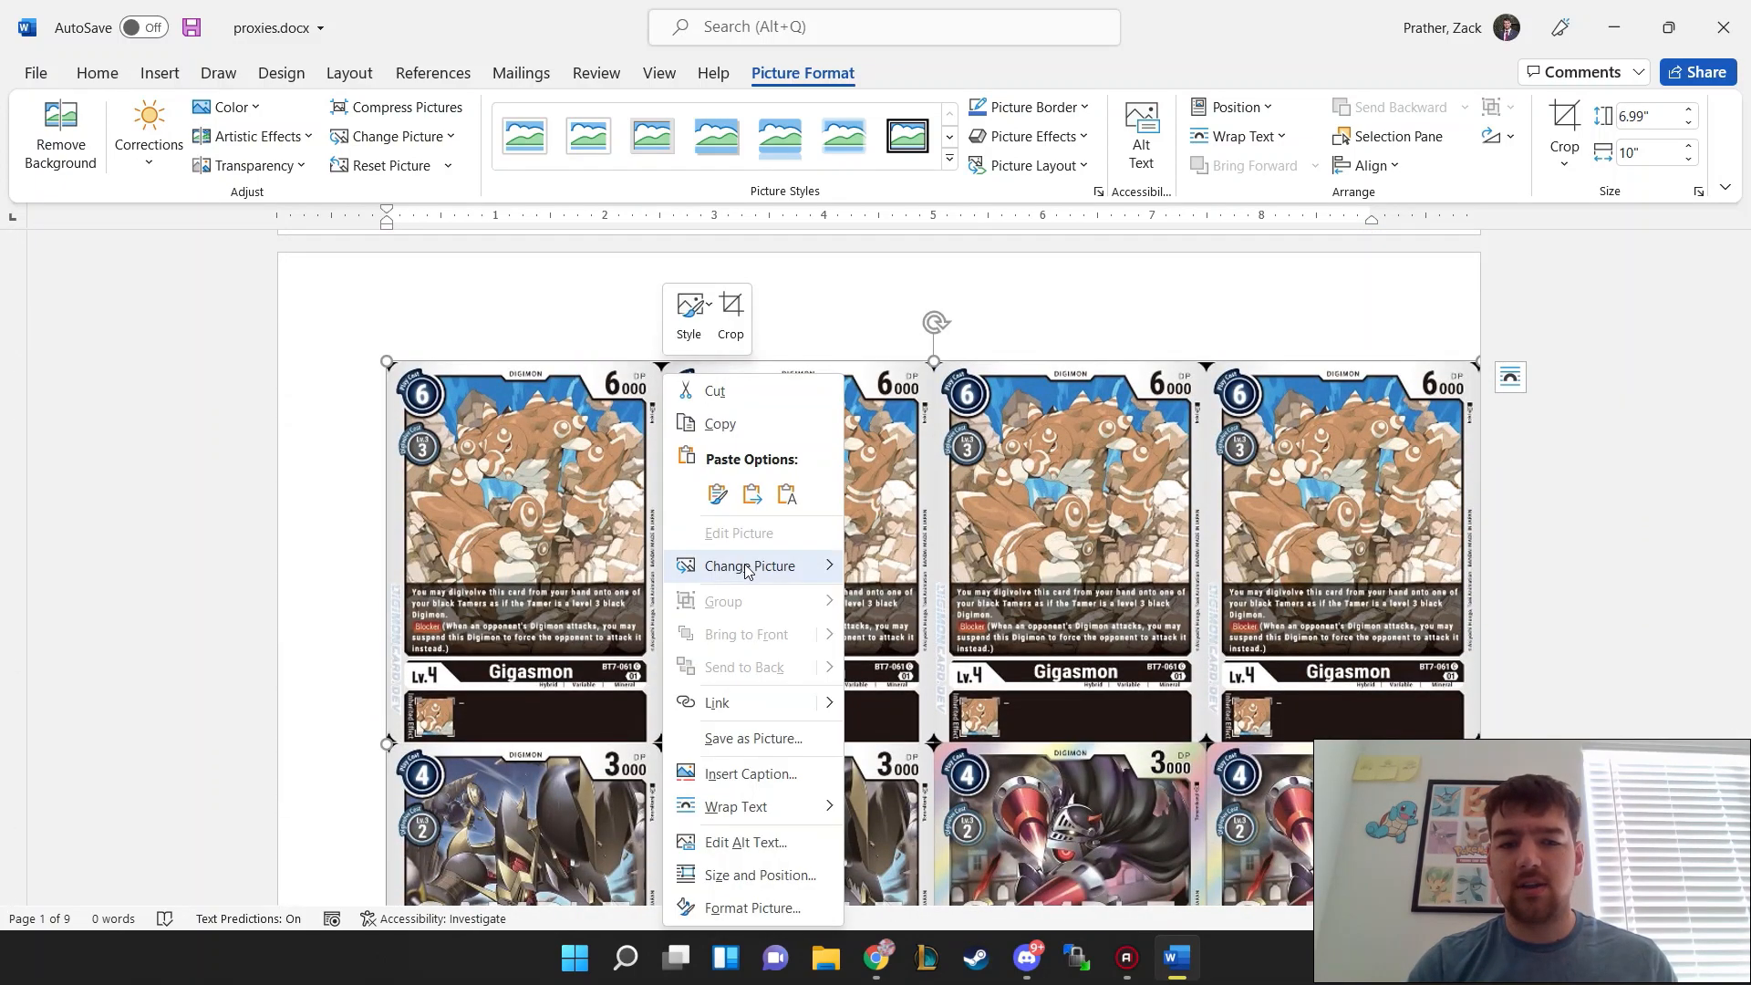
pyautogui.moveTo(764, 566)
pyautogui.click(944, 570)
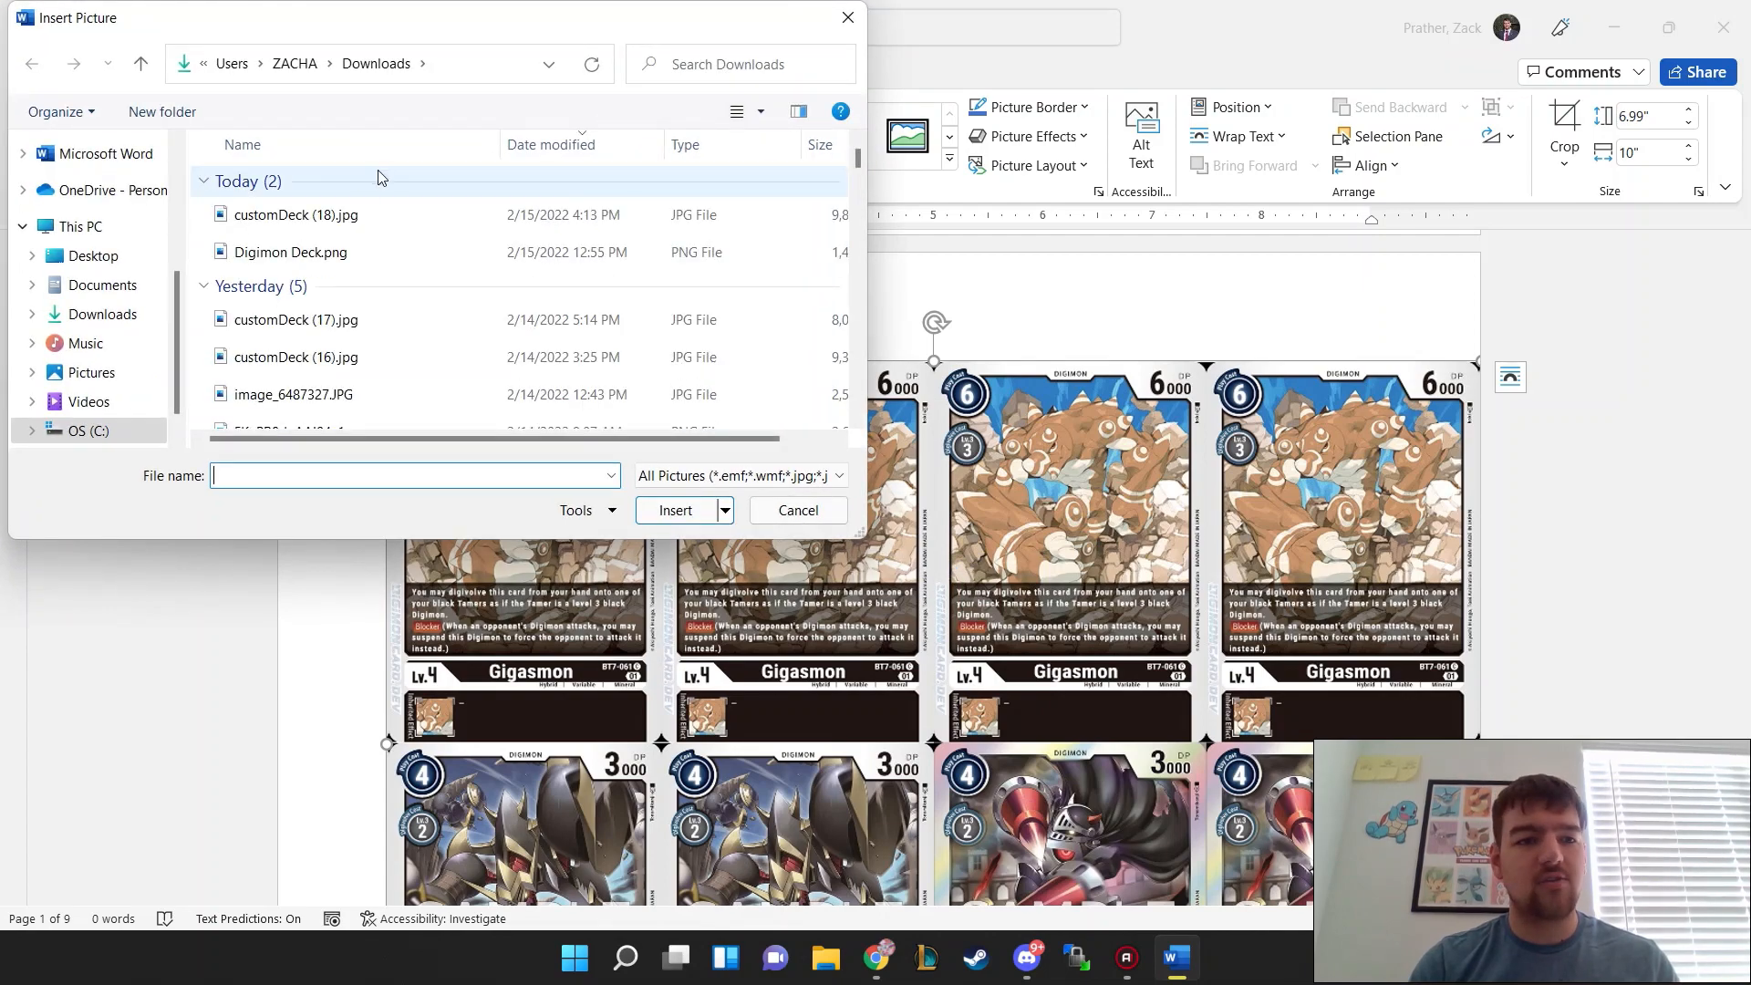
pyautogui.click(310, 211)
pyautogui.click(655, 502)
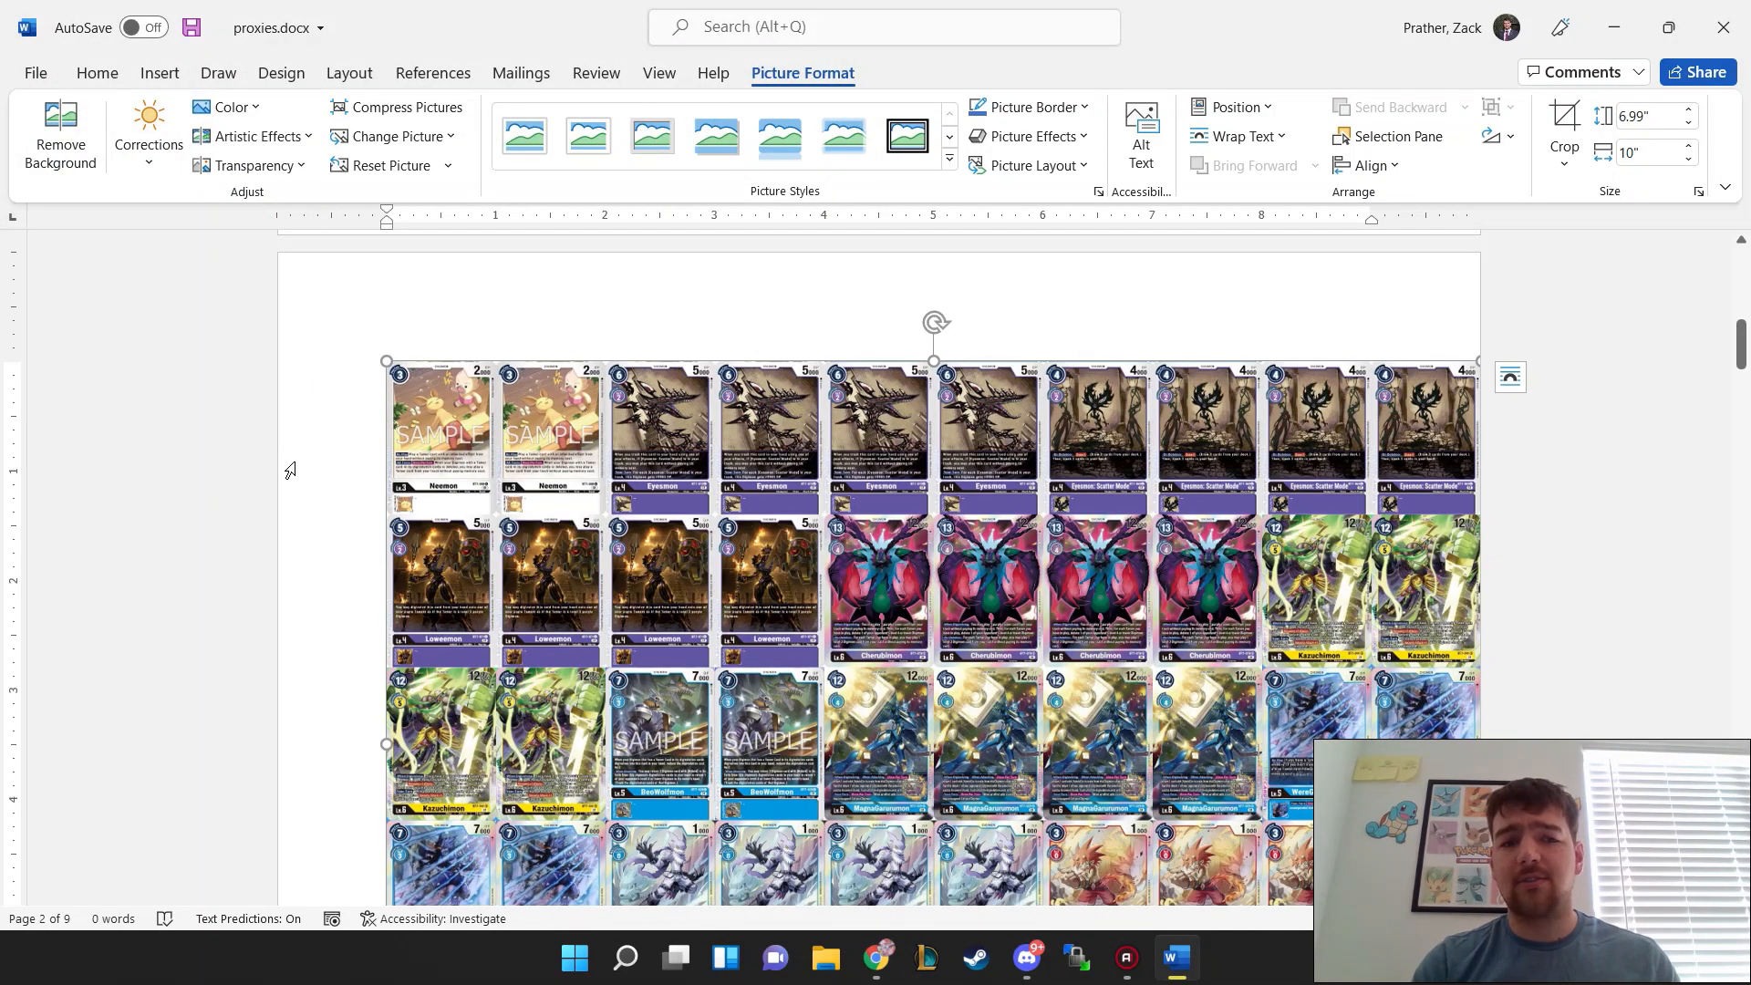
# Step: Reposition the second page's card sheet within its crop frame to start at its top row, and crop it to columns five through eight
pyautogui.rightClick(556, 524)
pyautogui.click(641, 336)
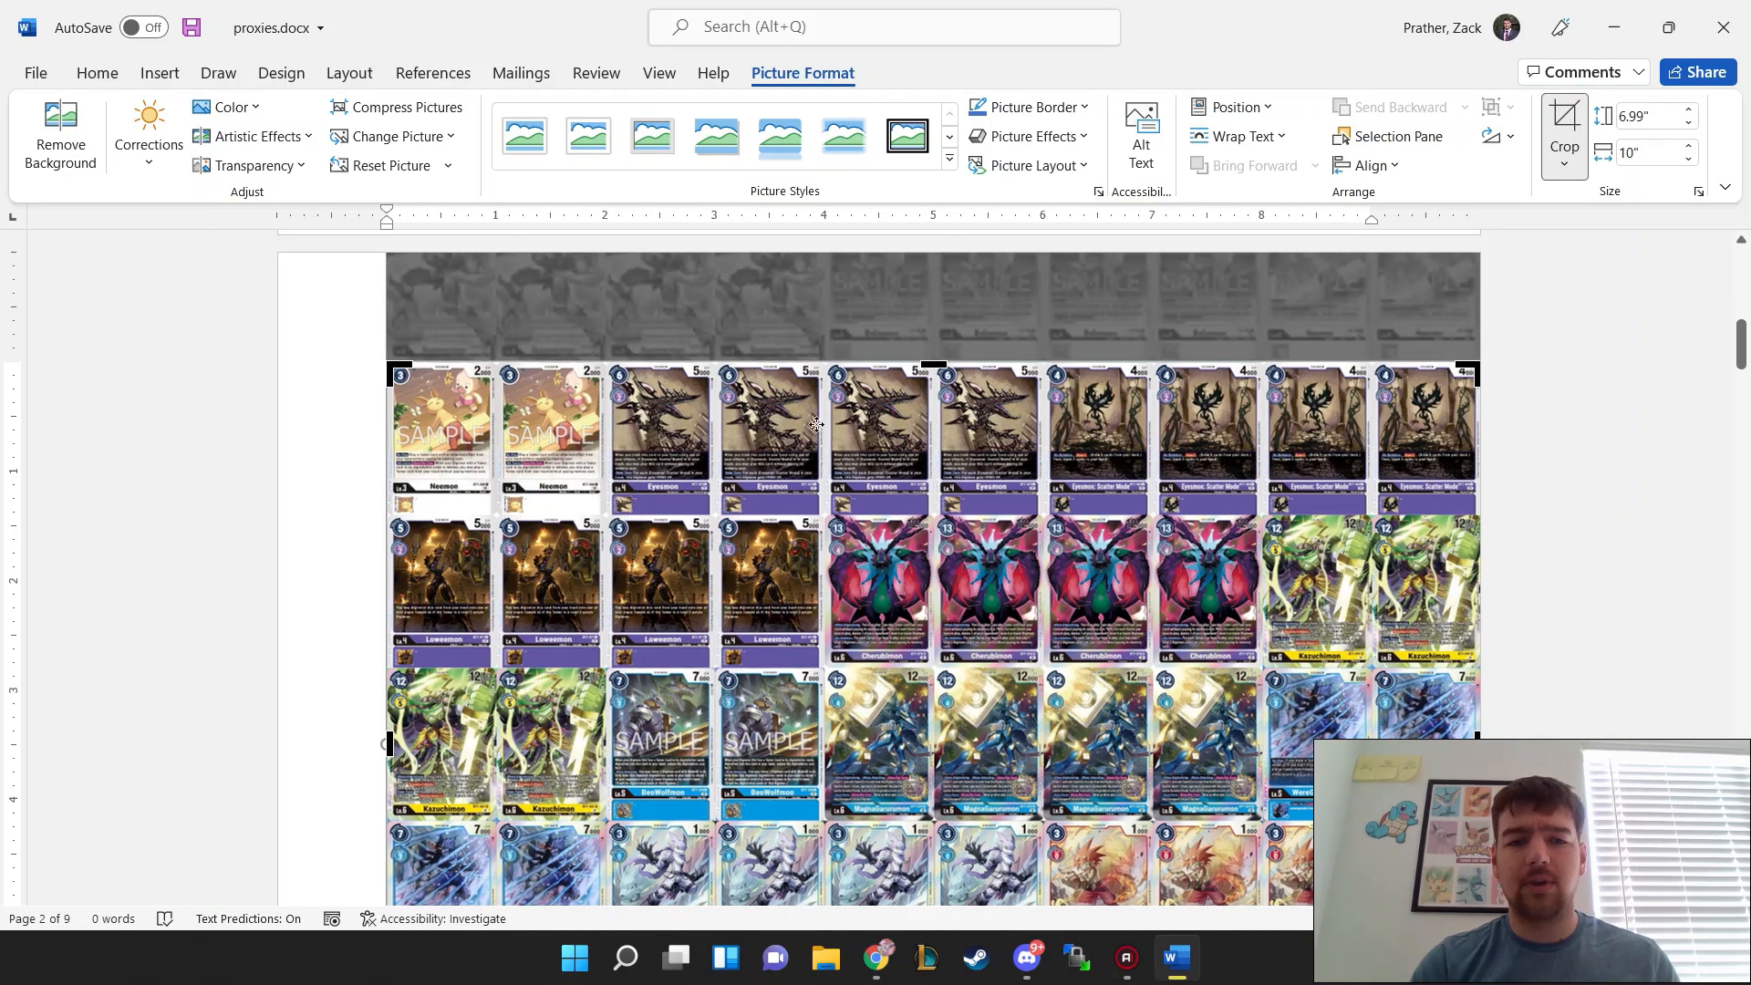
pyautogui.moveTo(900, 499); pyautogui.dragTo(884, 642)
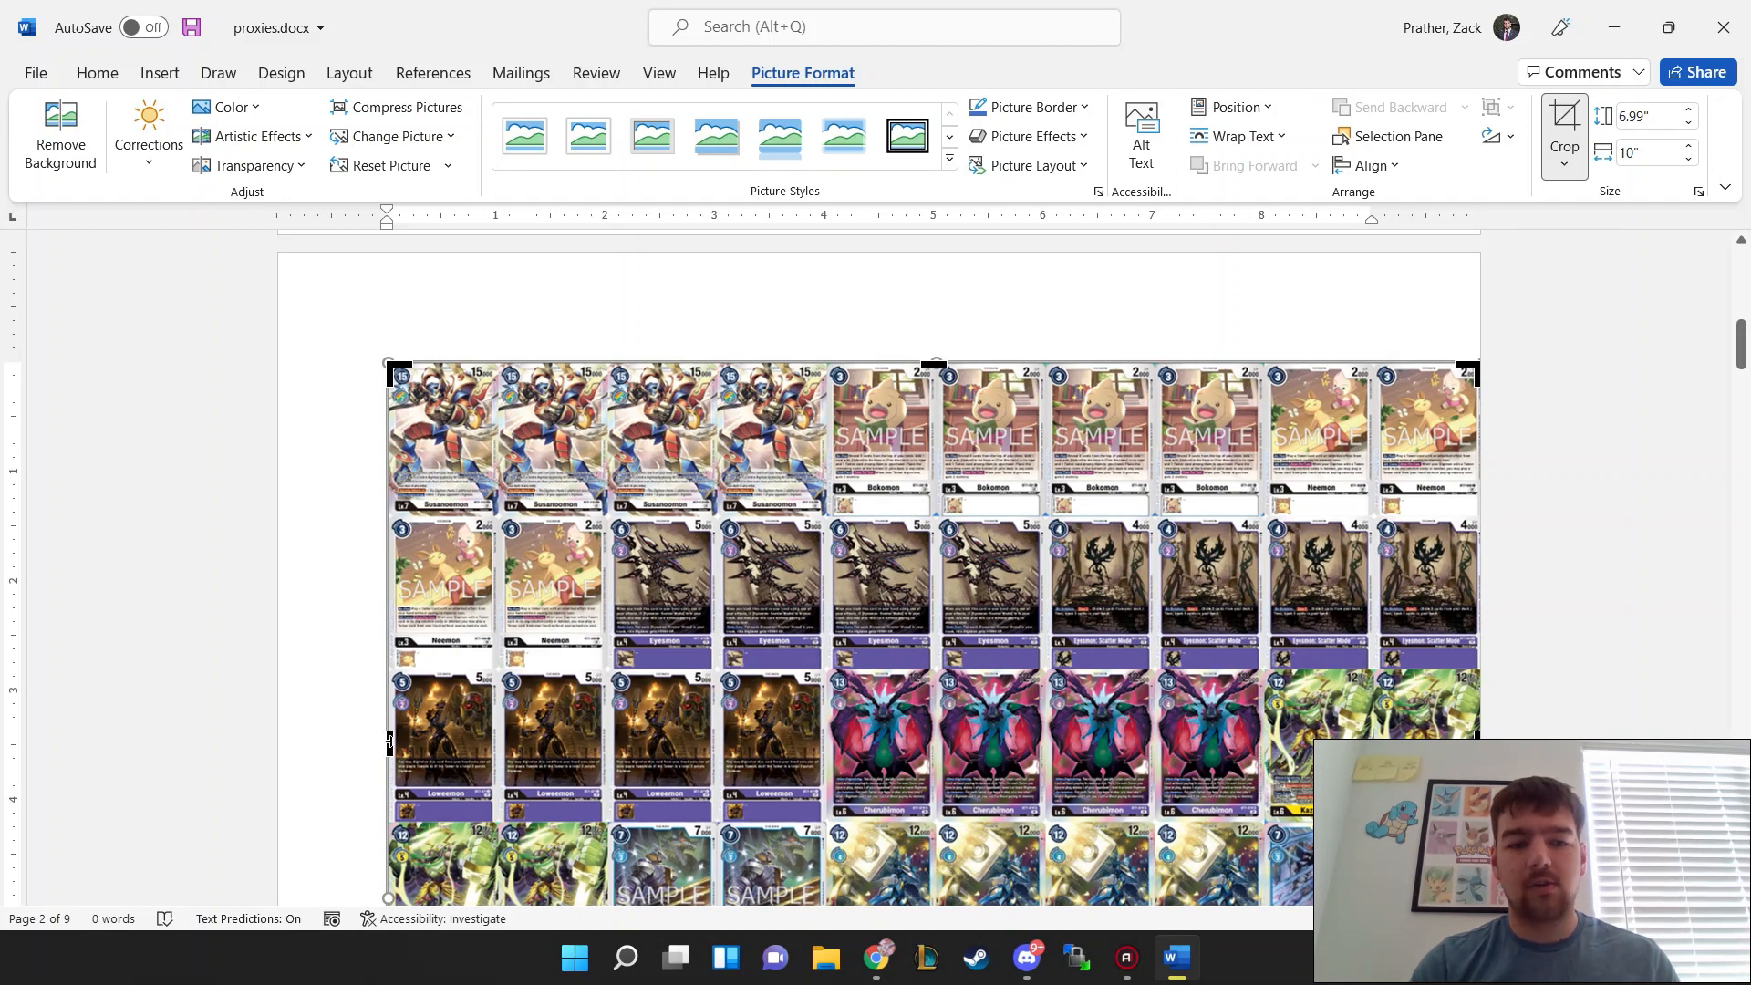
pyautogui.moveTo(389, 743); pyautogui.dragTo(825, 738)
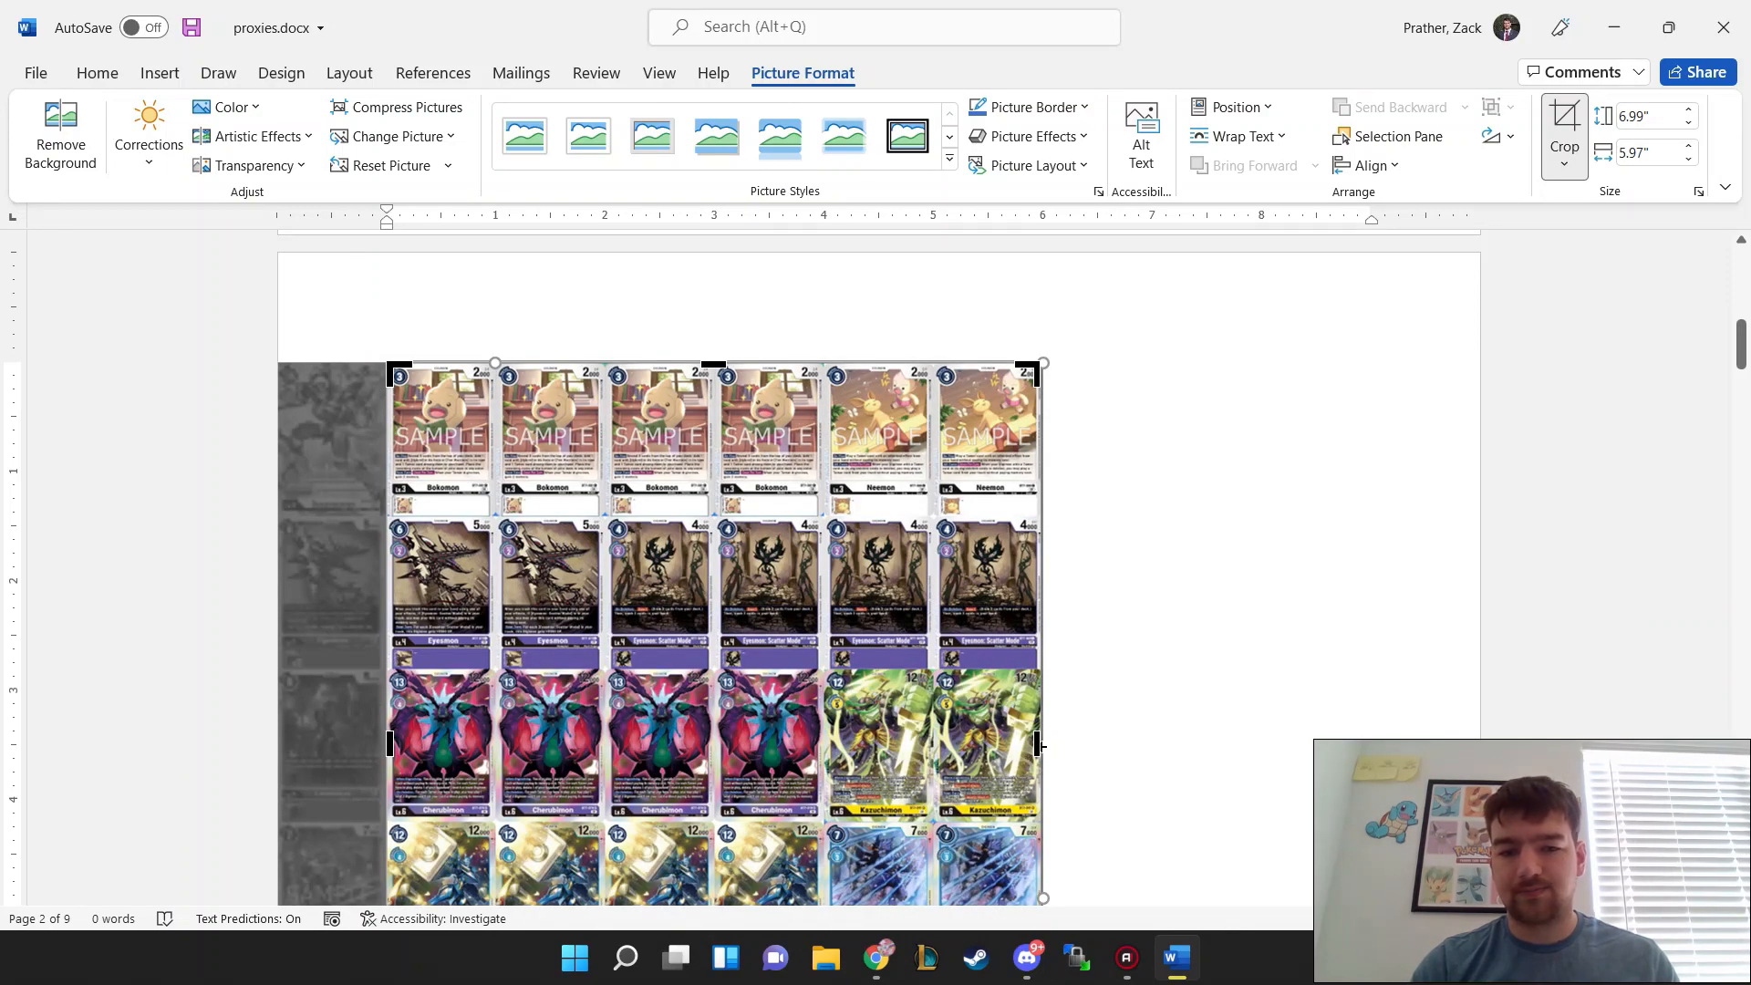
pyautogui.moveTo(1041, 745); pyautogui.dragTo(825, 724)
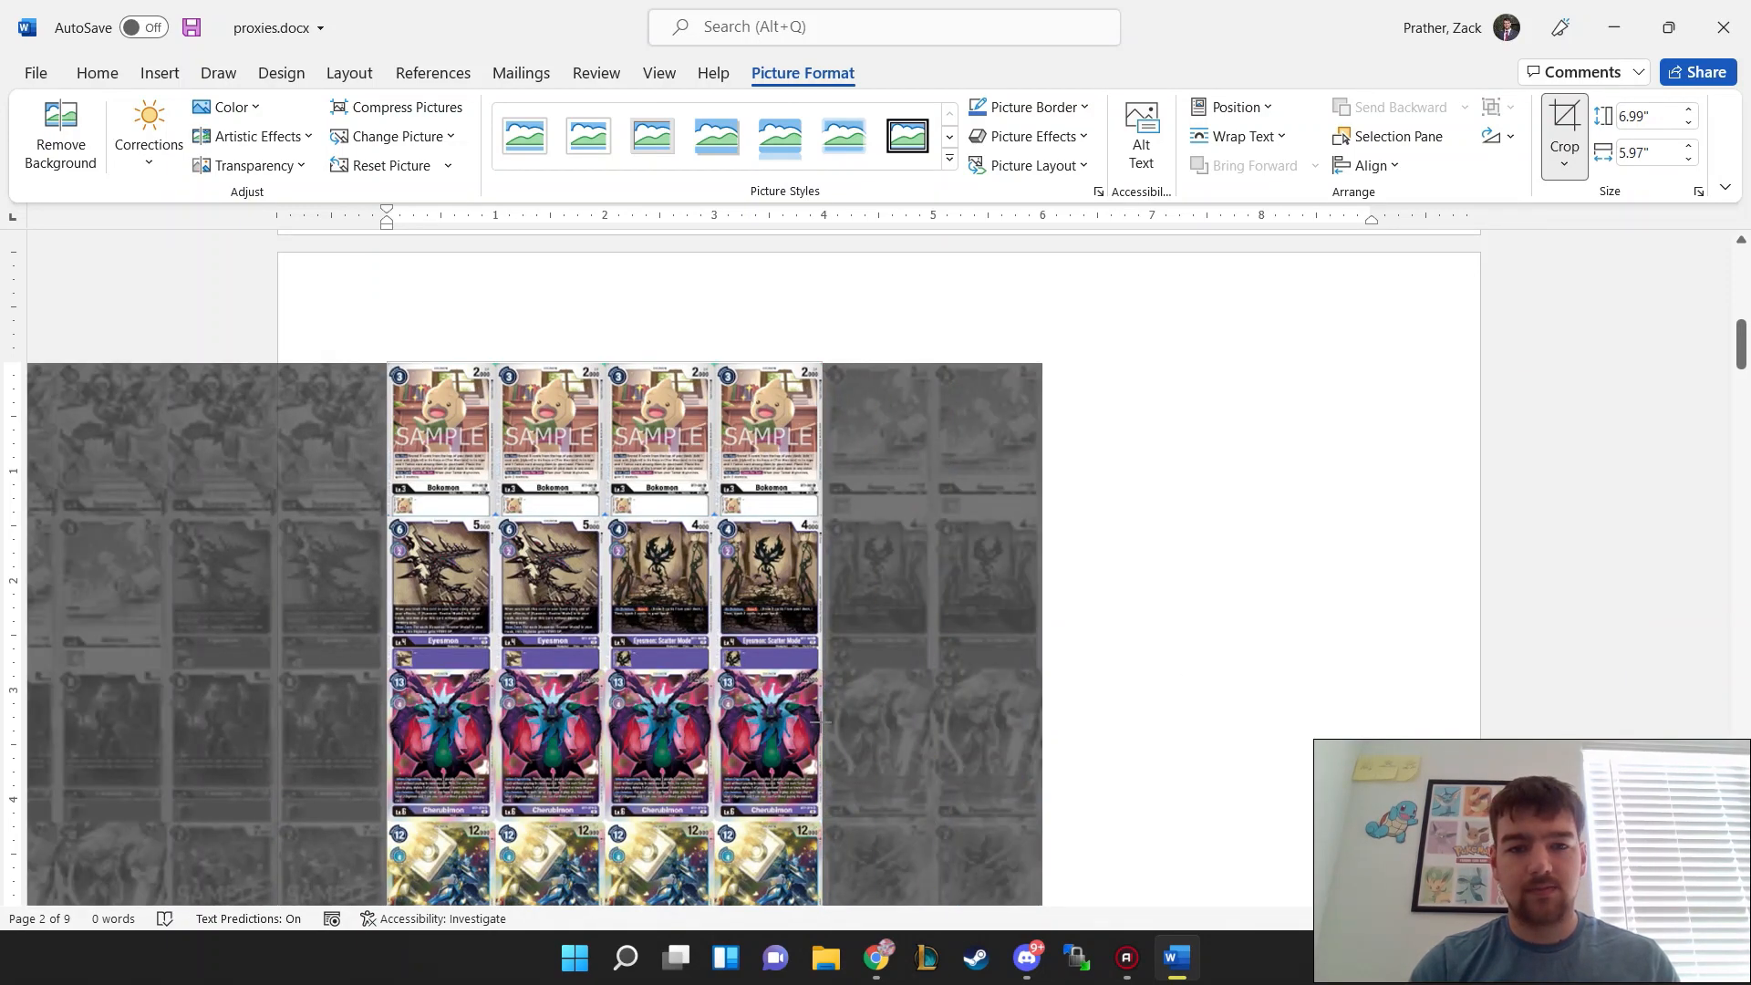
pyautogui.moveTo(824, 722); pyautogui.dragTo(823, 723)
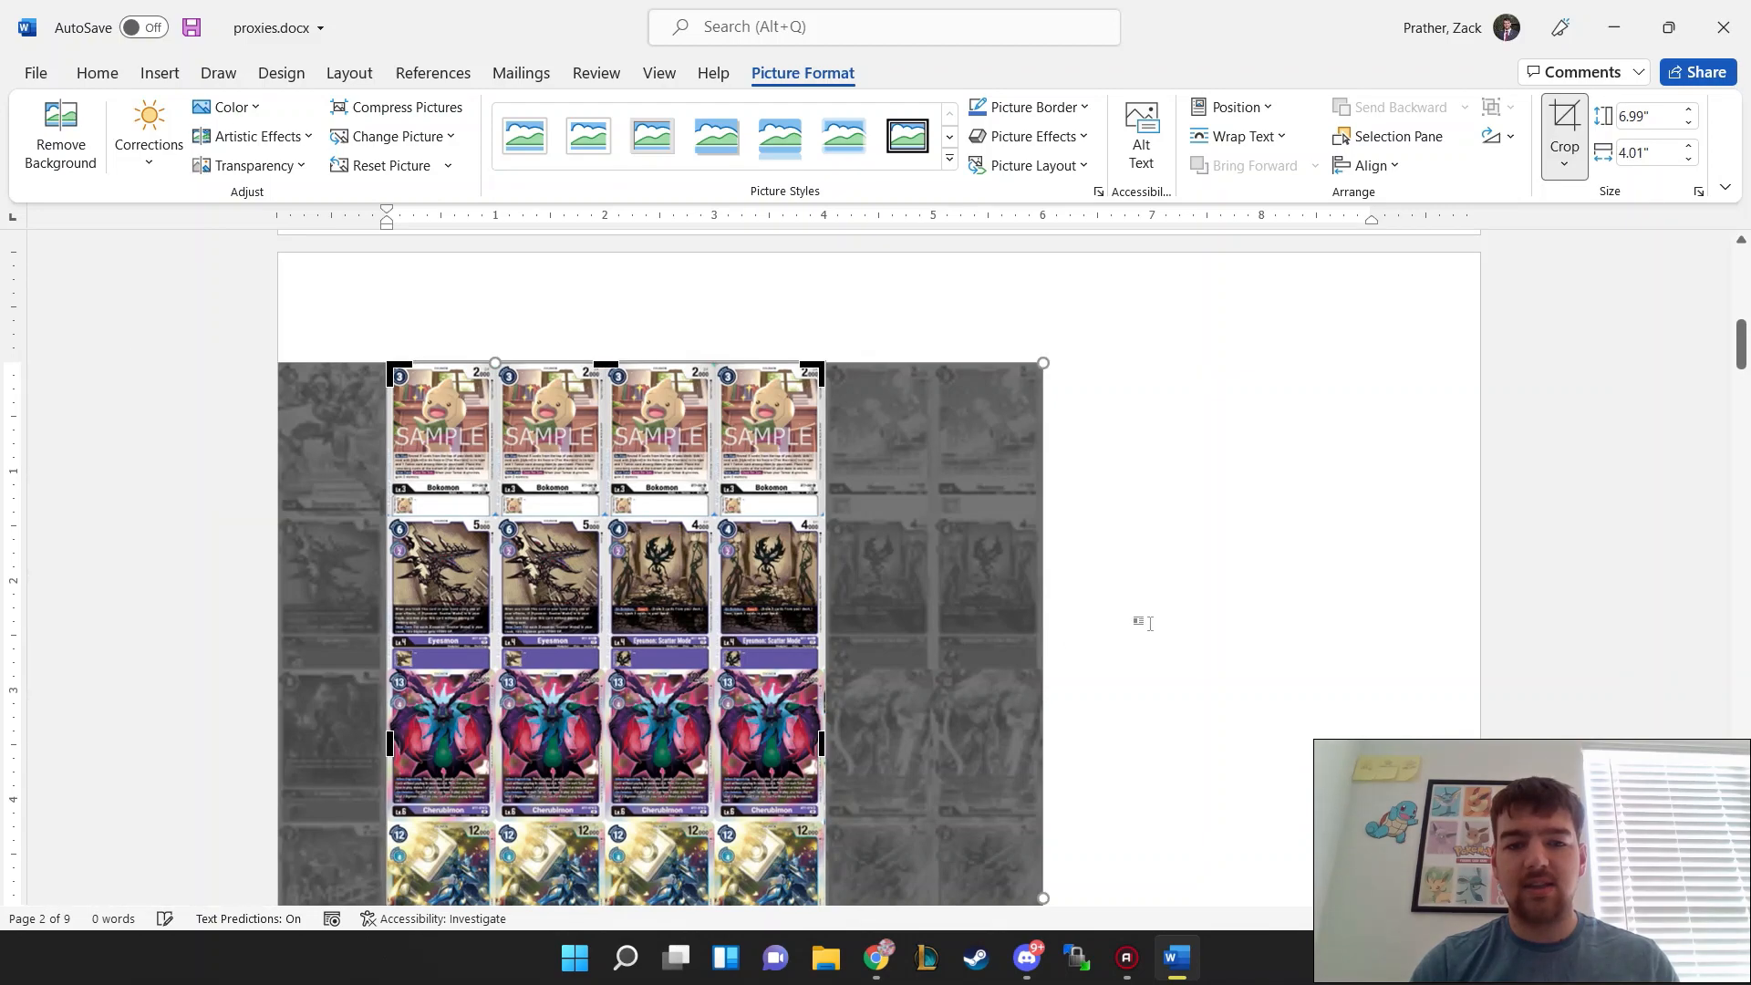
# Step: Crop the second page's card sheet vertically to its first two rows and apply the crop
pyautogui.scroll(-5, 1164, 624)
pyautogui.moveTo(600, 668); pyautogui.dragTo(601, 251)
pyautogui.scroll(4, 1270, 434)
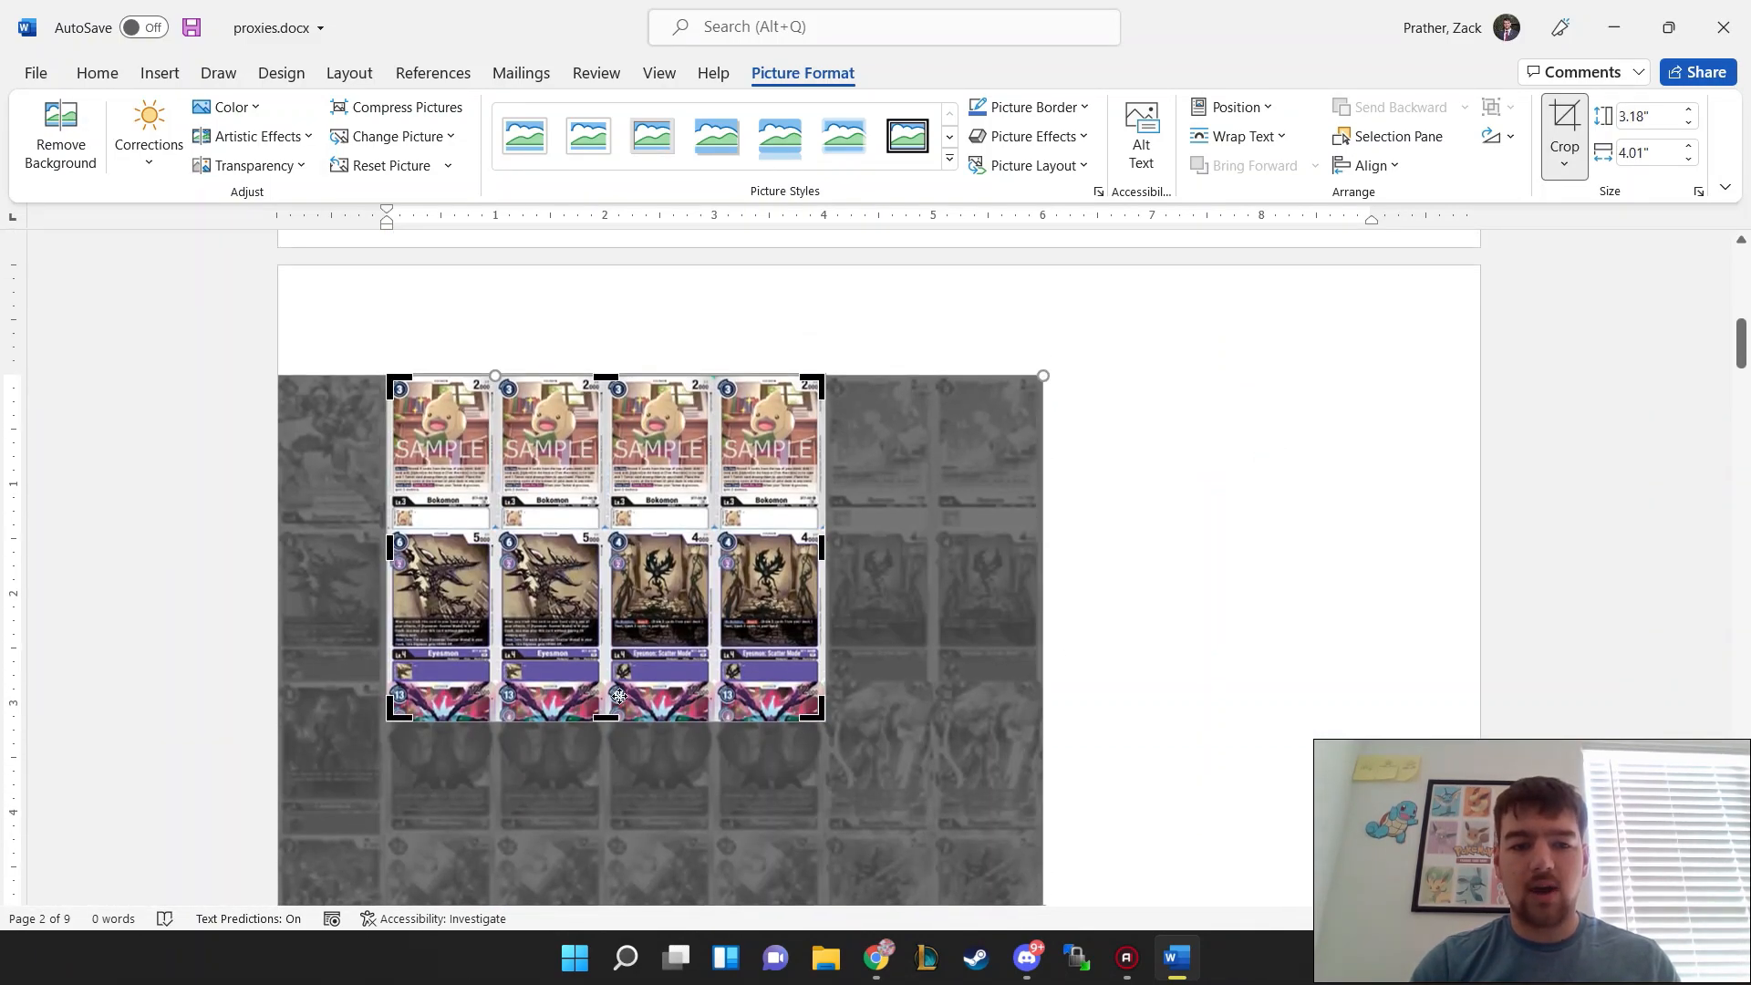
pyautogui.moveTo(608, 720); pyautogui.dragTo(601, 682)
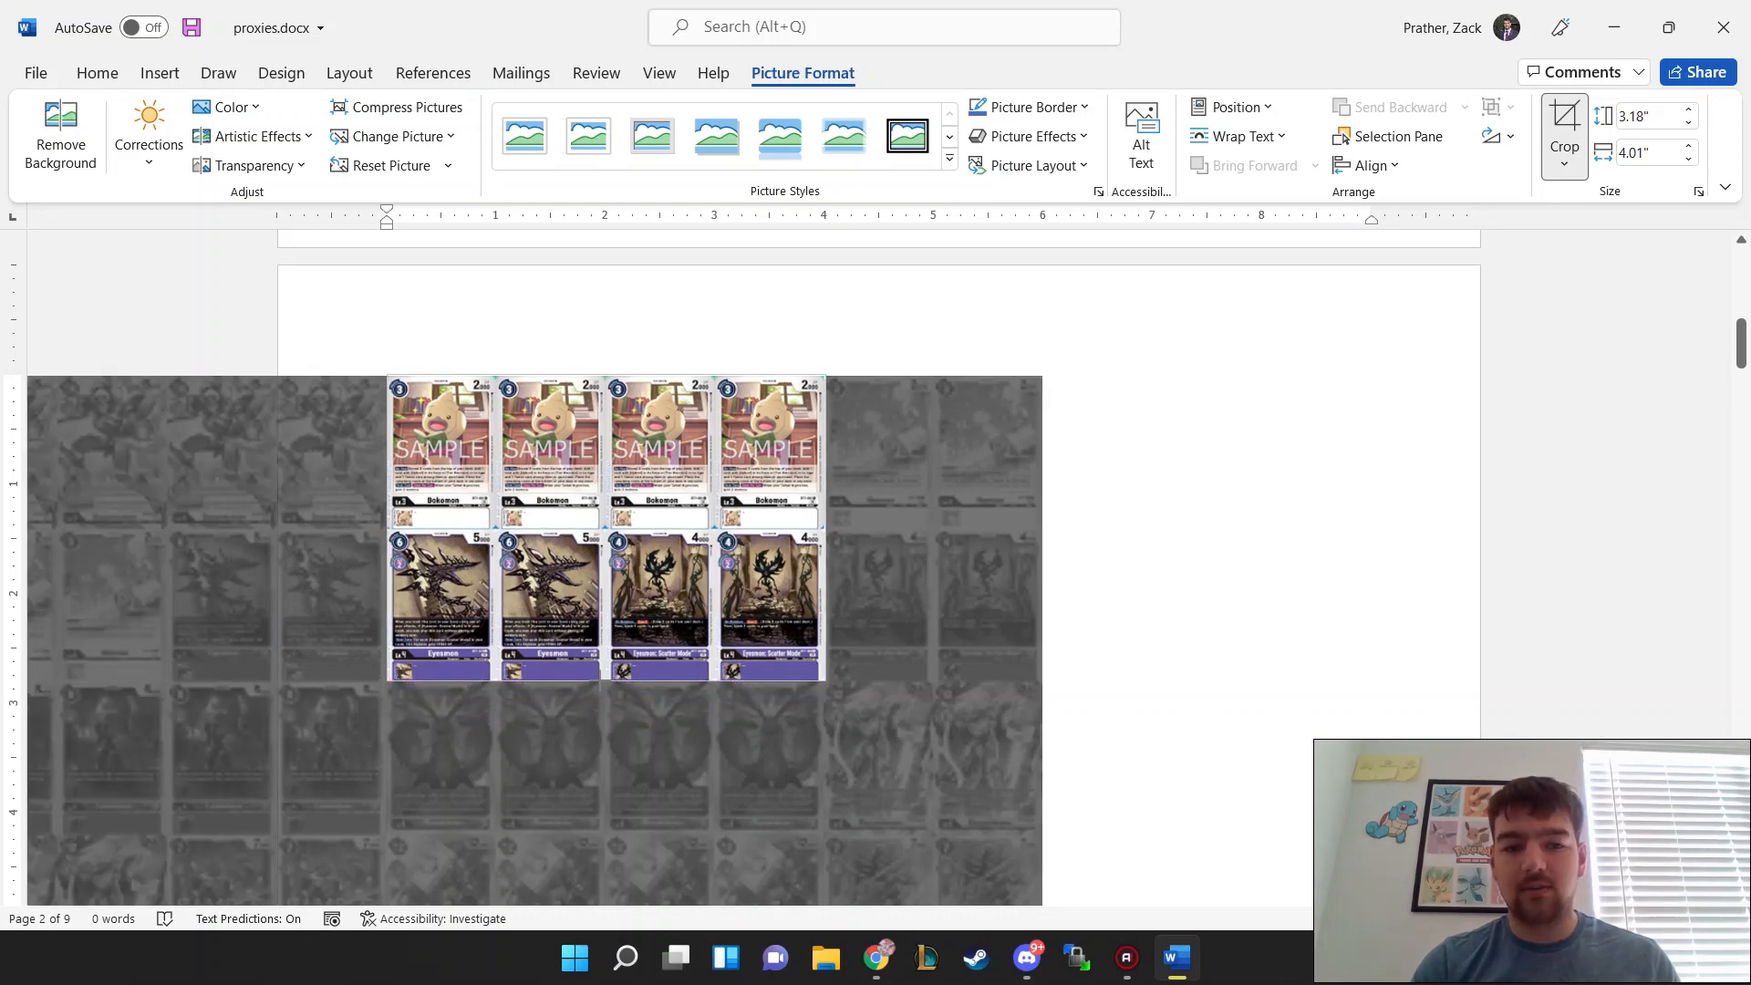
pyautogui.click(1169, 624)
# Step: Set the width of the cropped Bokomon and Eyesmon picture to 10 inches and check how it fits the page
pyautogui.click(525, 494)
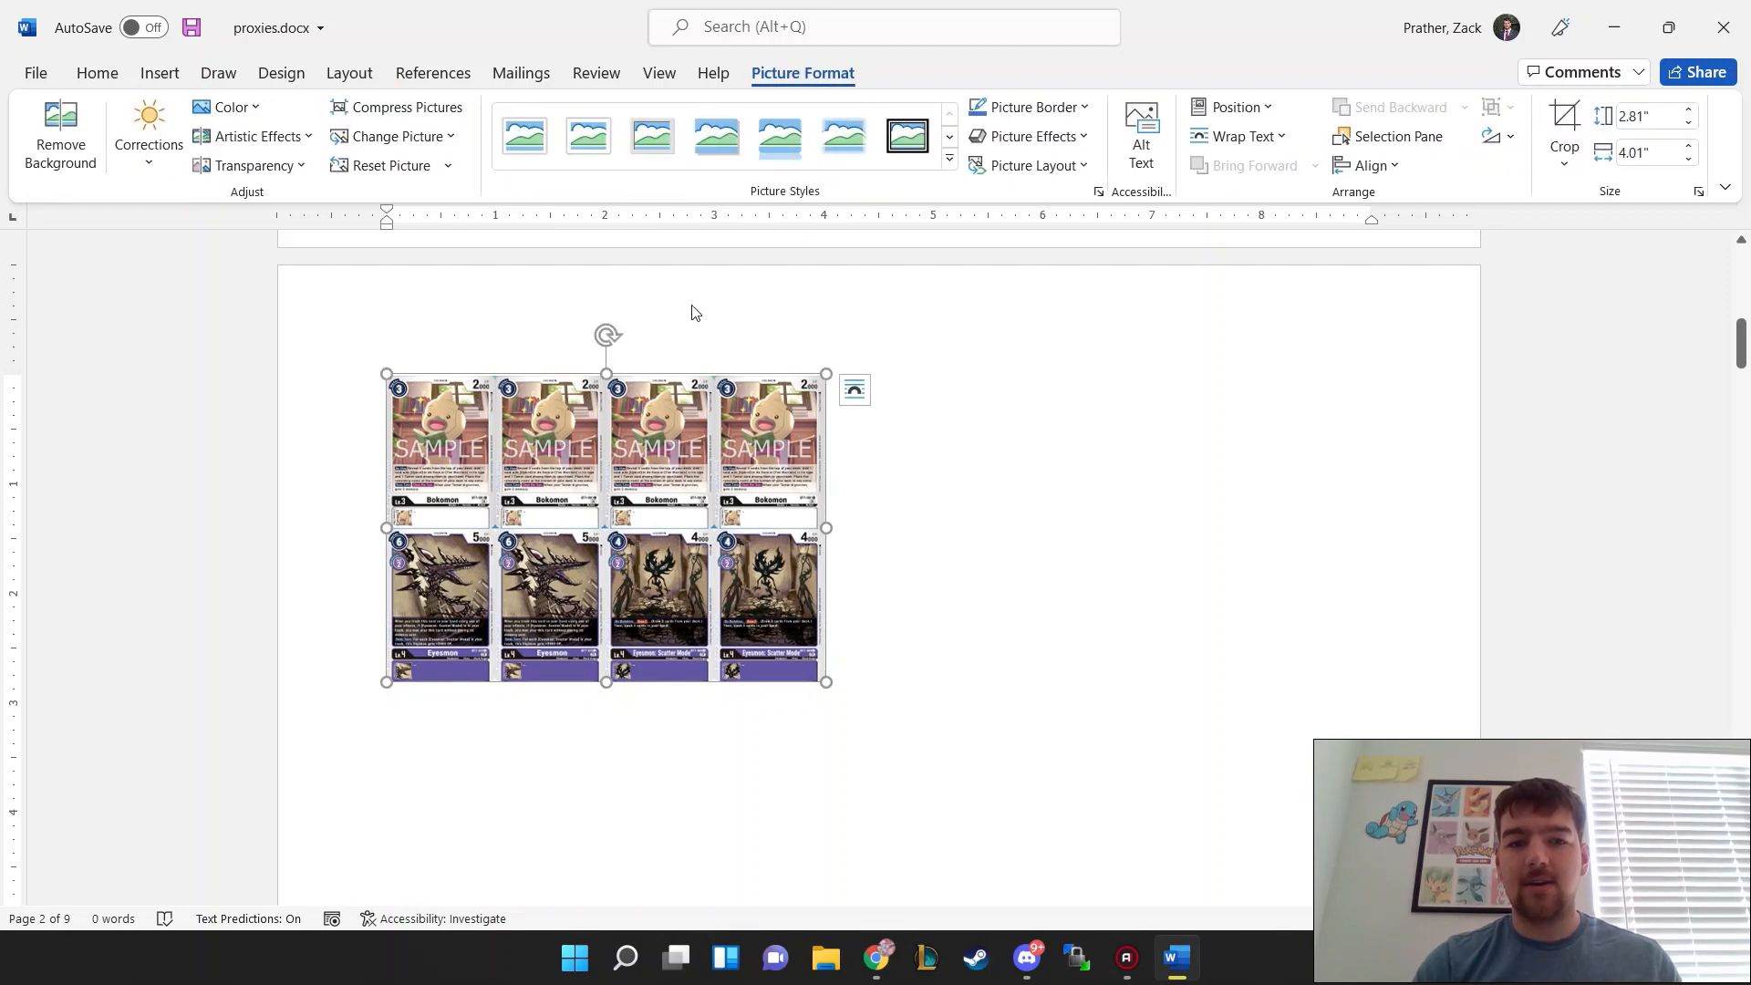
pyautogui.click(1673, 161)
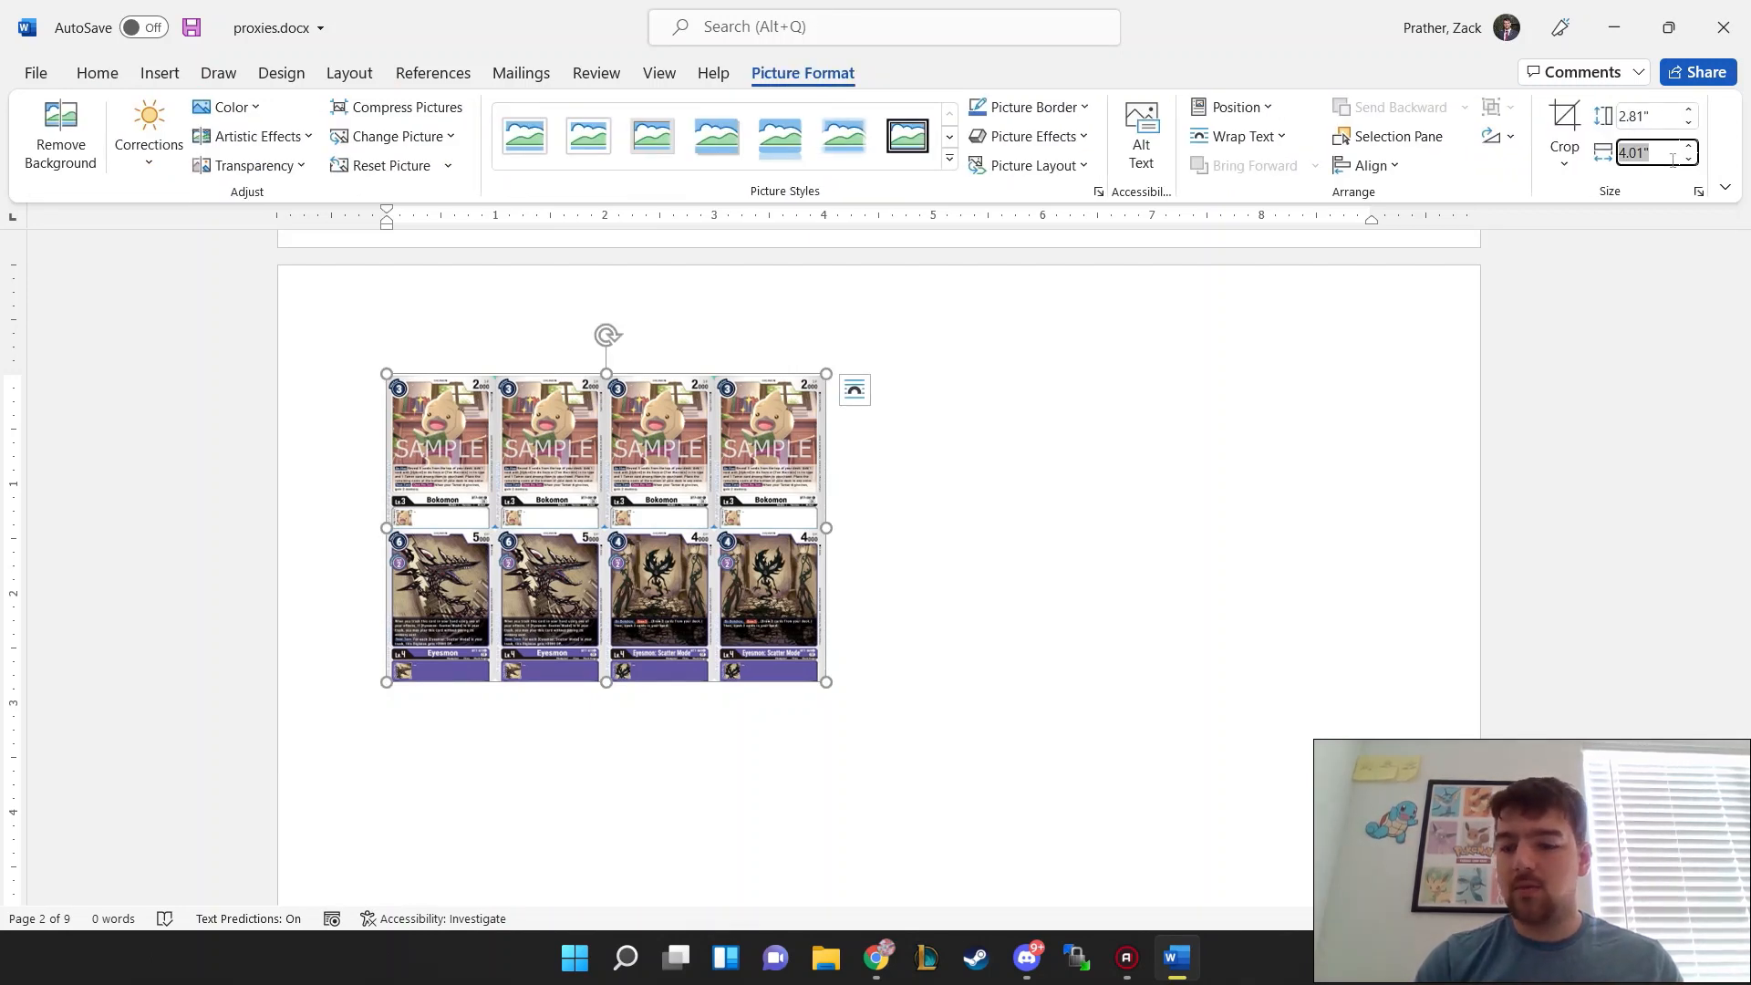
pyautogui.write('10')
pyautogui.press('Return')
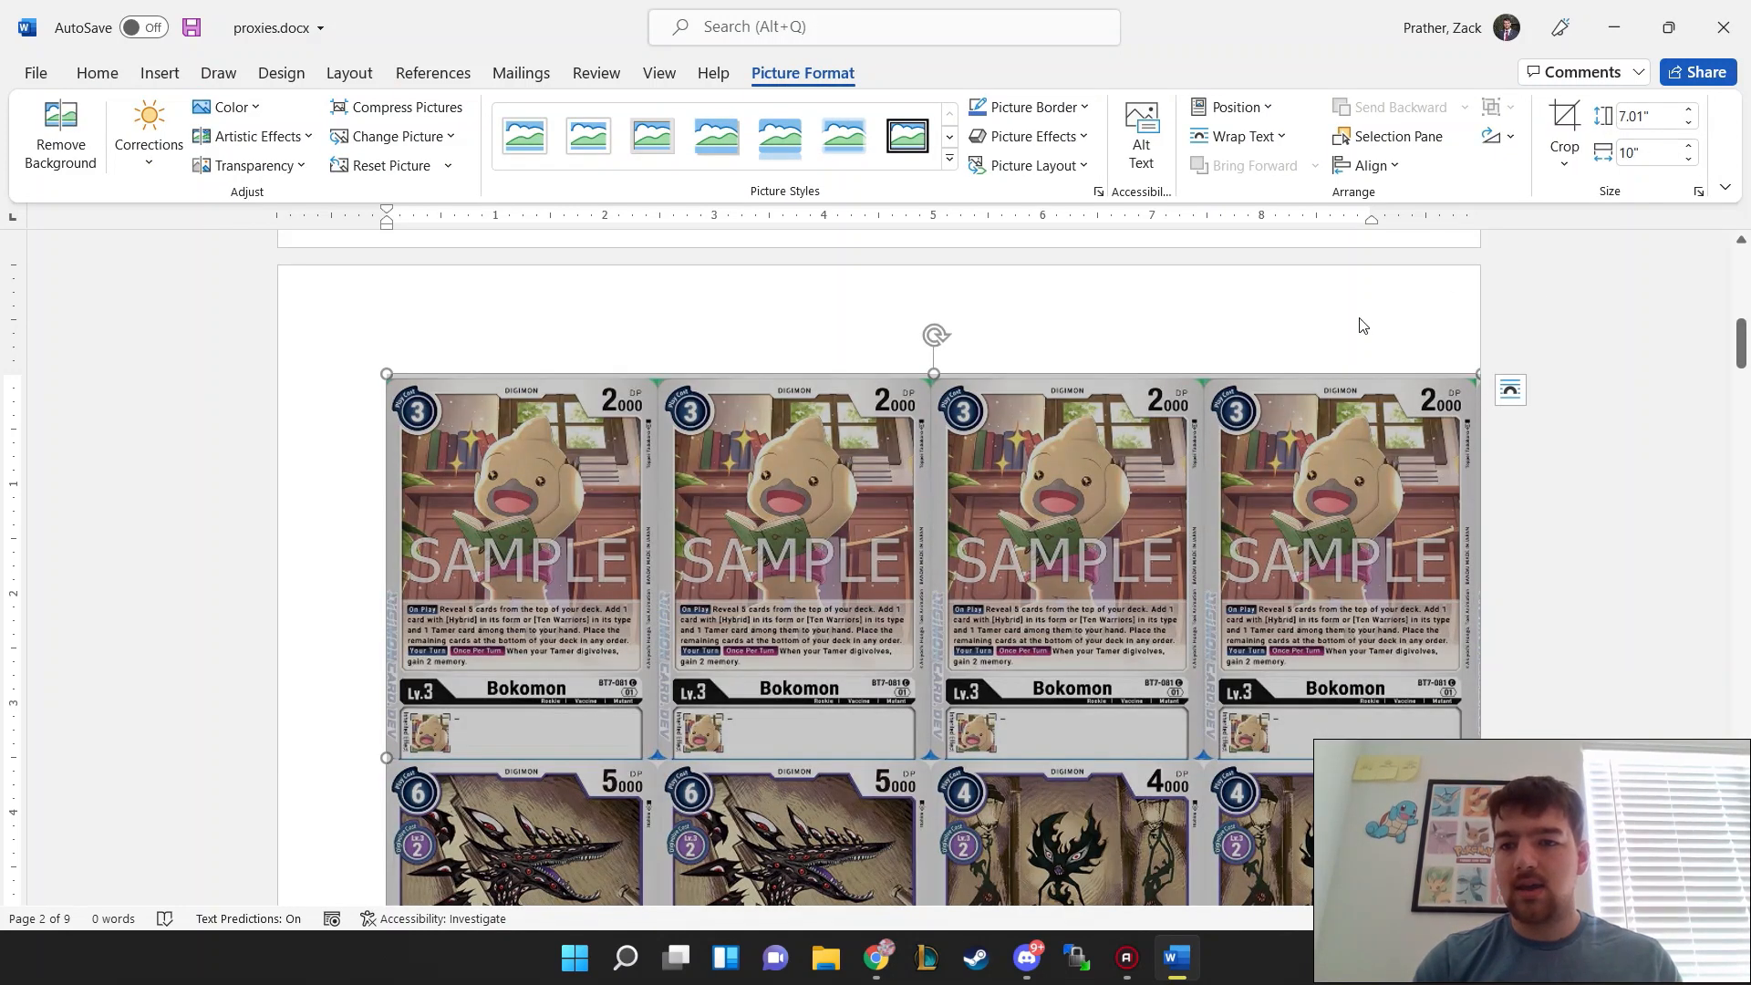
pyautogui.click(333, 392)
pyautogui.scroll(-1, 737, 576)
pyautogui.scroll(-4, 736, 576)
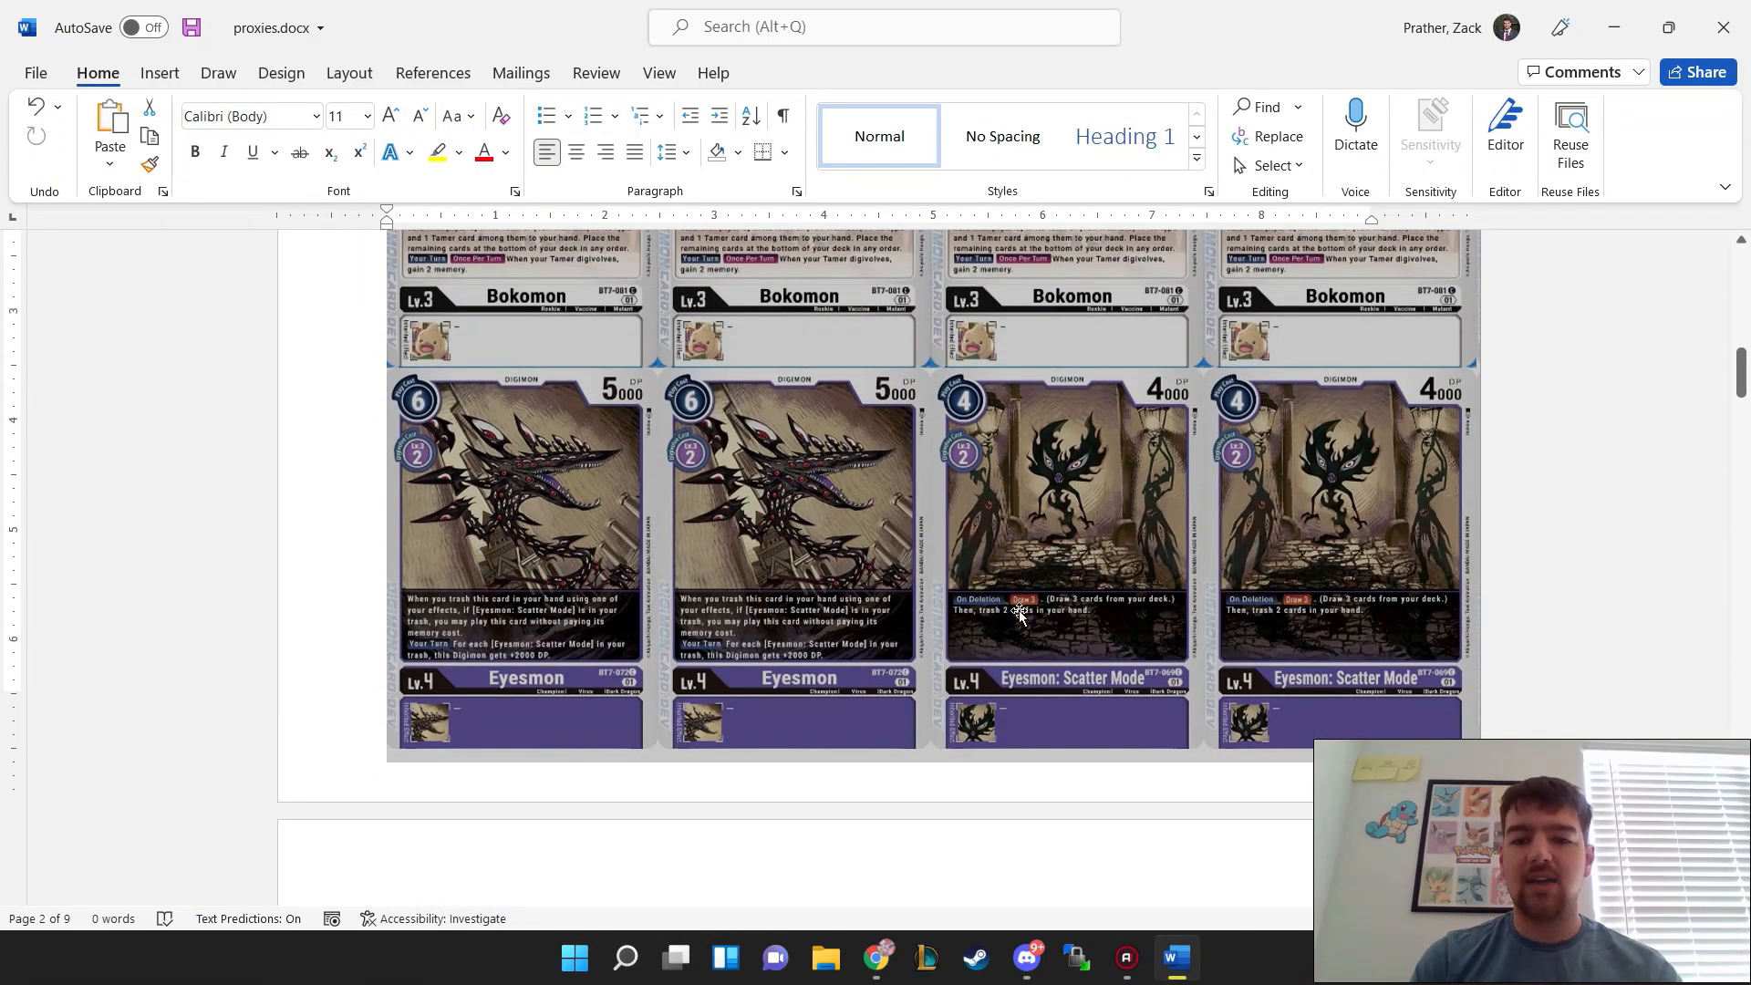
pyautogui.scroll(4, 715, 570)
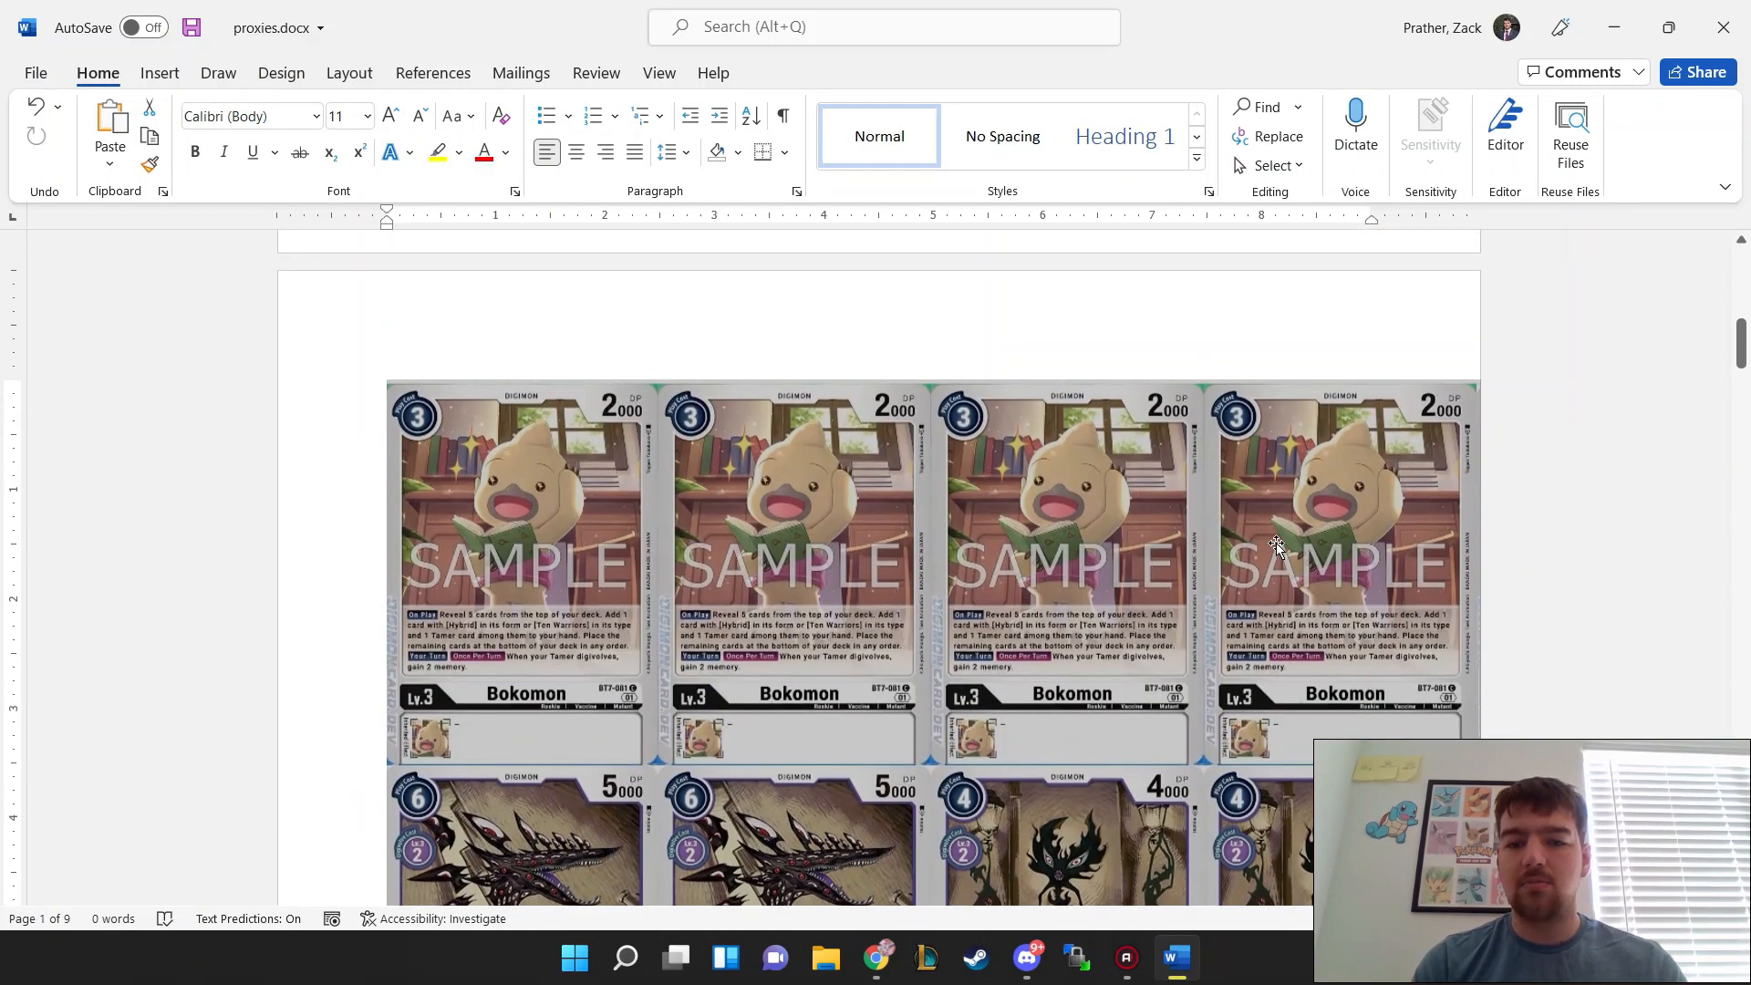
# Step: Replace the Dorimon card picture on the third page with customDeck (18).jpg from the Downloads folder
pyautogui.click(862, 325)
pyautogui.scroll(-1, 314, 458)
pyautogui.scroll(-12, 314, 458)
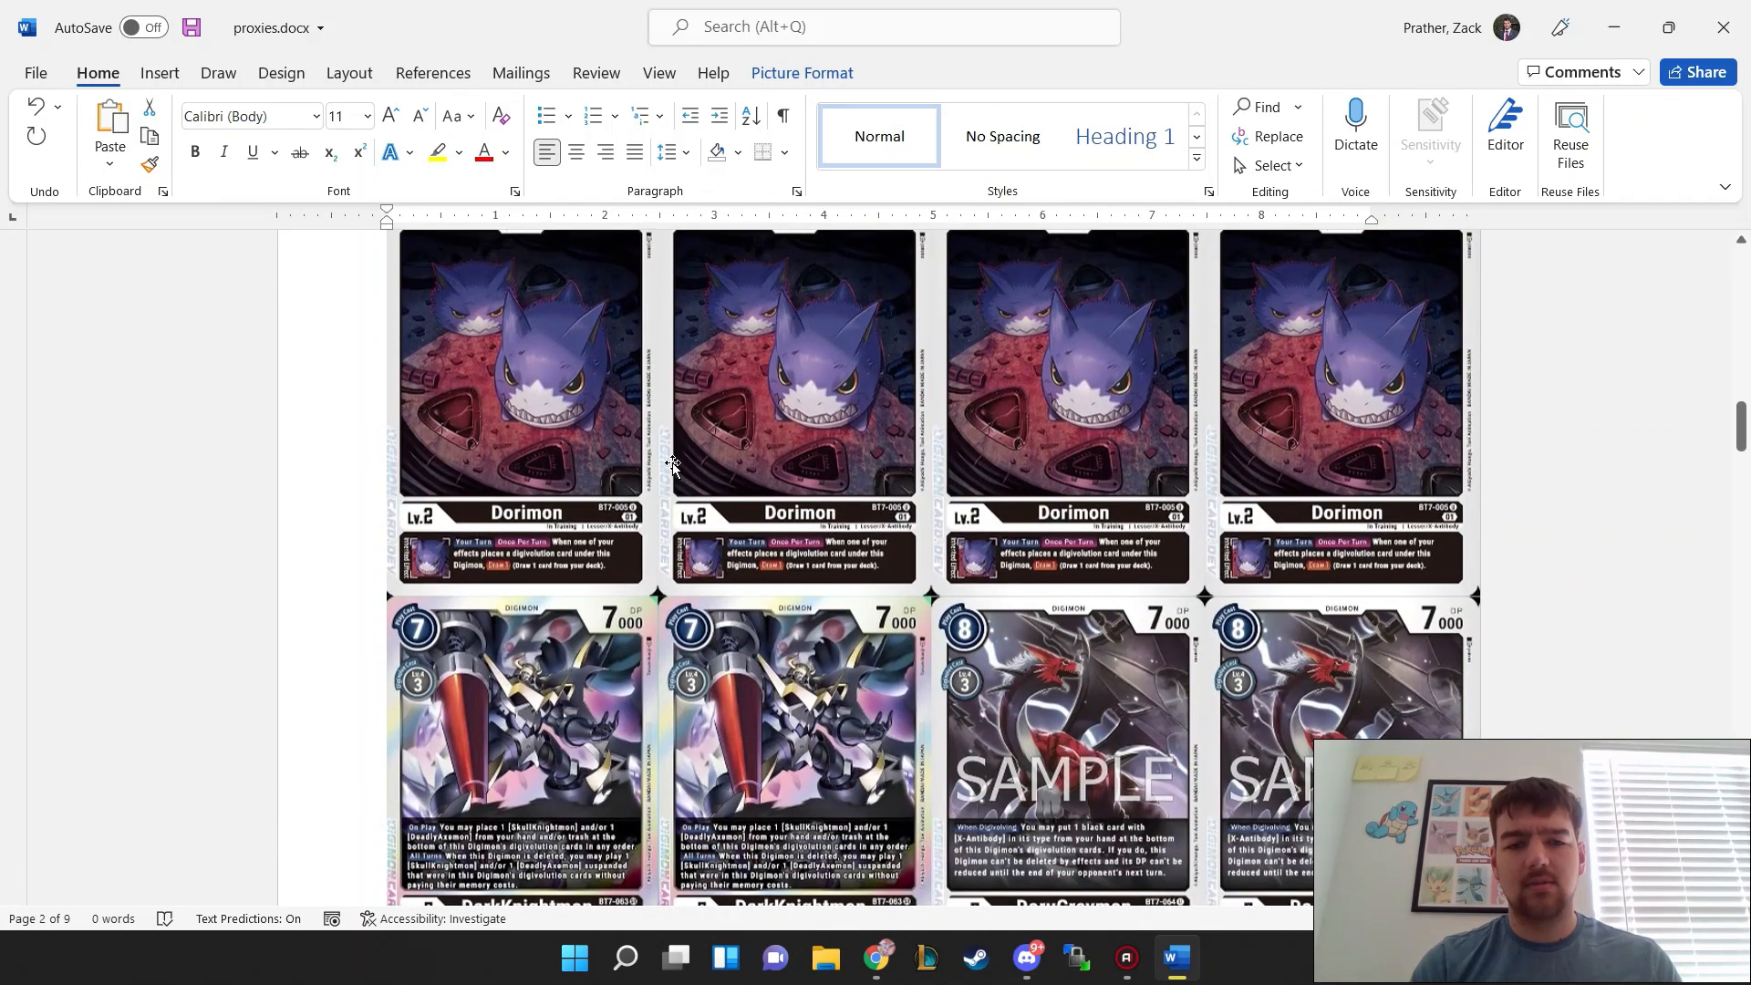
pyautogui.rightClick(675, 468)
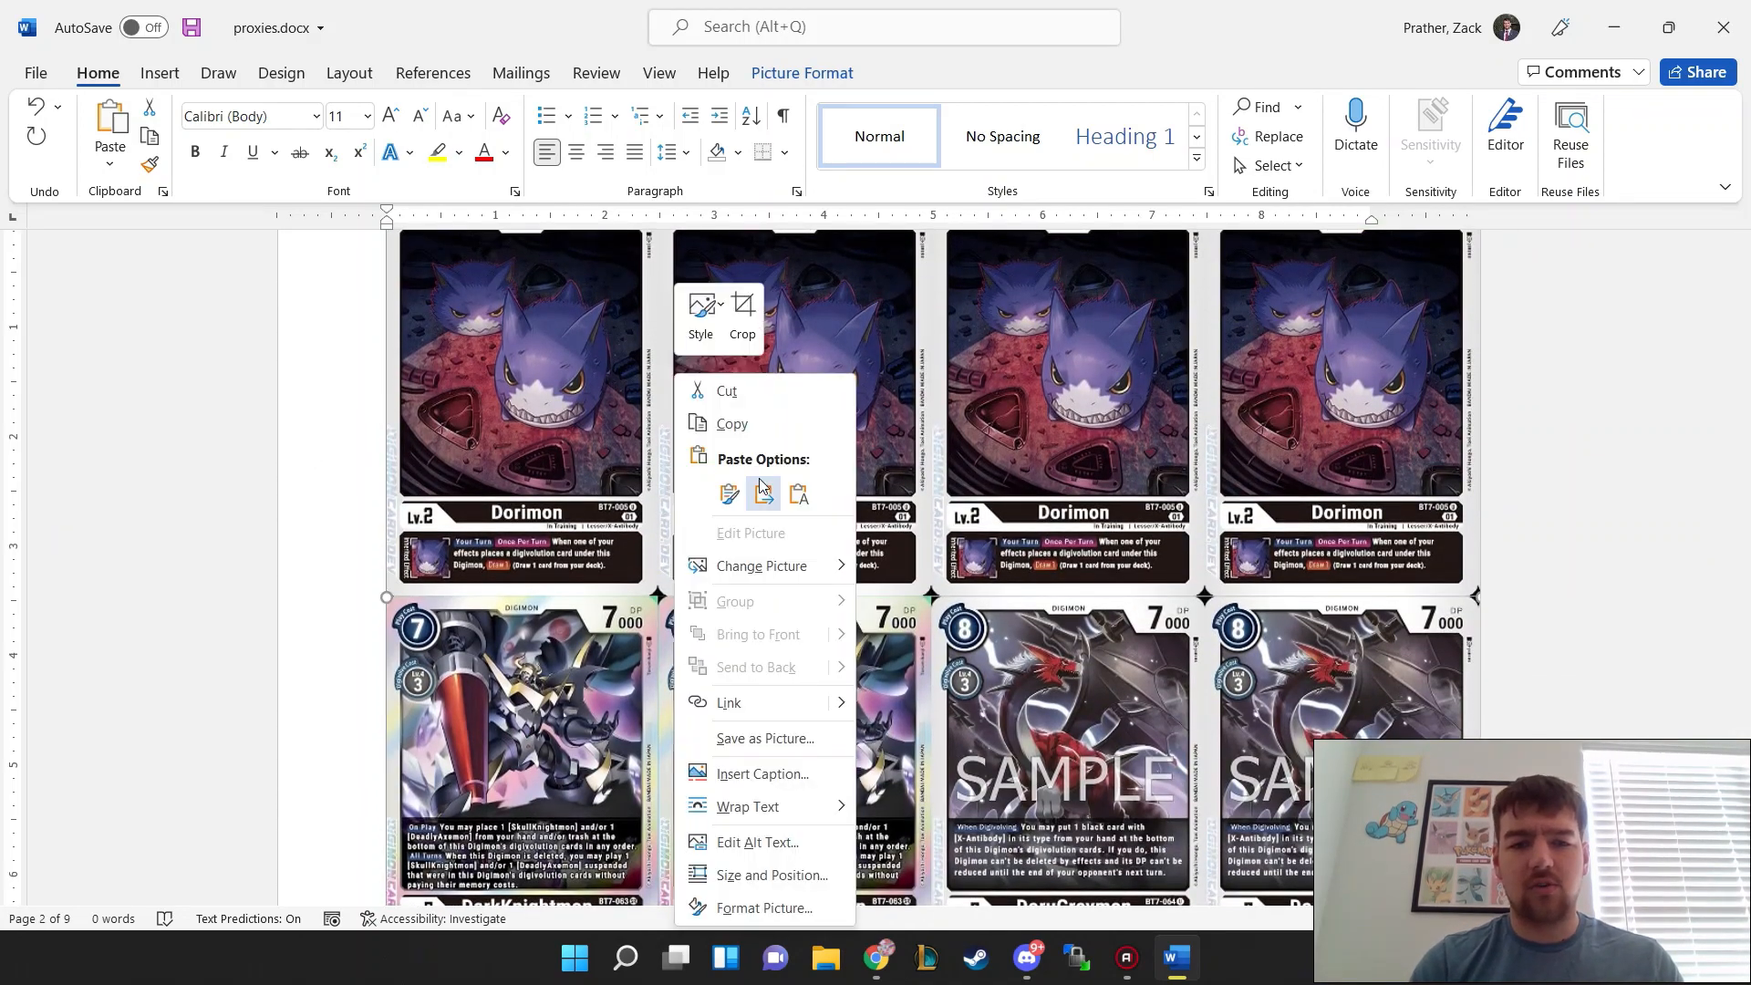
pyautogui.moveTo(771, 570)
pyautogui.click(908, 577)
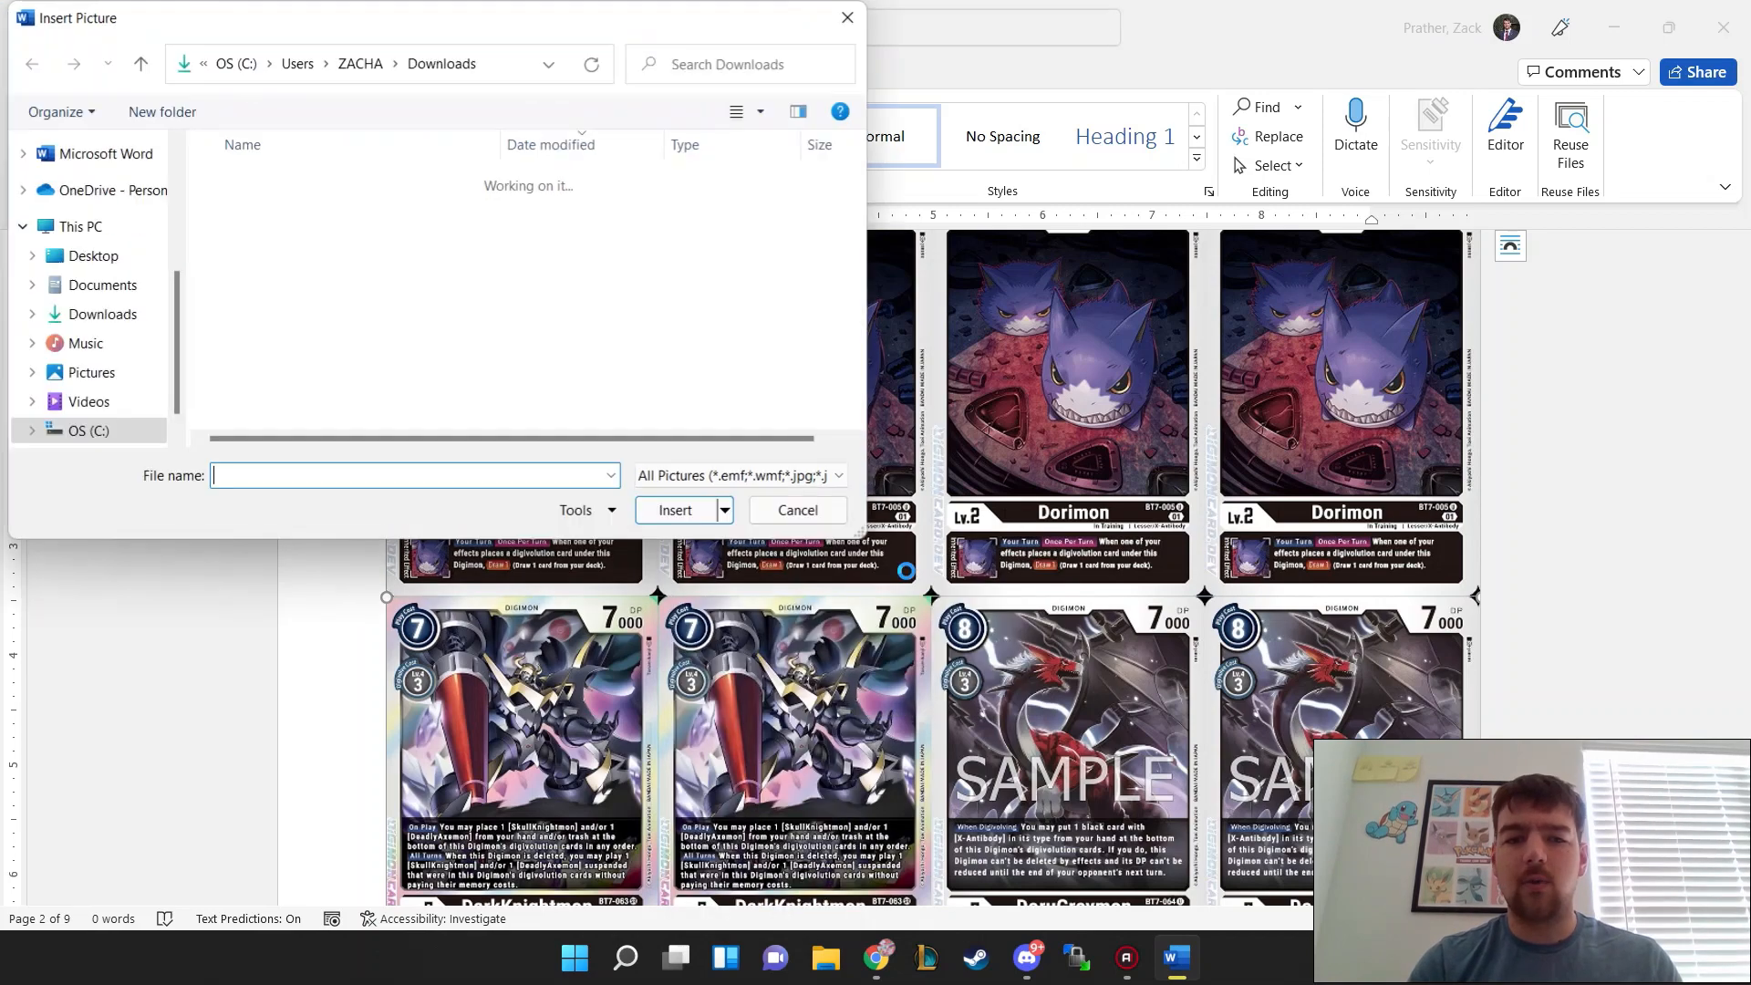
pyautogui.click(328, 214)
pyautogui.click(675, 511)
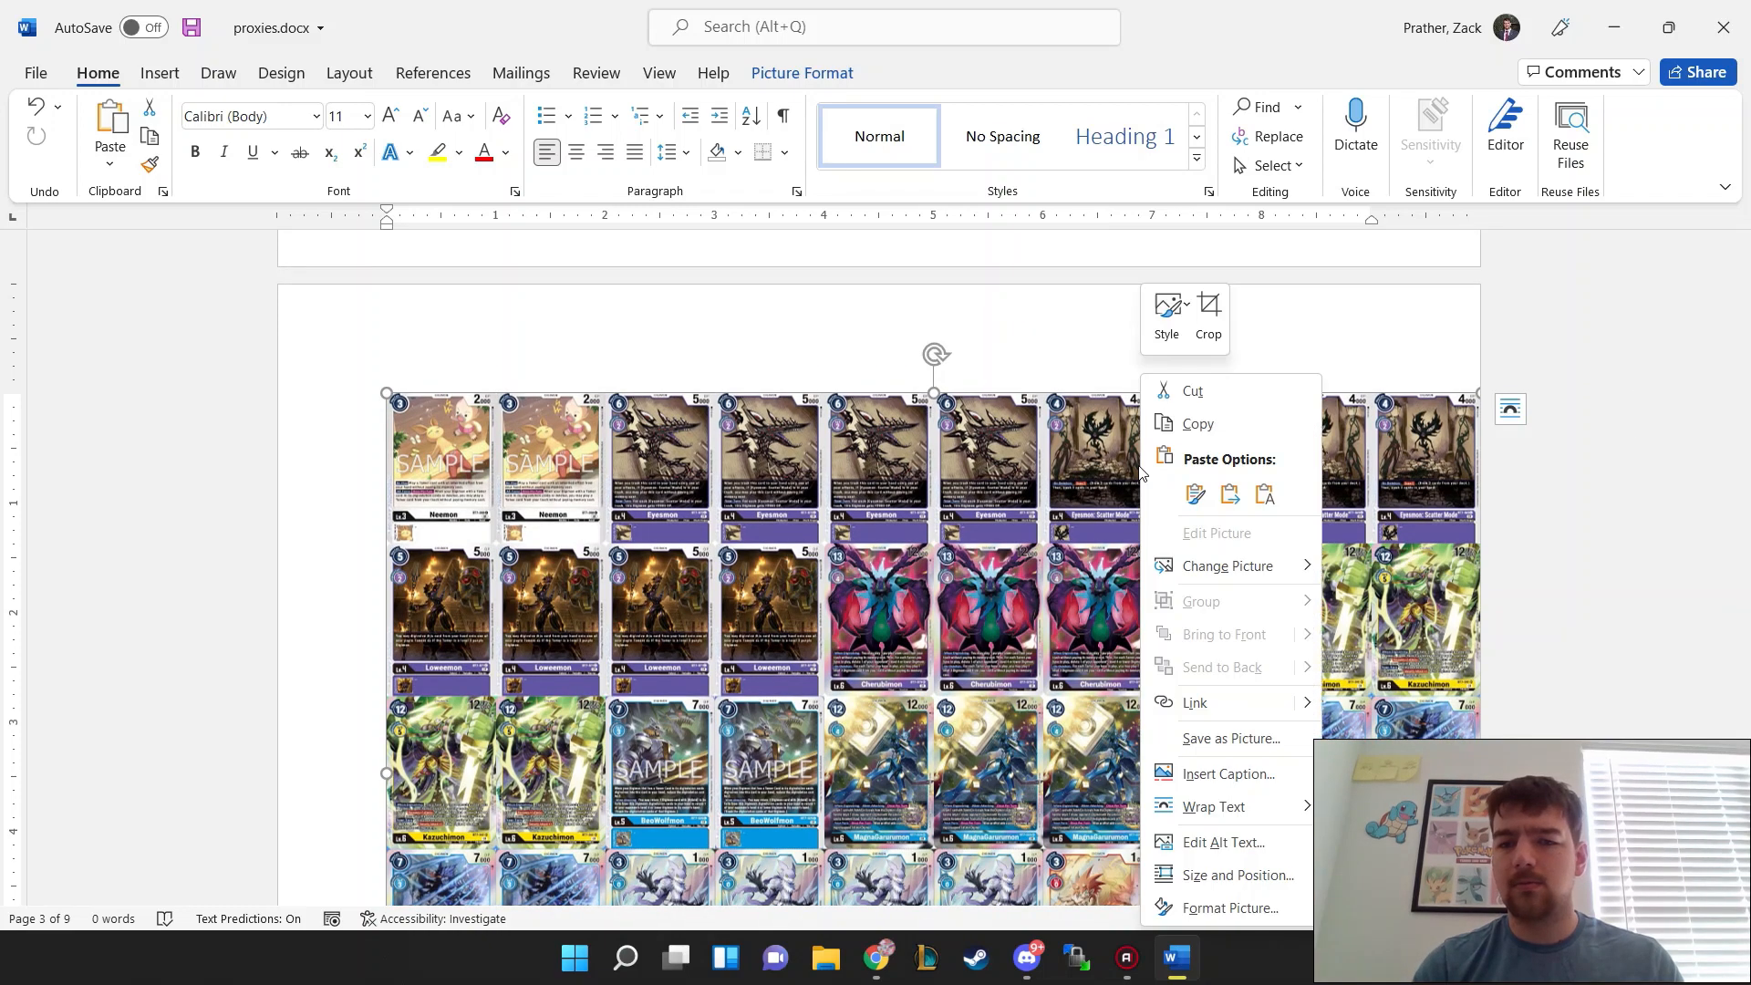
# Step: Crop the third page's card sheet to the last two columns of its first two rows, showing Neemon and Eyesmon: Scatter Mode
pyautogui.rightClick(1140, 467)
pyautogui.click(1211, 347)
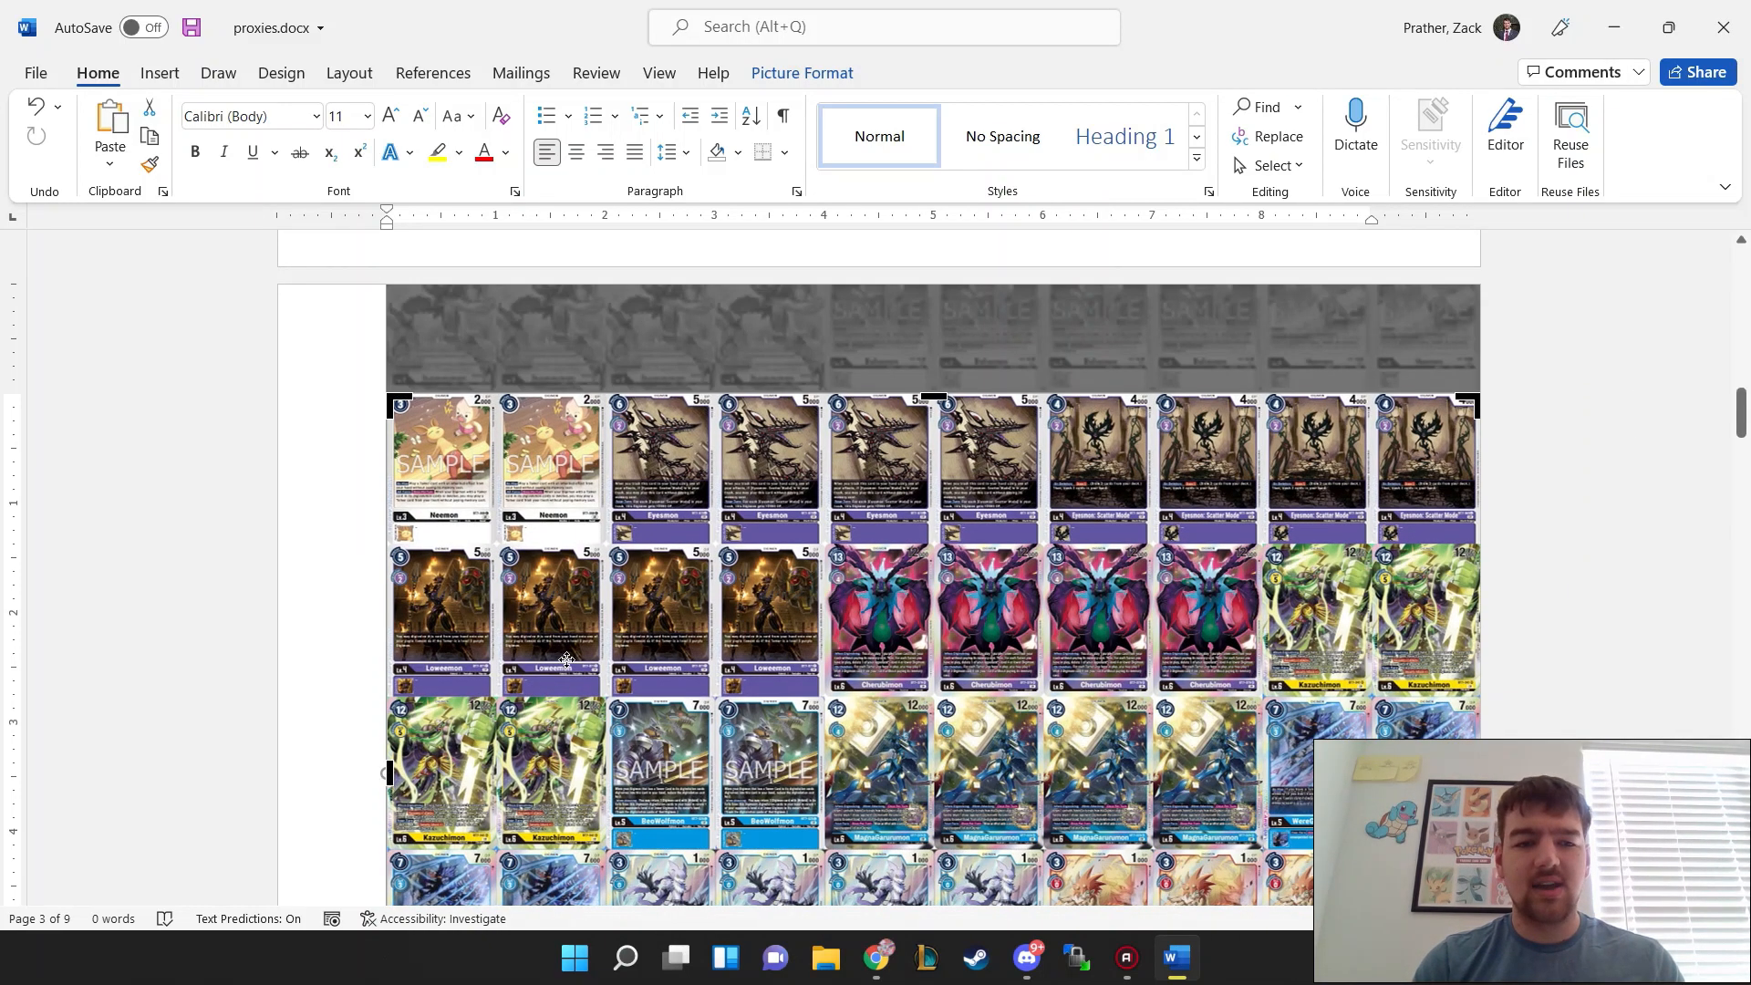
pyautogui.moveTo(567, 659); pyautogui.dragTo(571, 813)
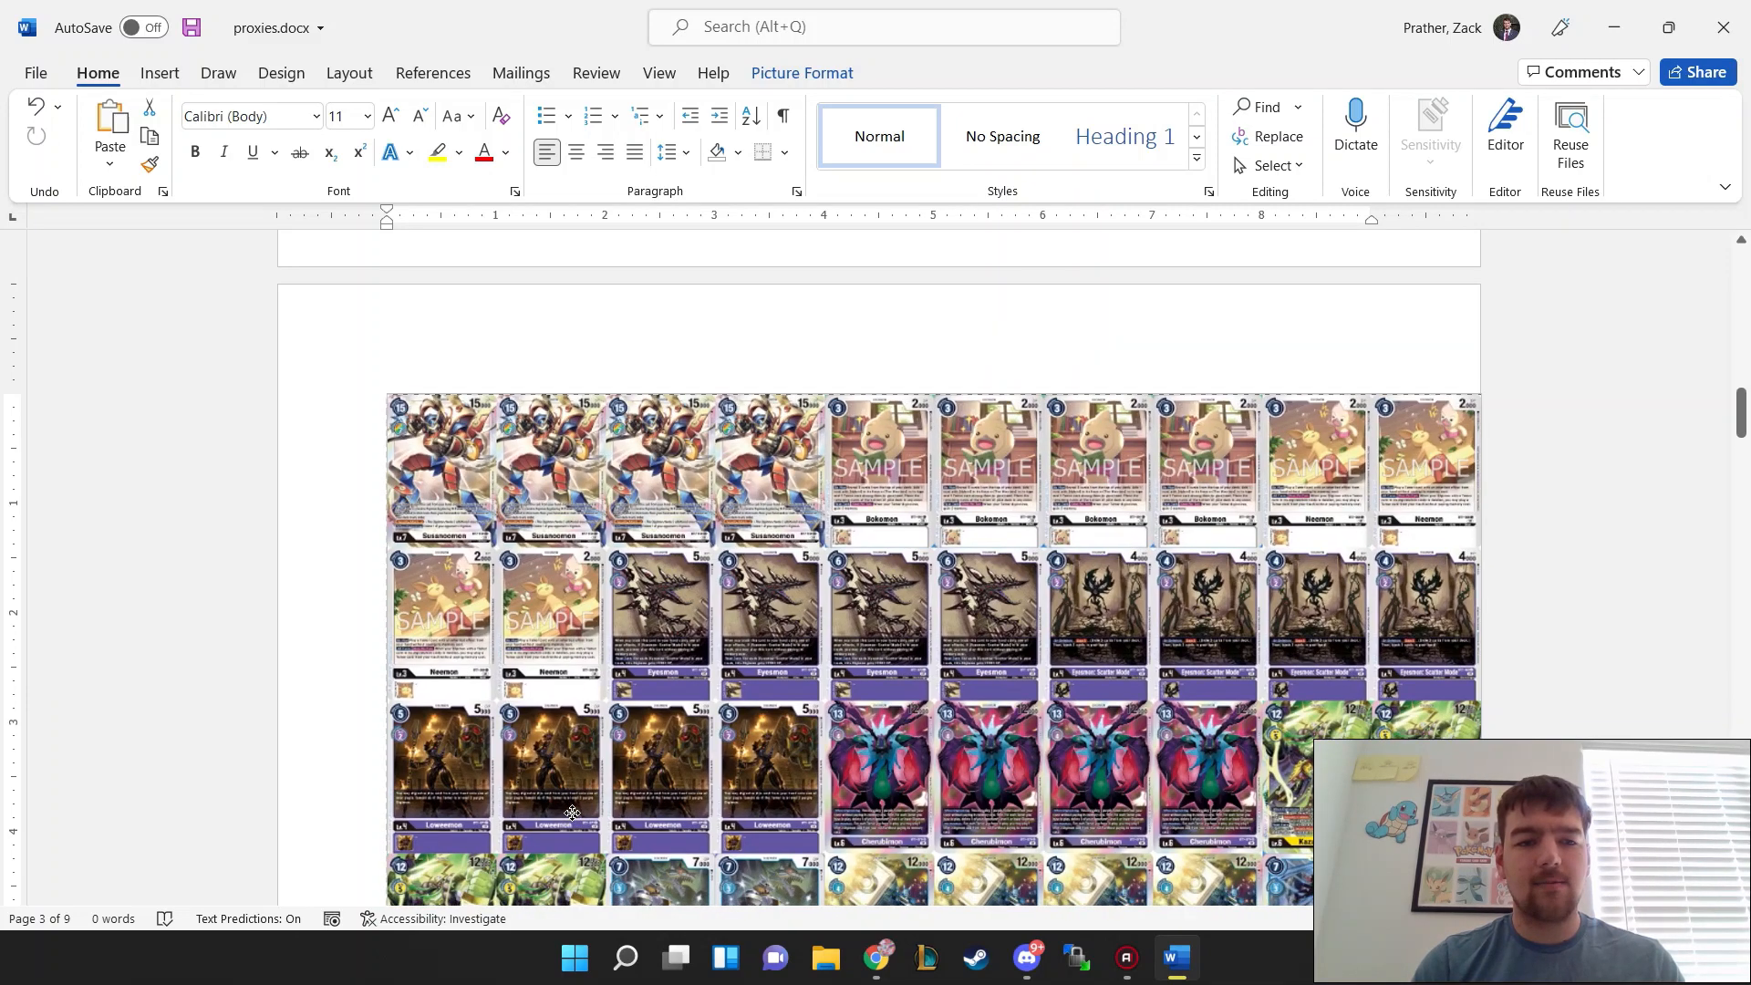
pyautogui.moveTo(390, 770); pyautogui.dragTo(1261, 741)
pyautogui.scroll(-4, 973, 598)
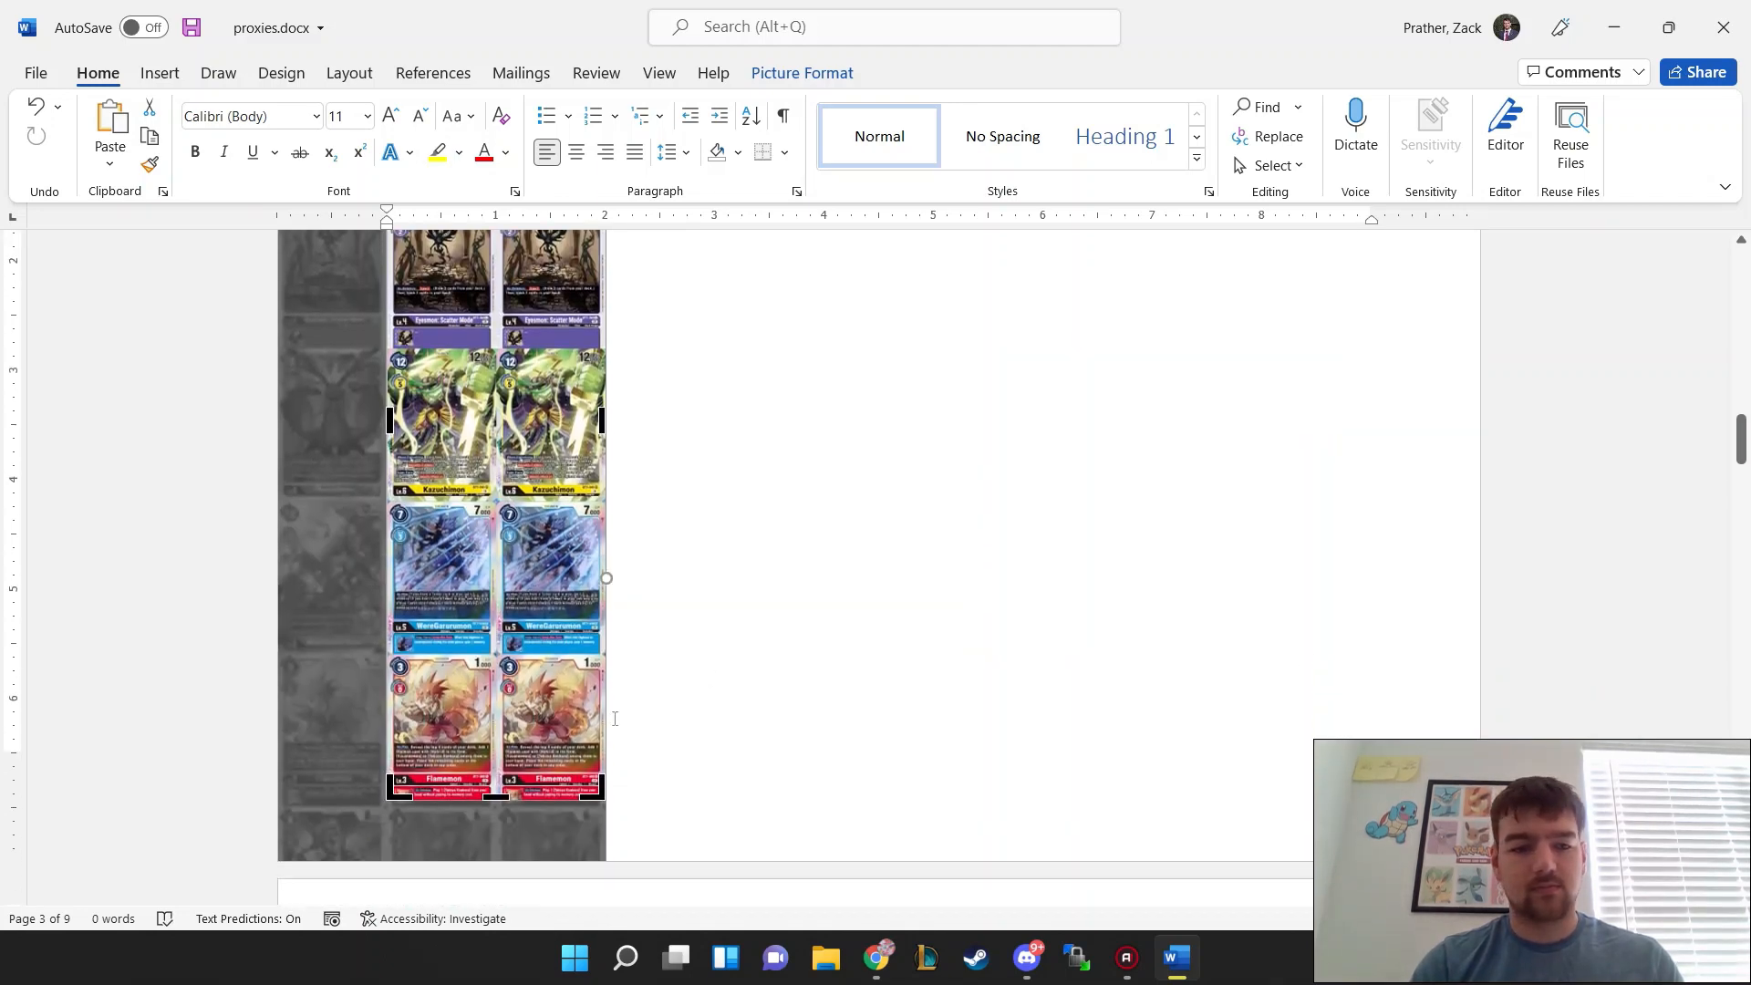
pyautogui.moveTo(495, 800); pyautogui.dragTo(498, 346)
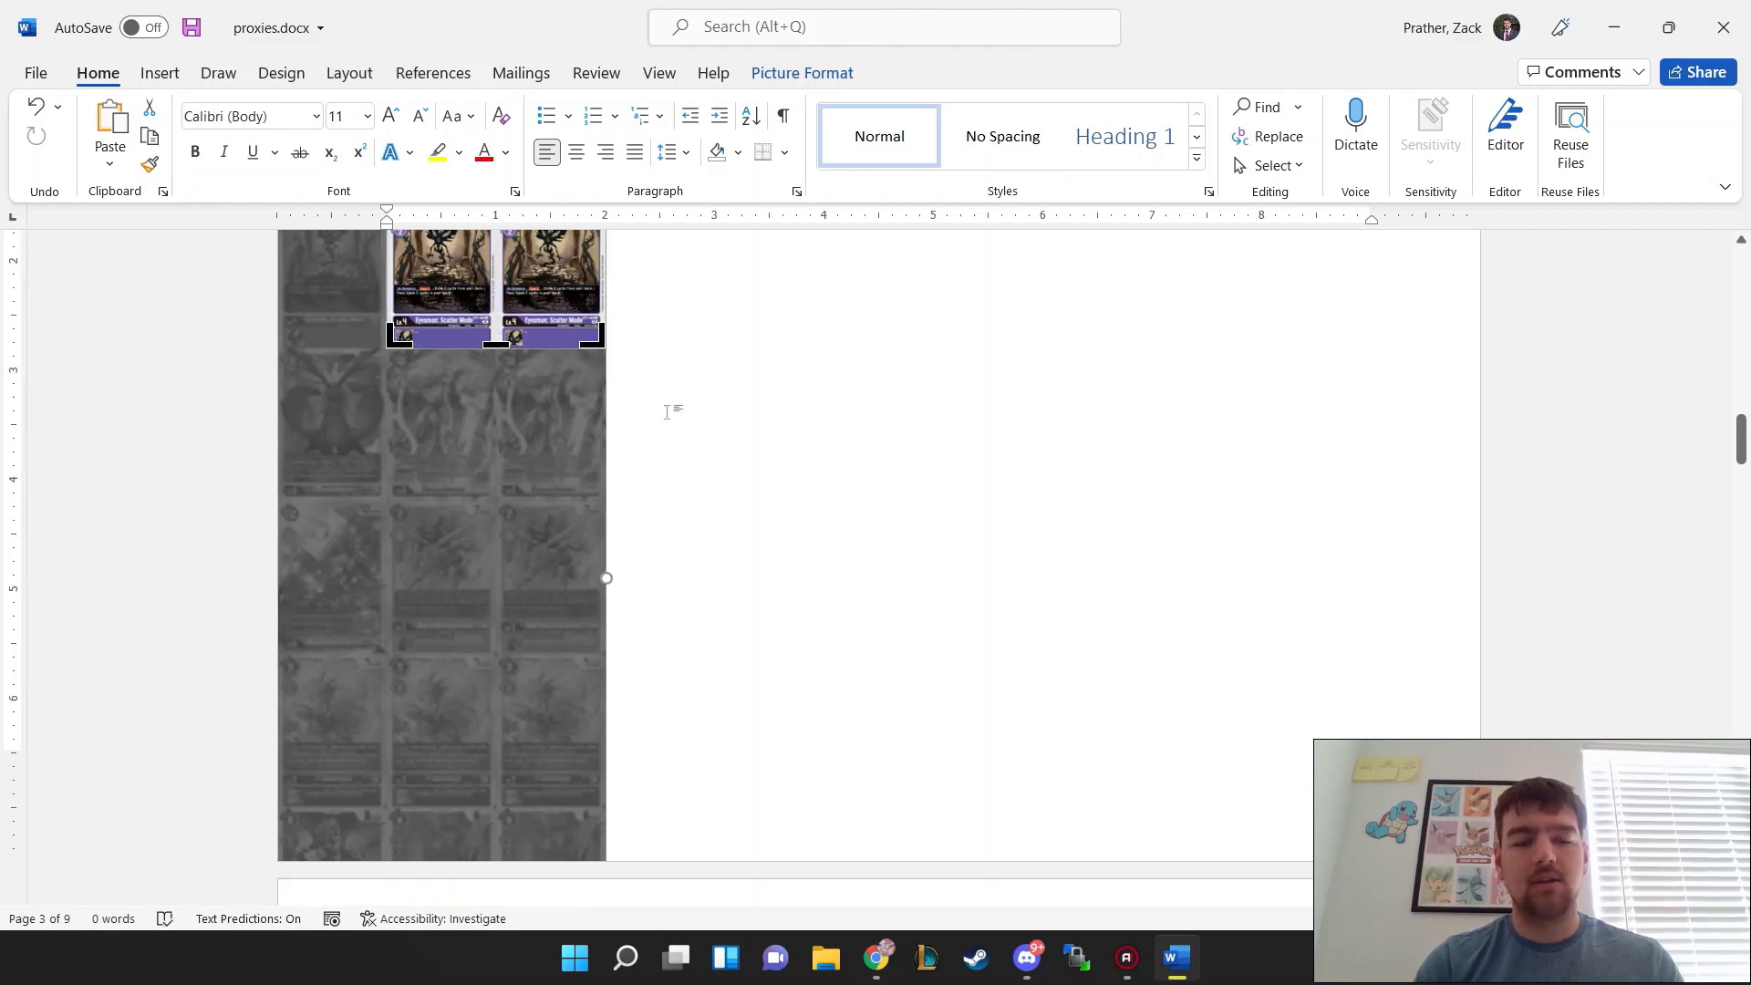
pyautogui.scroll(2, 693, 415)
pyautogui.press('Escape')
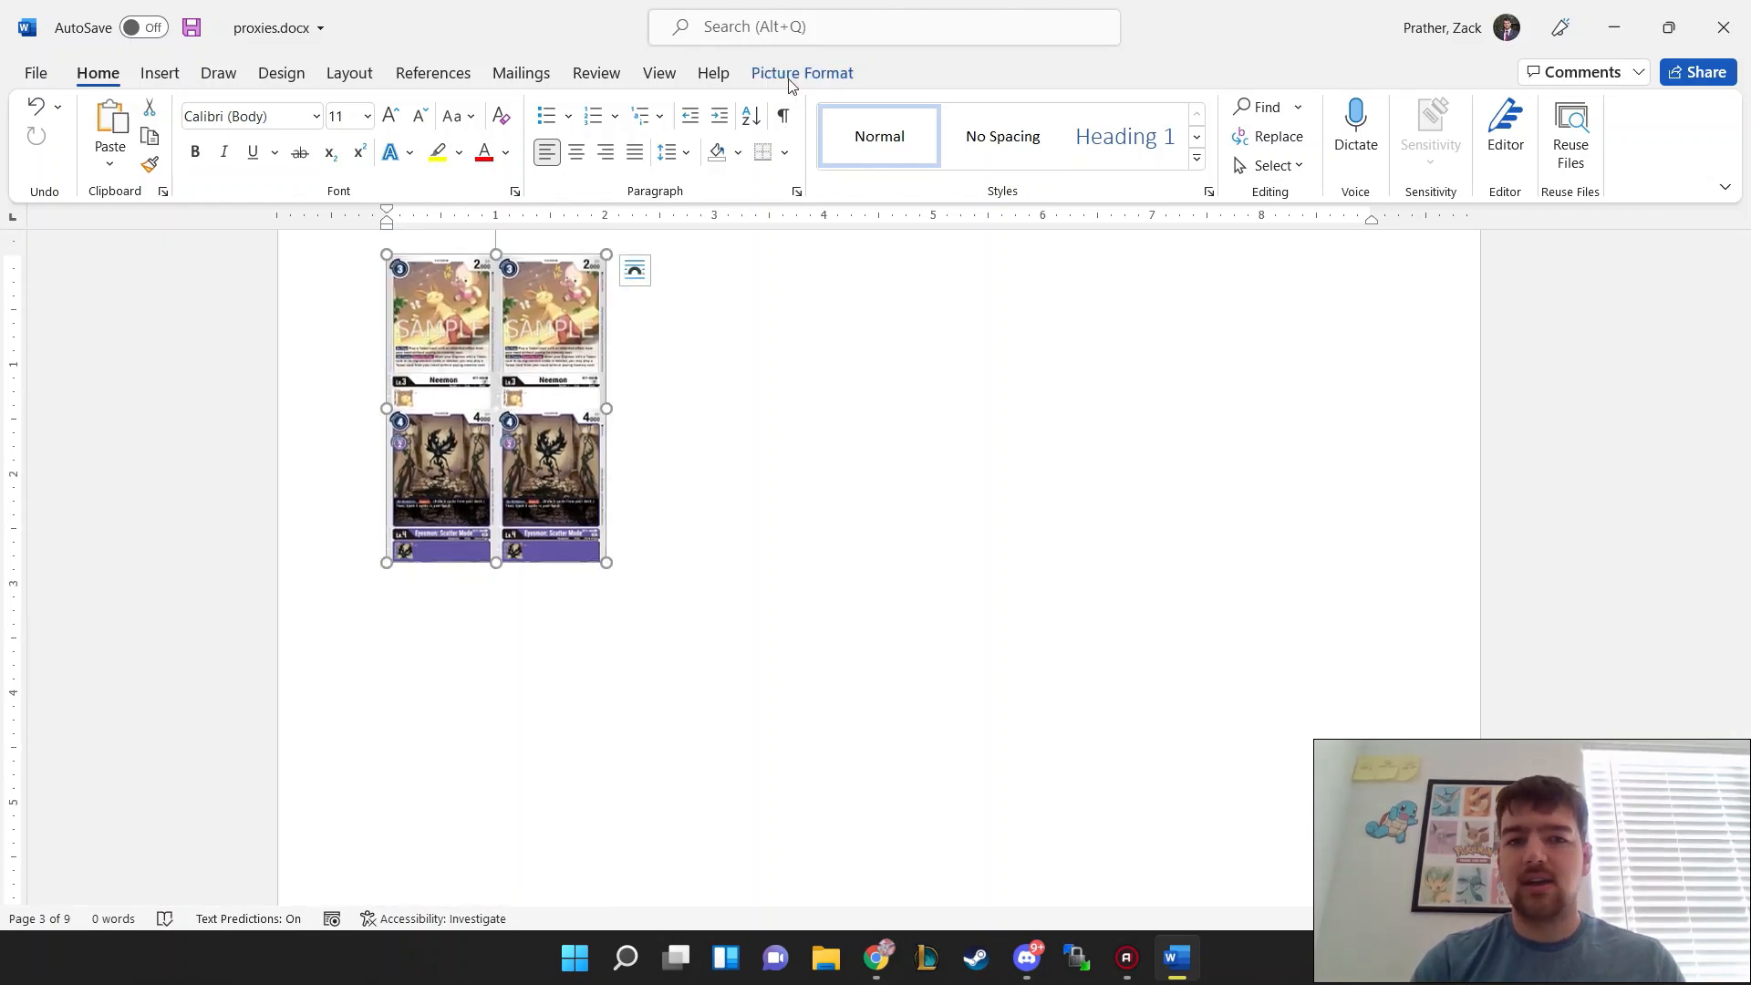
# Step: Set the width of the third page's two-column card picture to 5 inches and review the resized cards
pyautogui.click(804, 72)
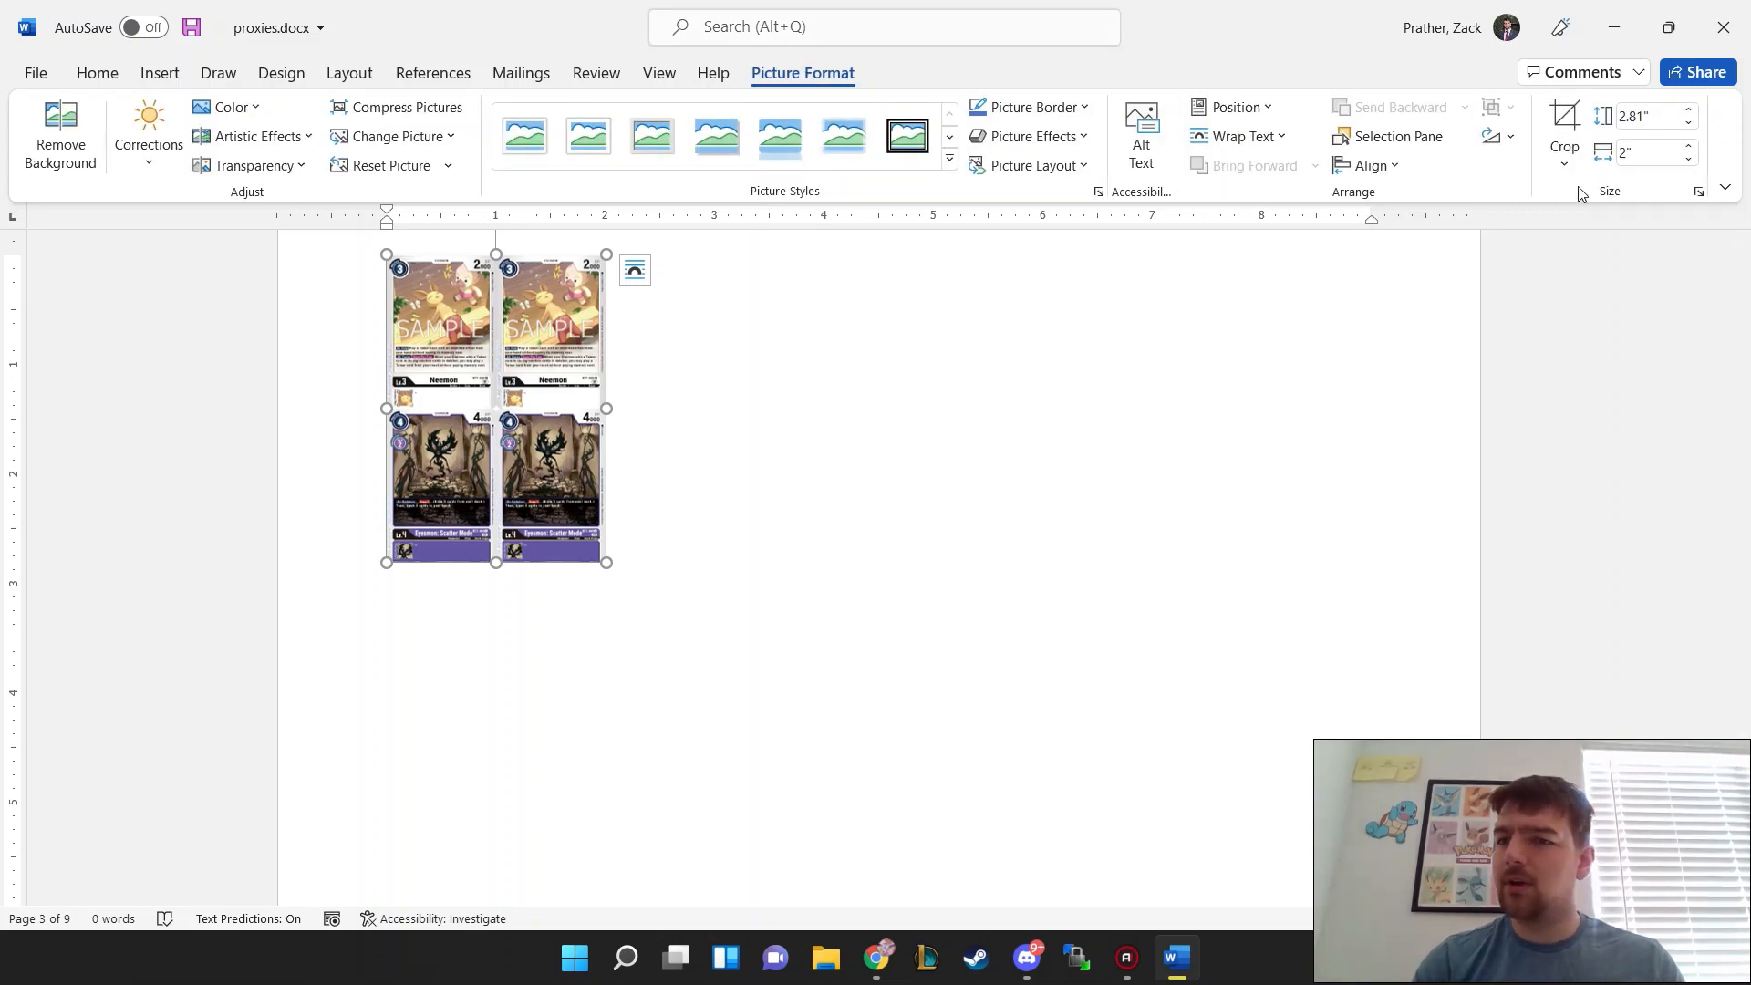
pyautogui.click(1642, 153)
pyautogui.write('5')
pyautogui.press('Return')
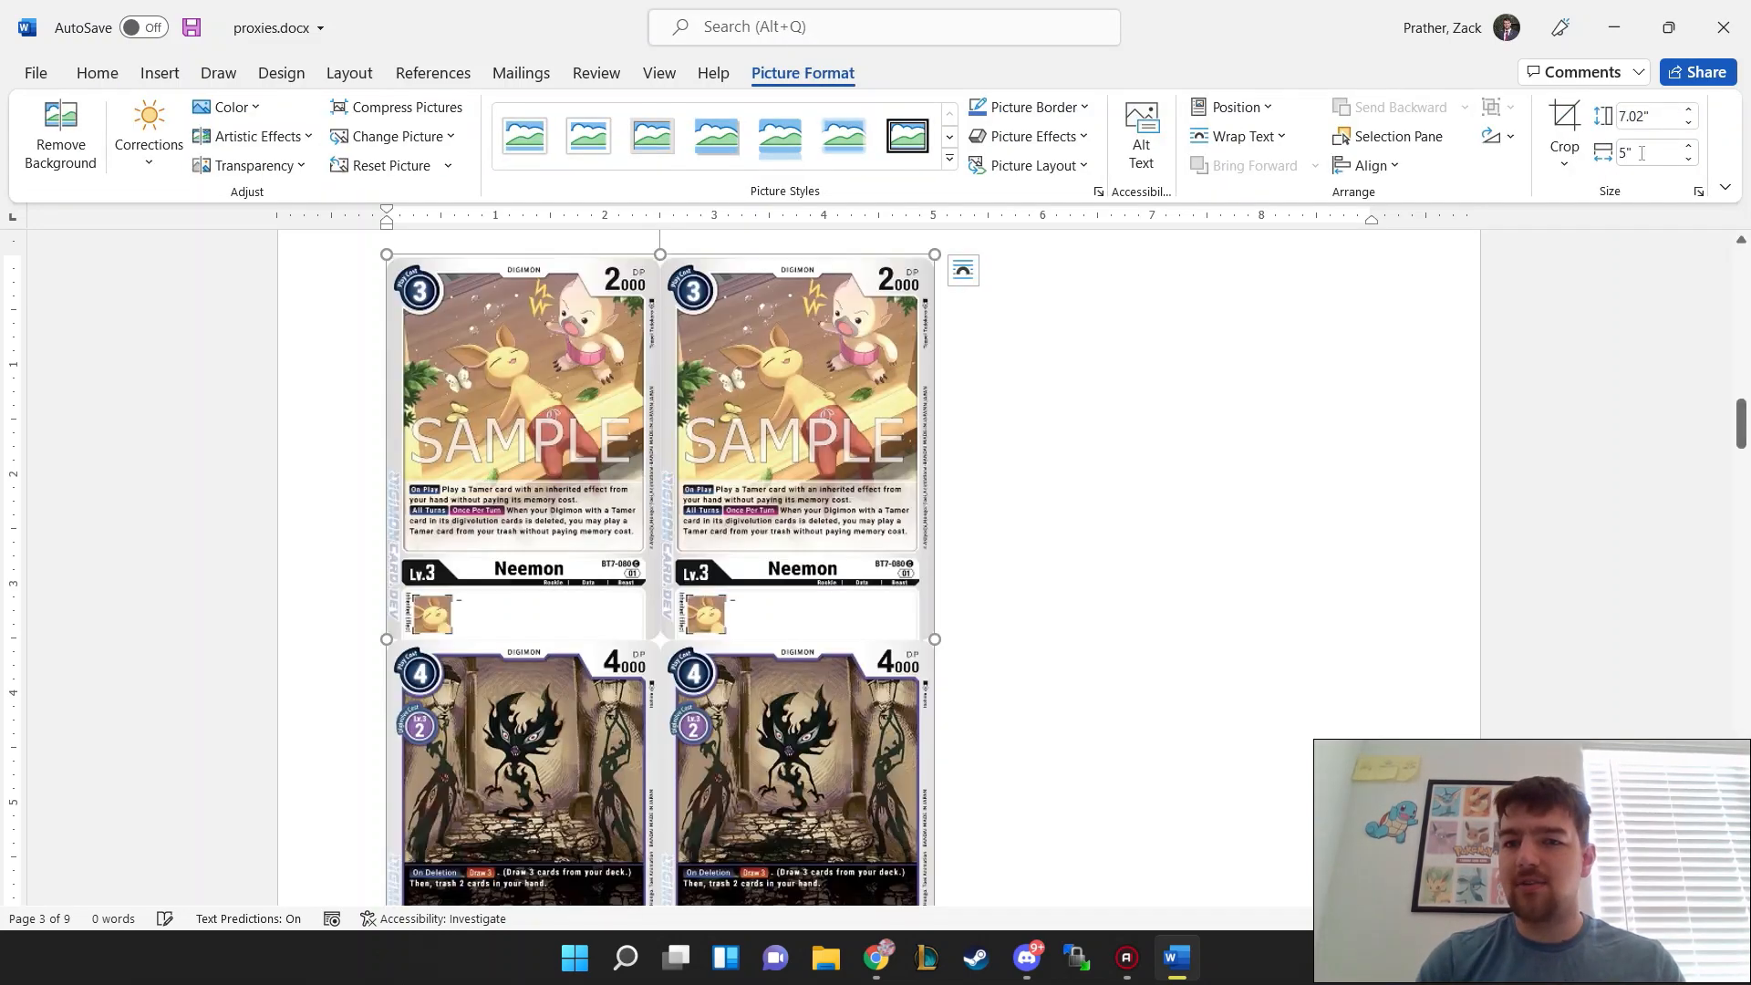
pyautogui.click(1194, 425)
pyautogui.scroll(3, 1194, 425)
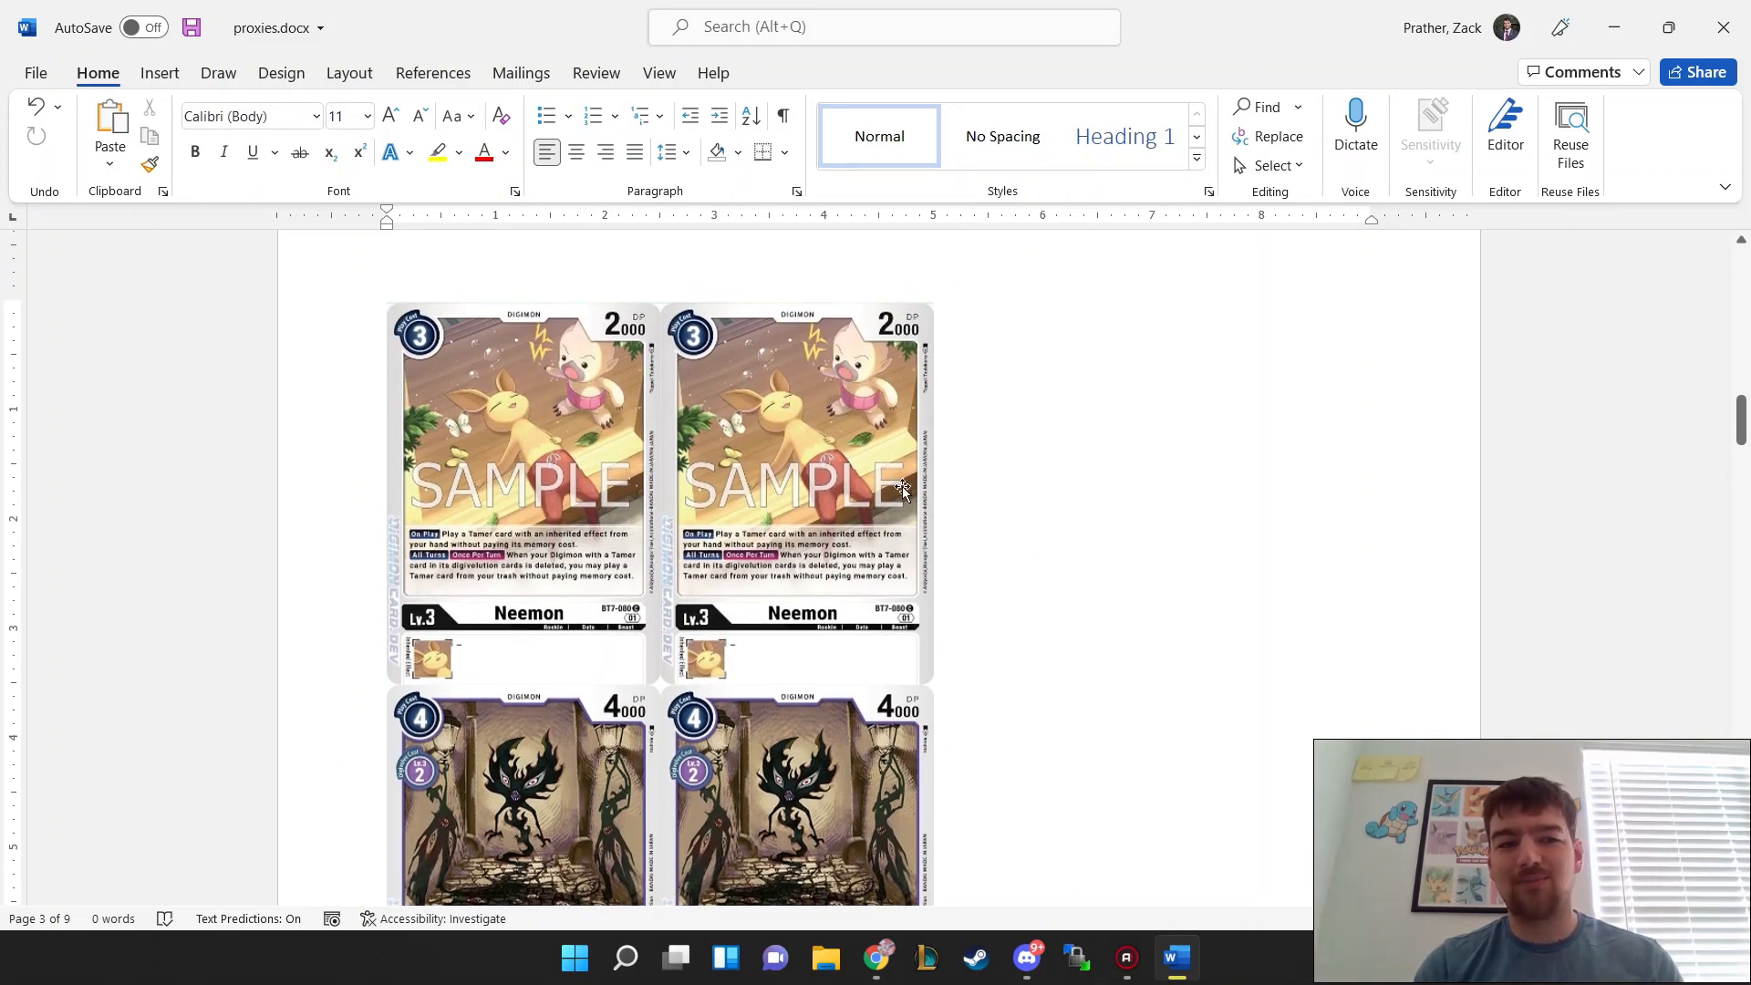
pyautogui.scroll(-3, 1142, 519)
pyautogui.scroll(1, 1141, 519)
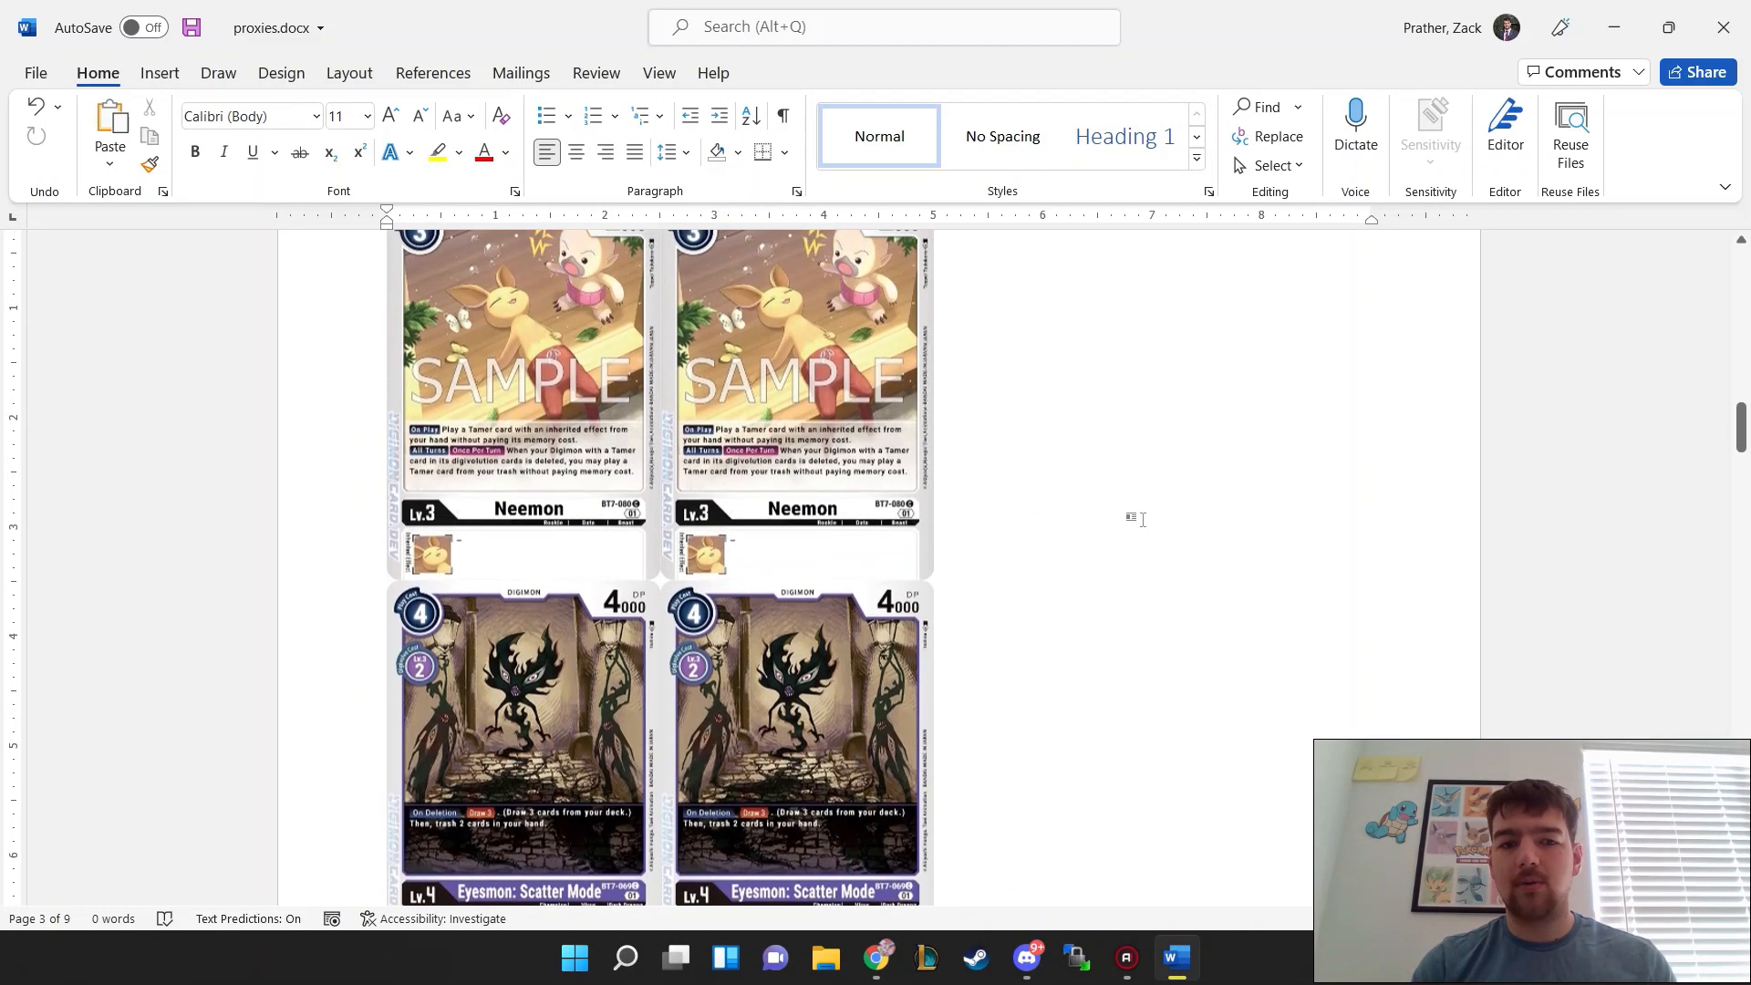